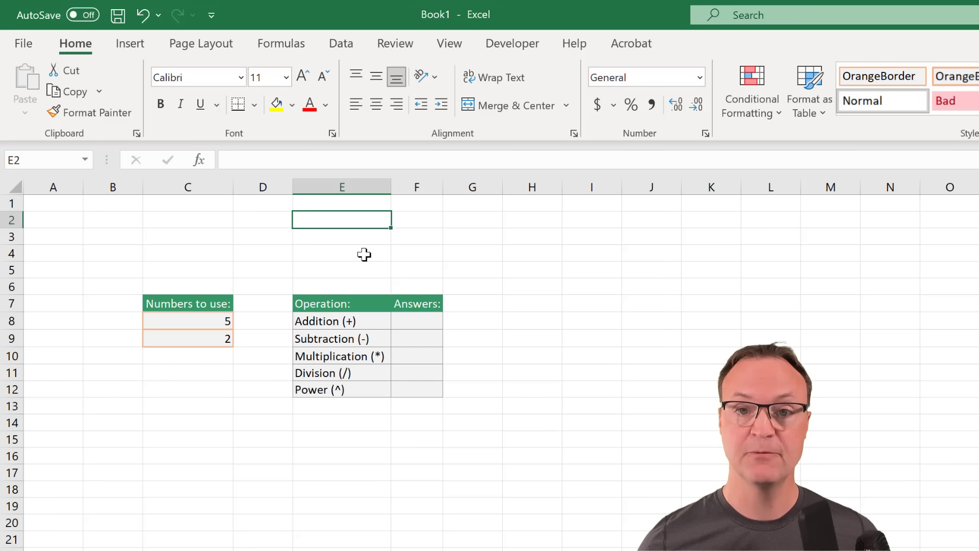
Enter the formula =5+2 in cell E2 and select the cell again to check its formula
type("=")
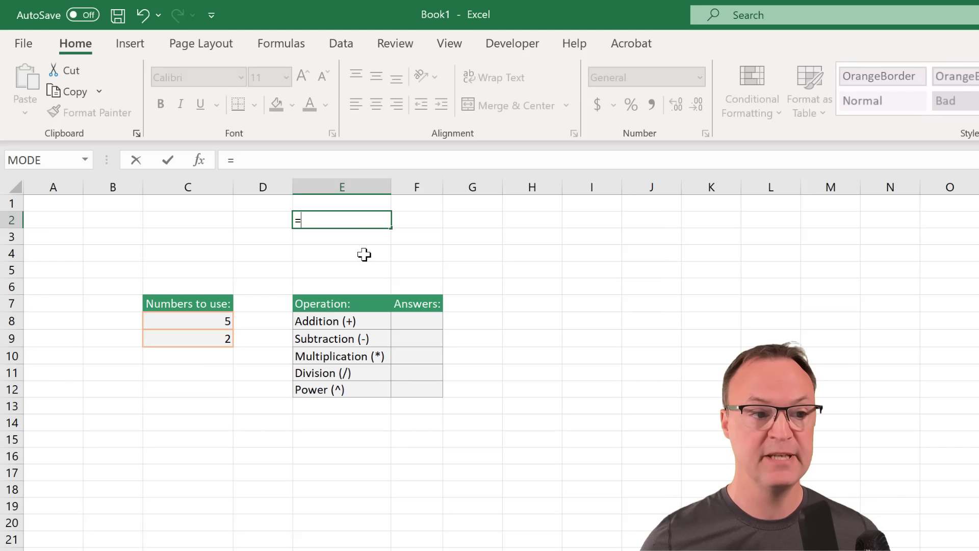
type("5+")
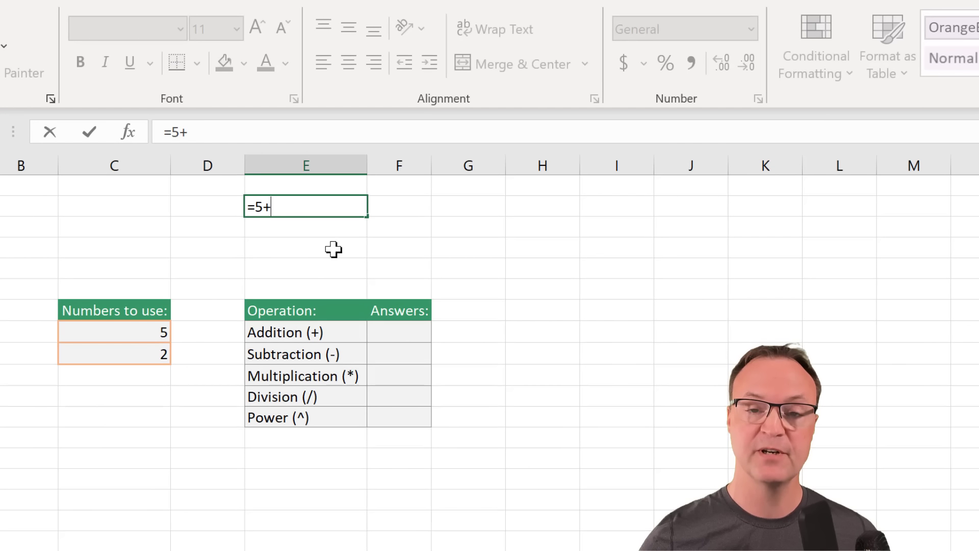
type("2")
key("Return")
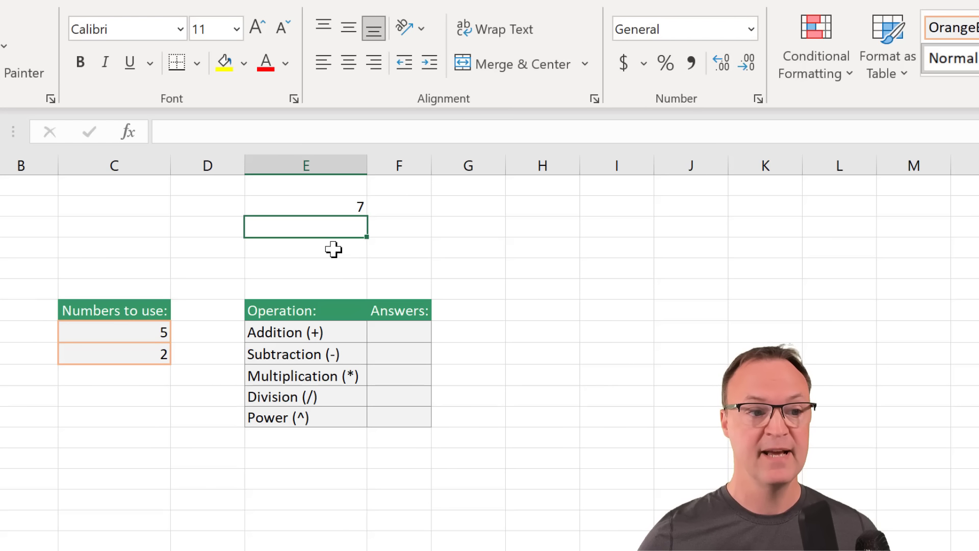
left_click(329, 209)
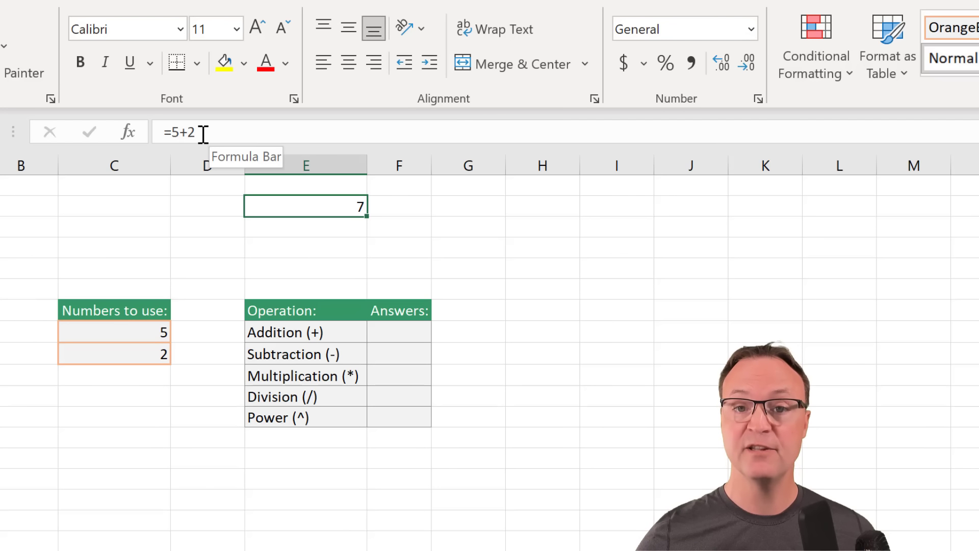
Change the second number in the E2 formula to 3 so that it reads =5+3
double_click(295, 206)
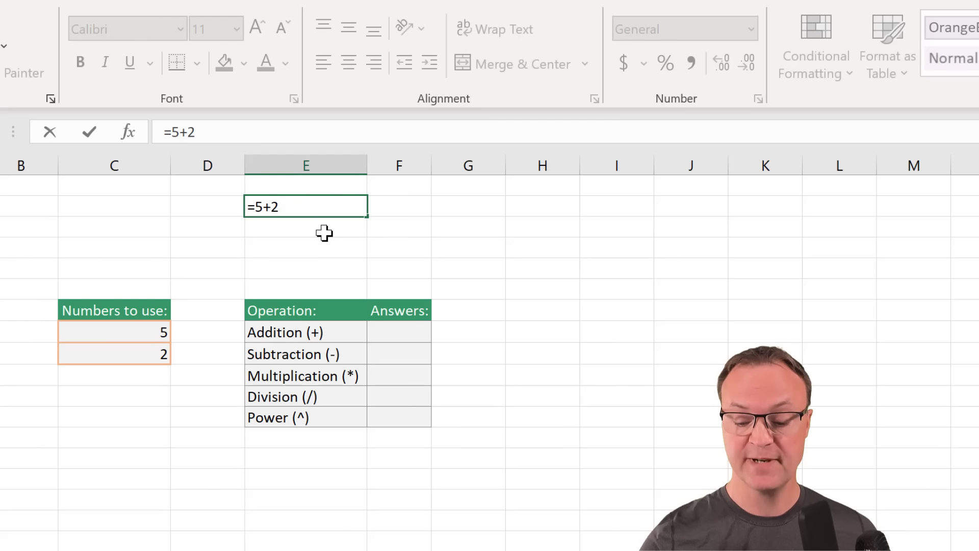
key("BackSpace")
type("3")
key("Return")
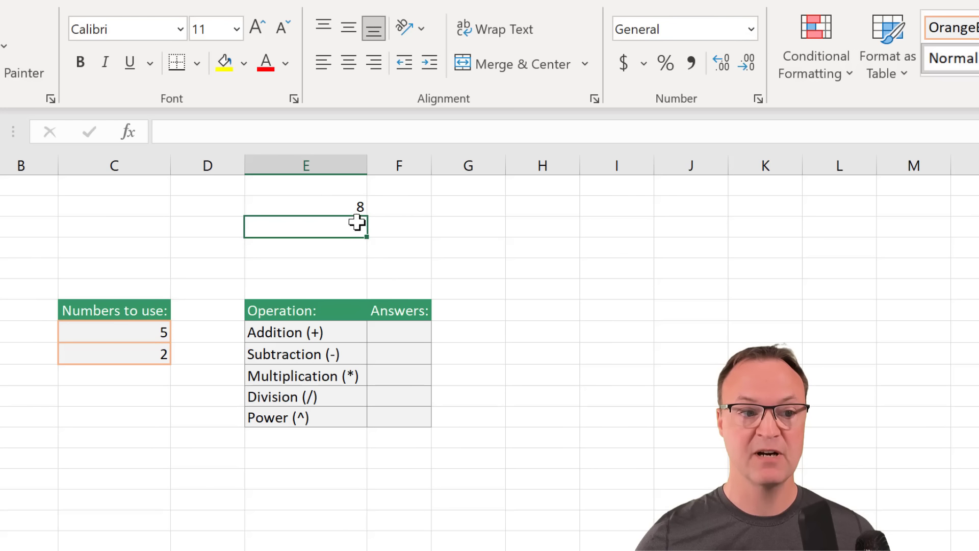
left_click(346, 207)
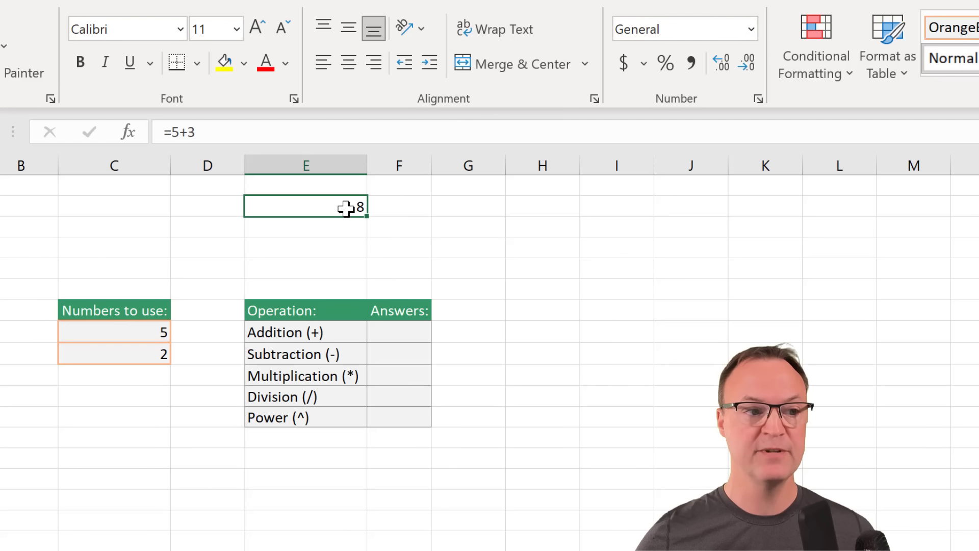
left_click(333, 242)
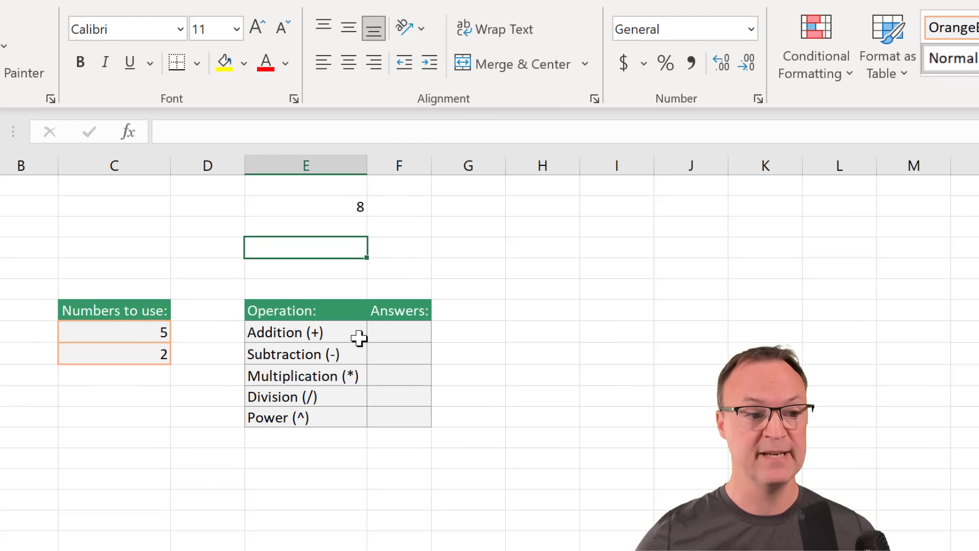
Enter the formula =C8+C9 in the Answers cell of the Addition row, referencing the two numbers to use
left_click(393, 333)
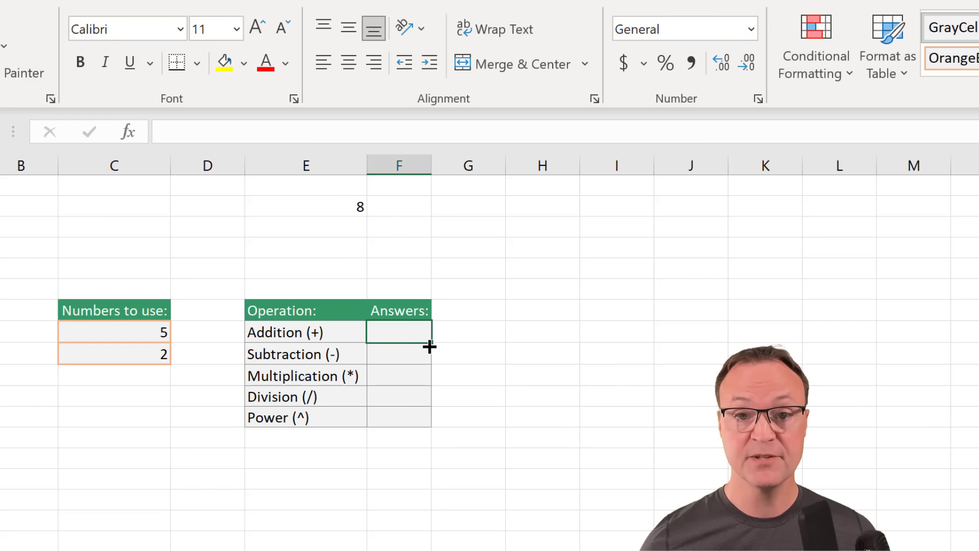
type("=")
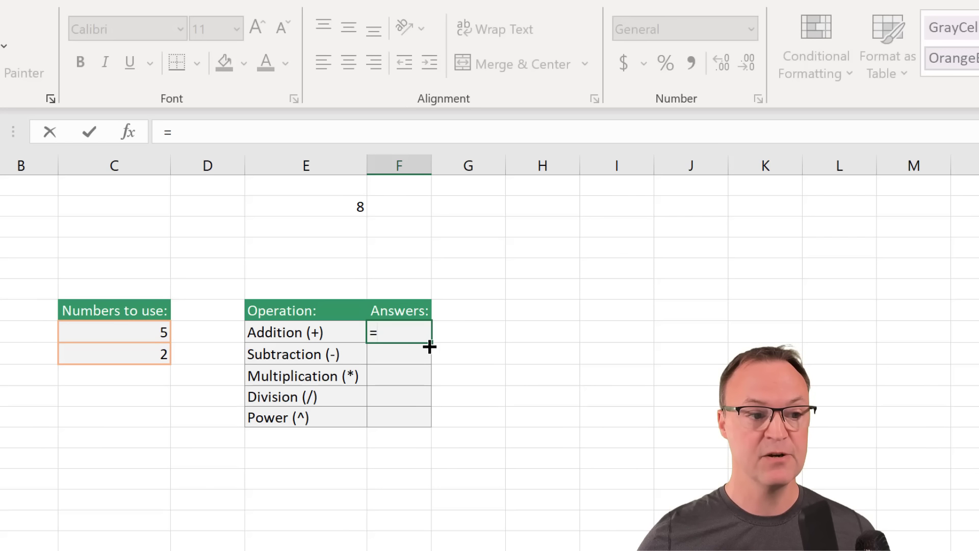
left_click(126, 330)
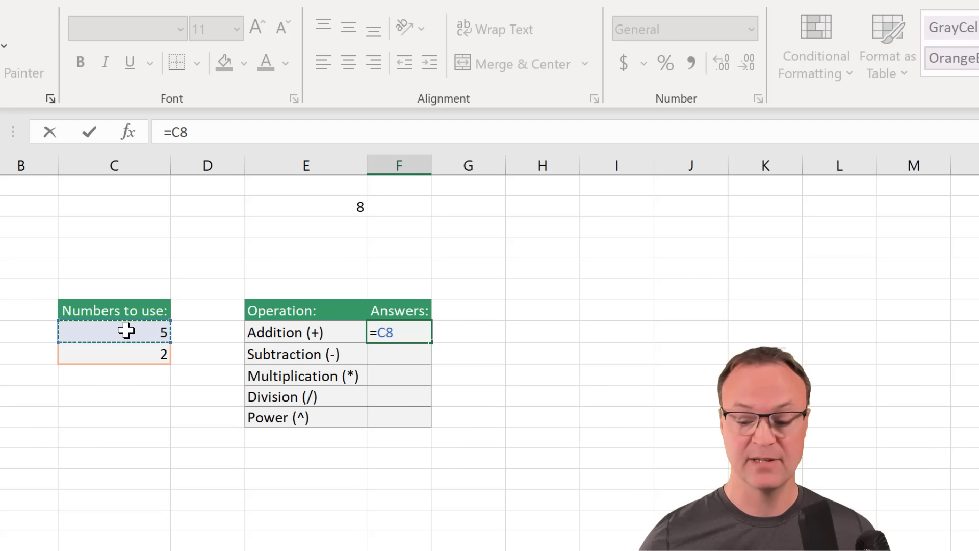
type("+")
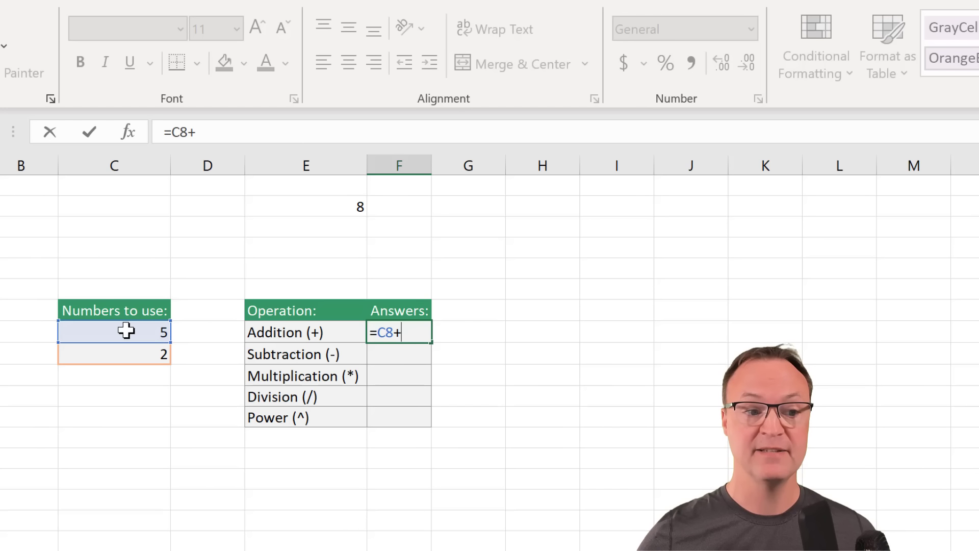
left_click(143, 357)
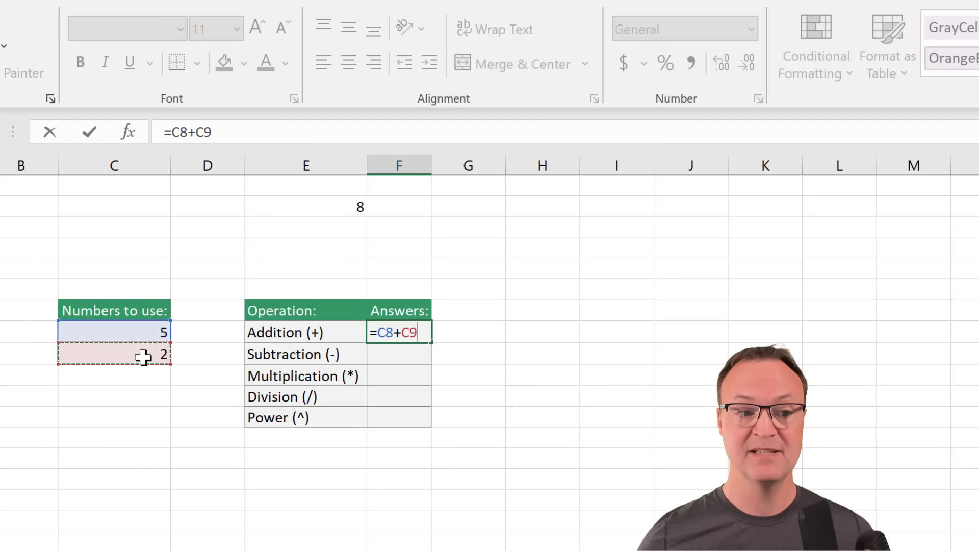
key("Return")
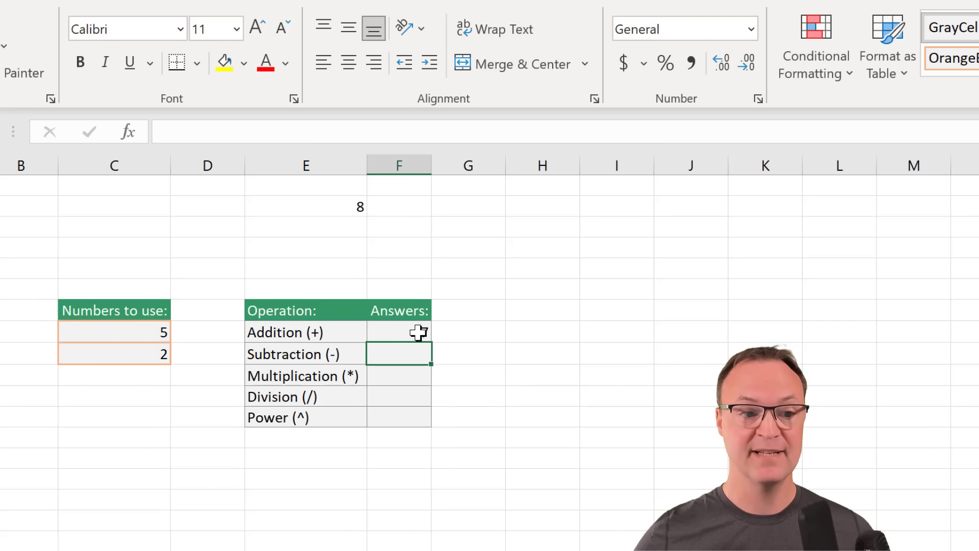
Set the second of the numbers to use, in cell C9, to 3
left_click(157, 353)
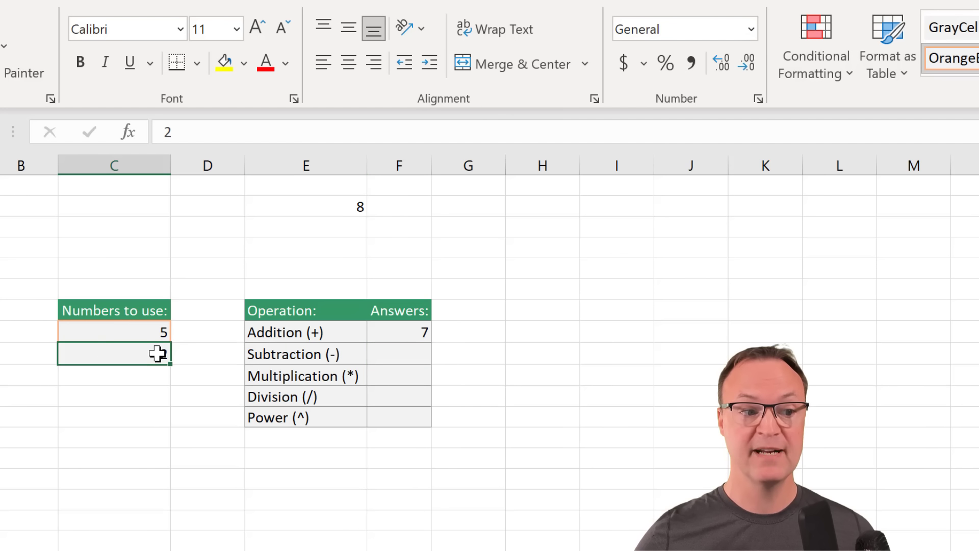
type("3")
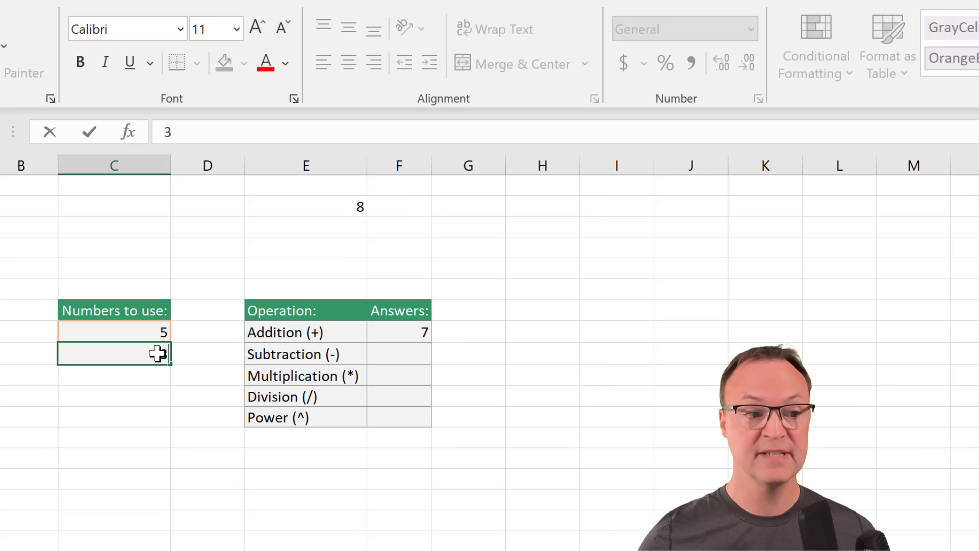
key("Return")
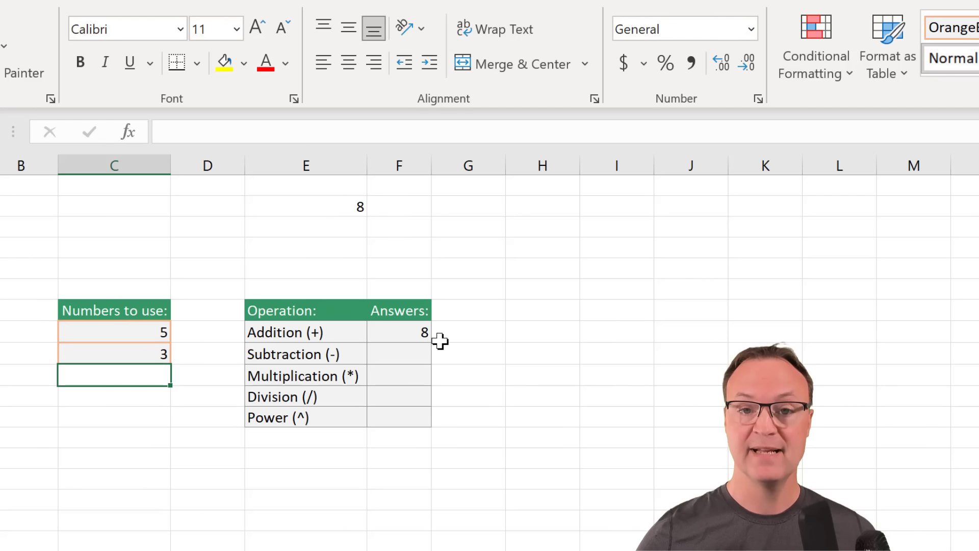
Enter the formula =C8-C9 in the Answers cell of the Subtraction row
left_click(417, 358)
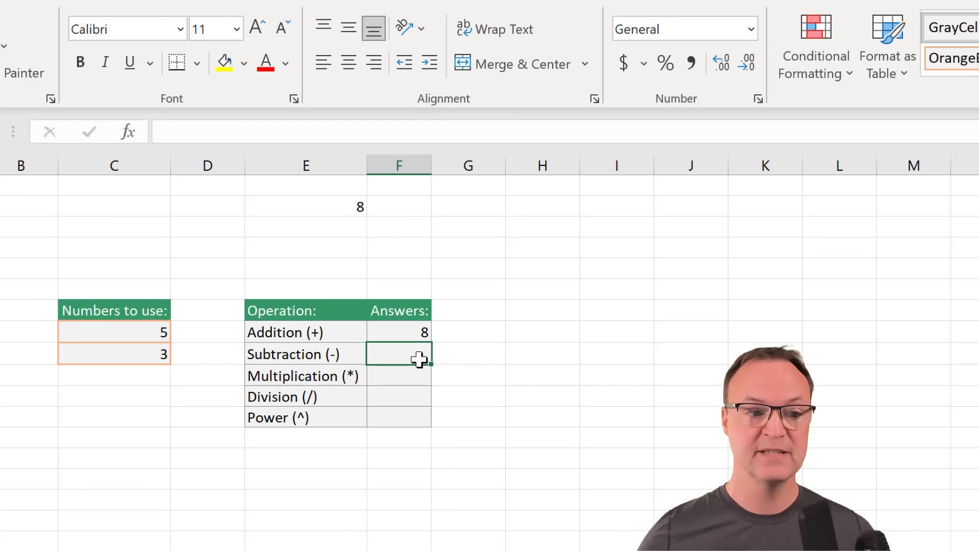
type("=")
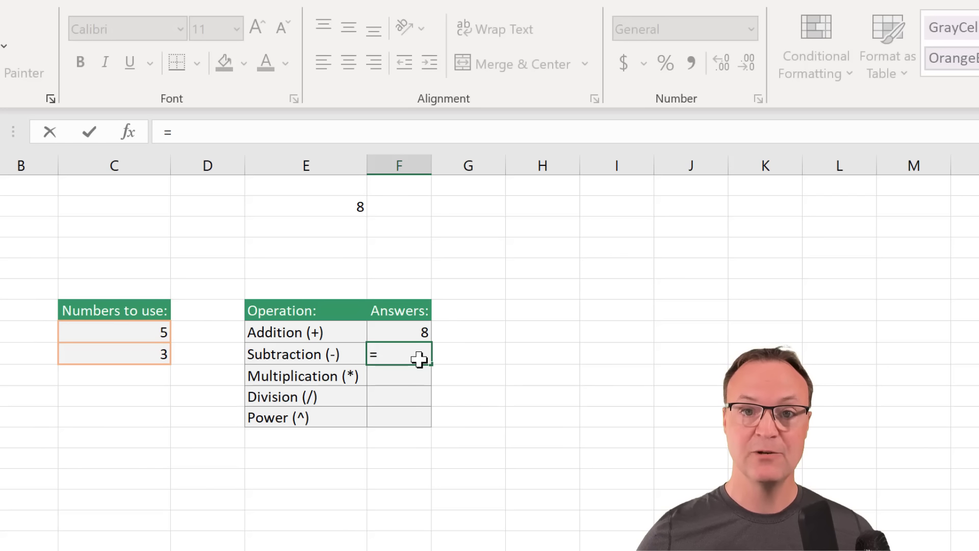
left_click(138, 332)
type("-")
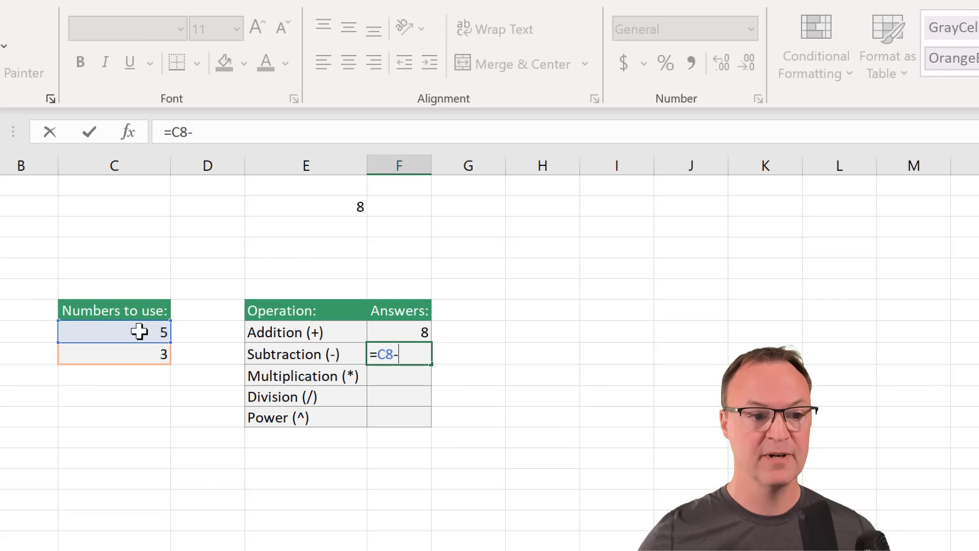
left_click(147, 354)
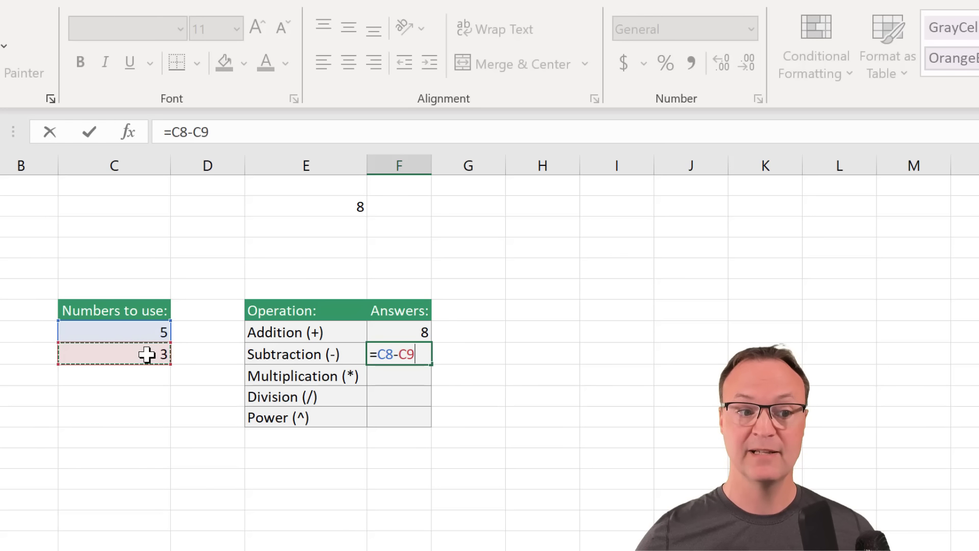
key("Return")
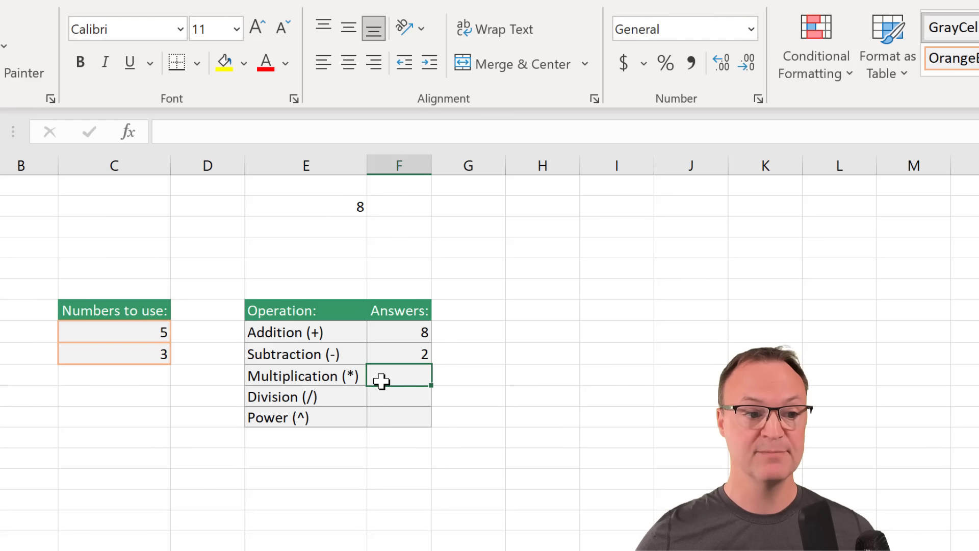
Enter the formula =C8^C9 in the Answers cell of the Power row
key("Down")
key("Down")
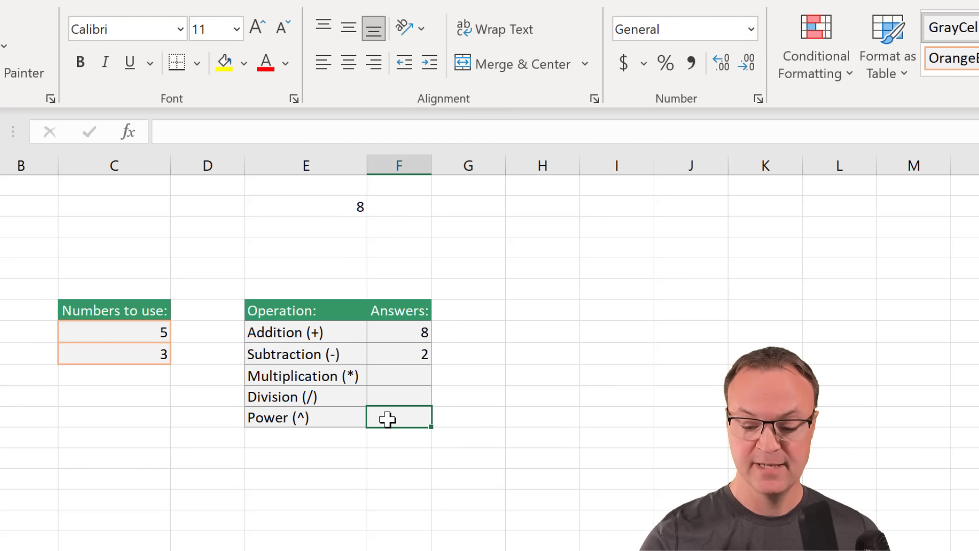
type("=")
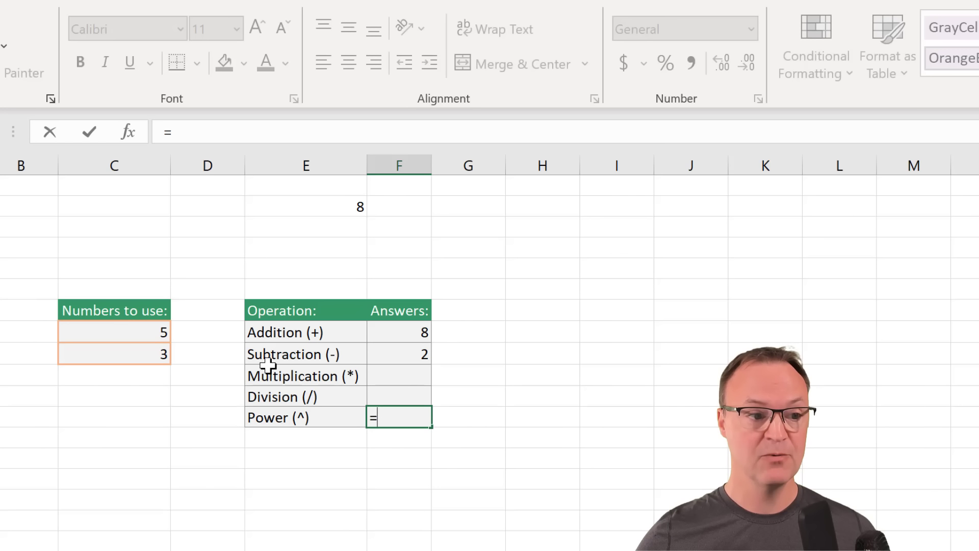
left_click(162, 334)
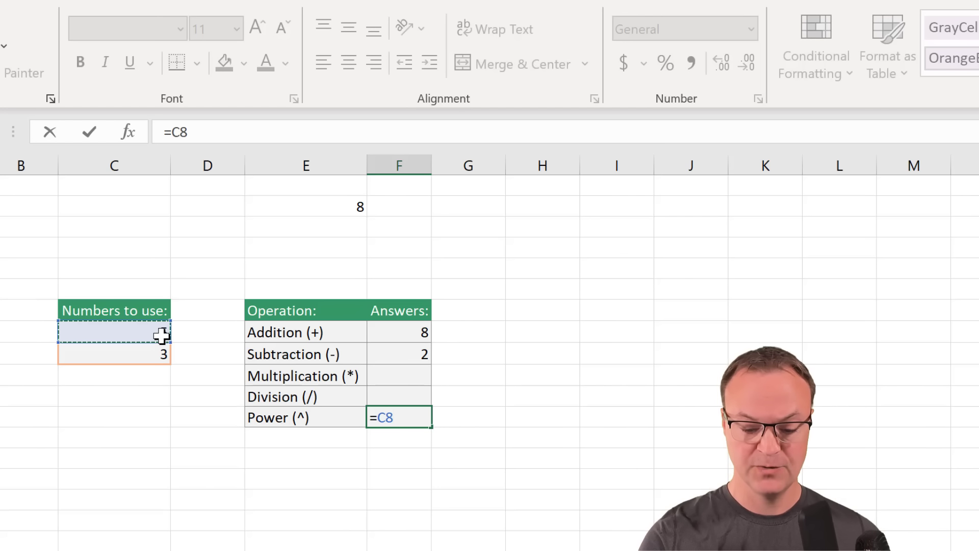
type("^")
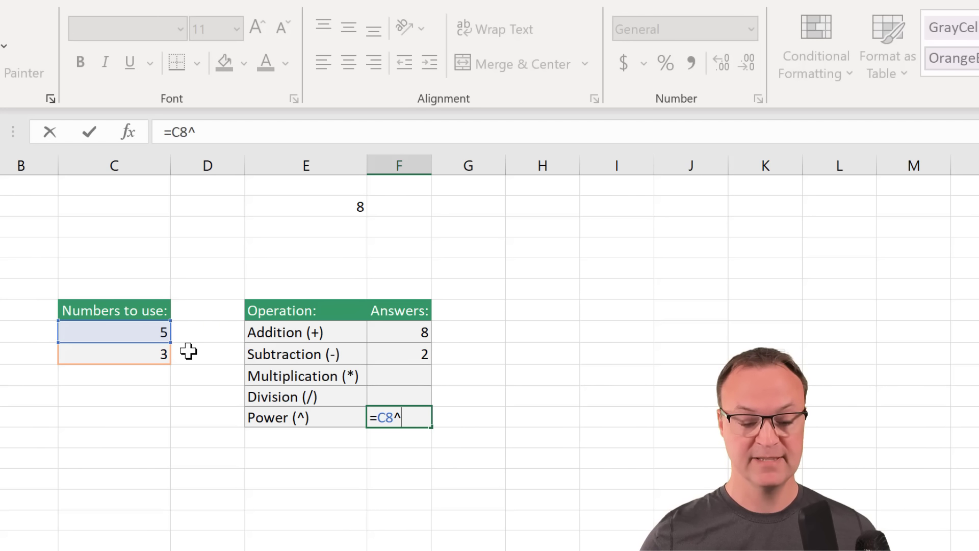
left_click(111, 347)
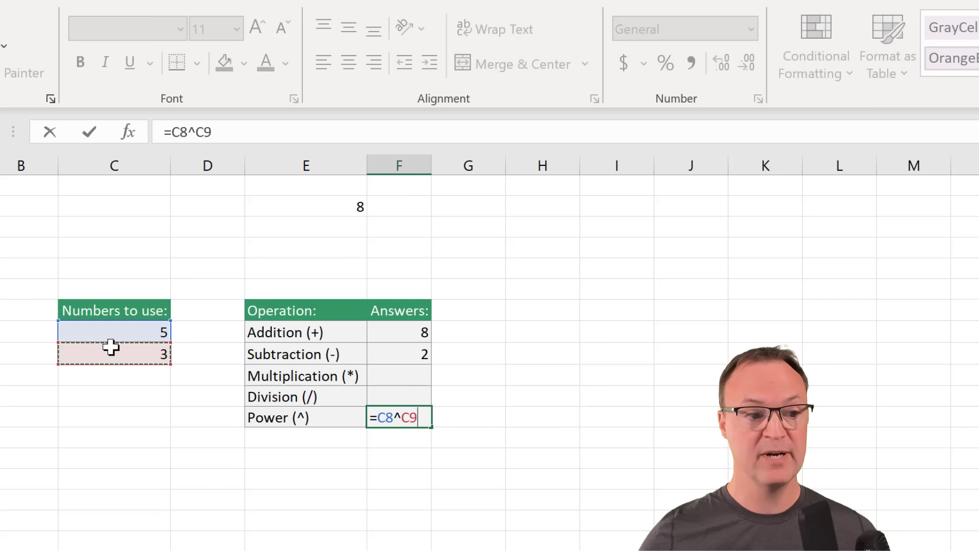
key("Return")
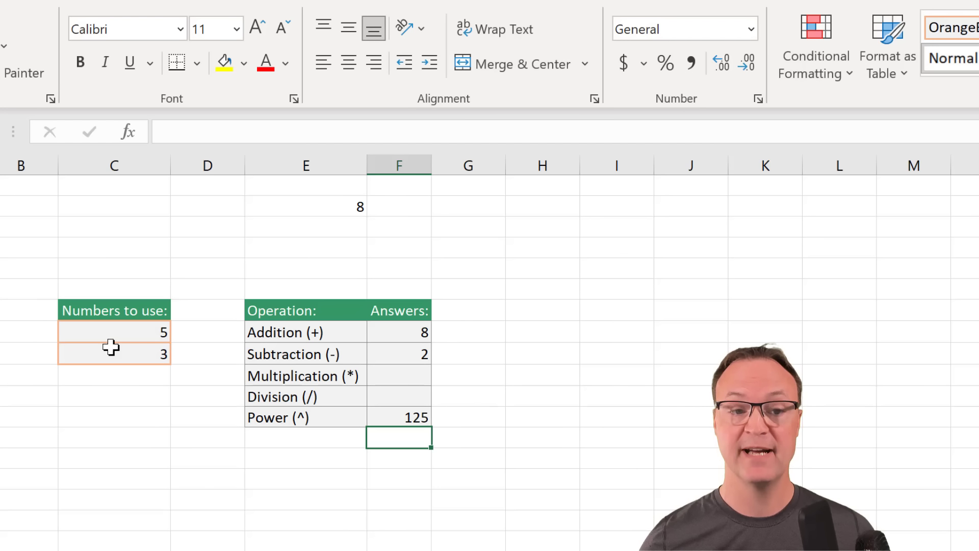
Set the second of the numbers to use, in cell C9, to 2
left_click(126, 349)
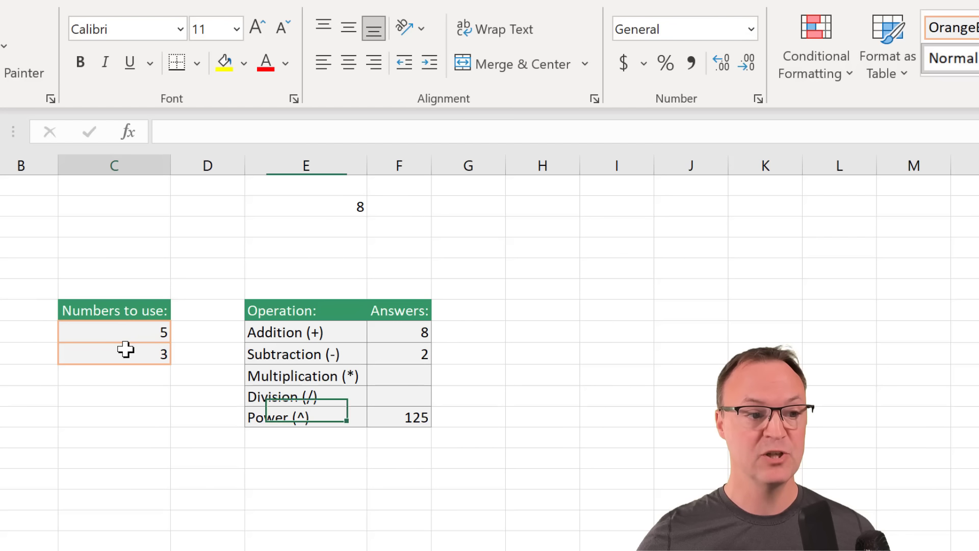
type("2")
key("Return")
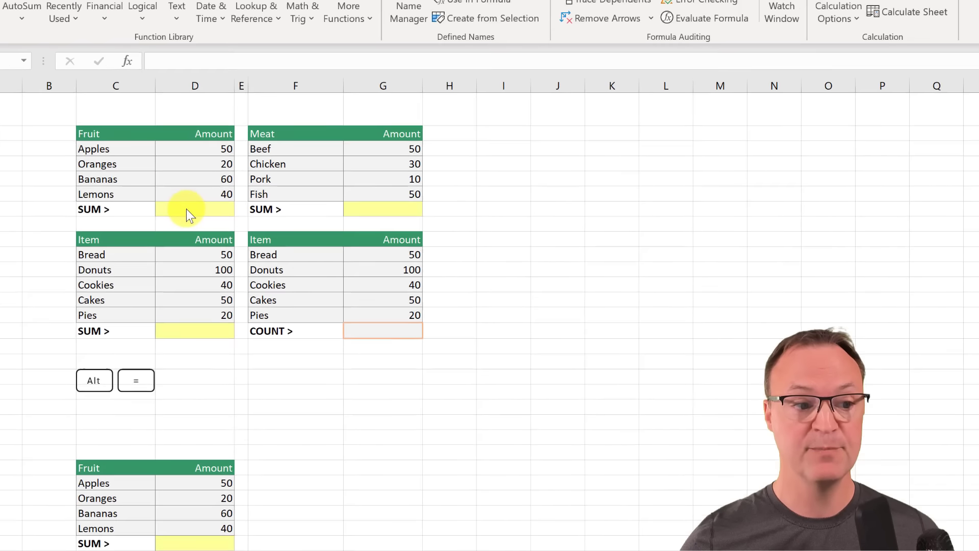
Total the Fruit amounts in the SUM cell D7 by adding the individual cells with =D3+D4+D5+D6
left_click(180, 175)
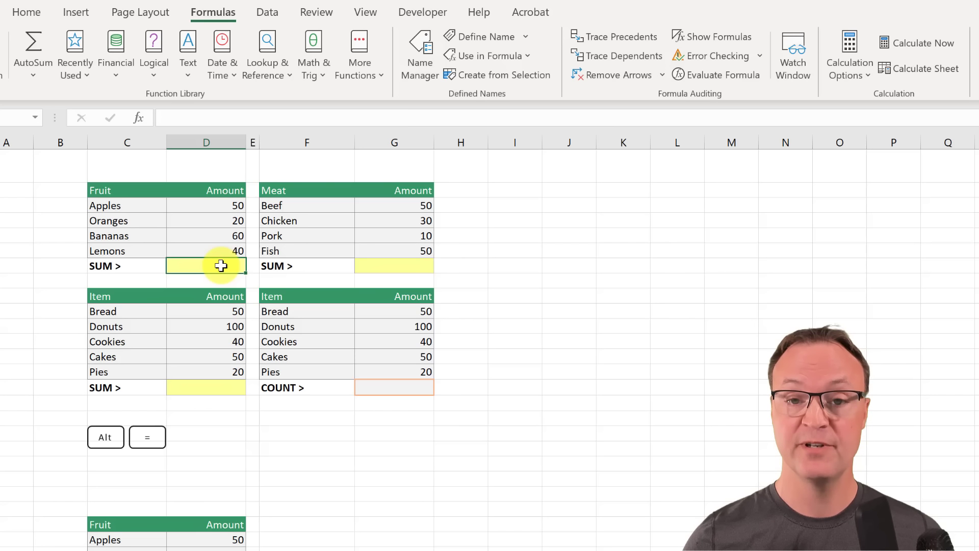
type("=")
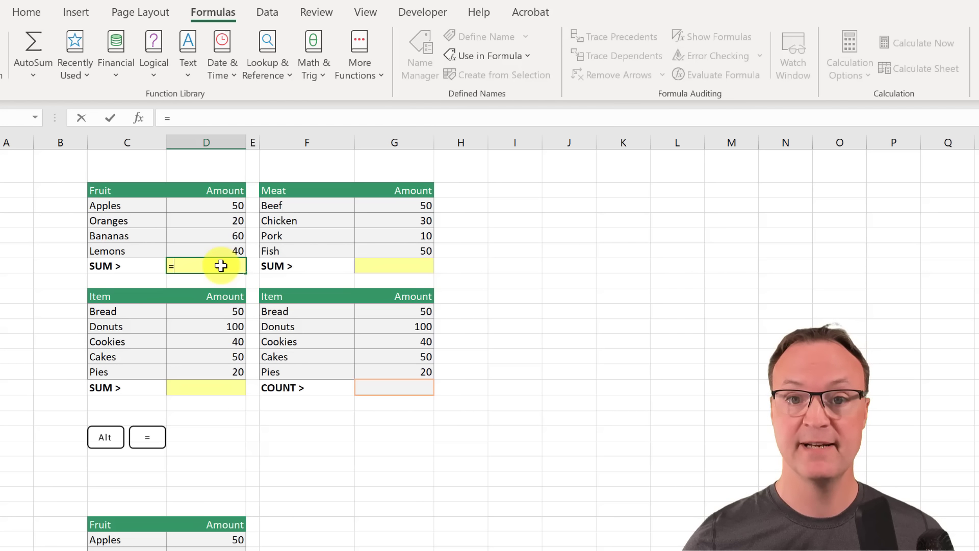
left_click(235, 204)
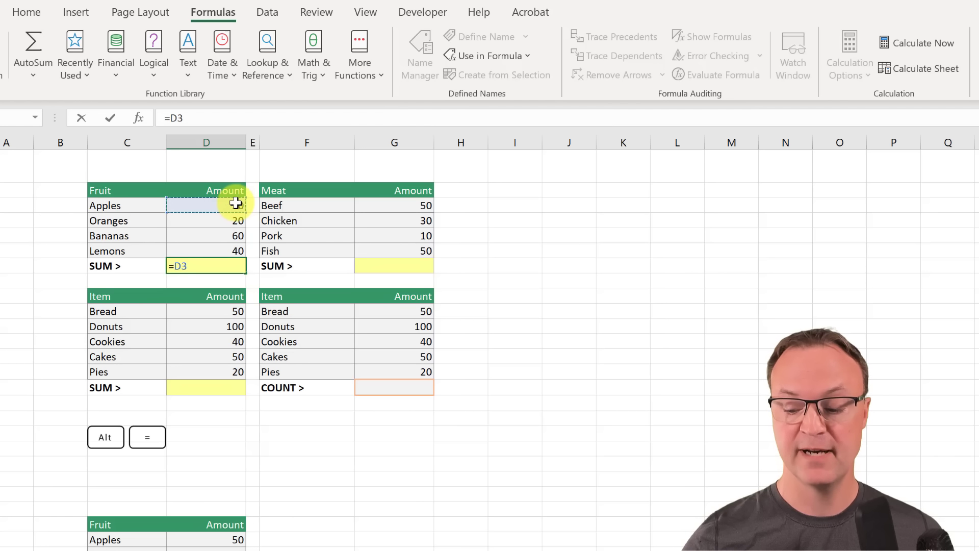
type("+")
left_click(224, 224)
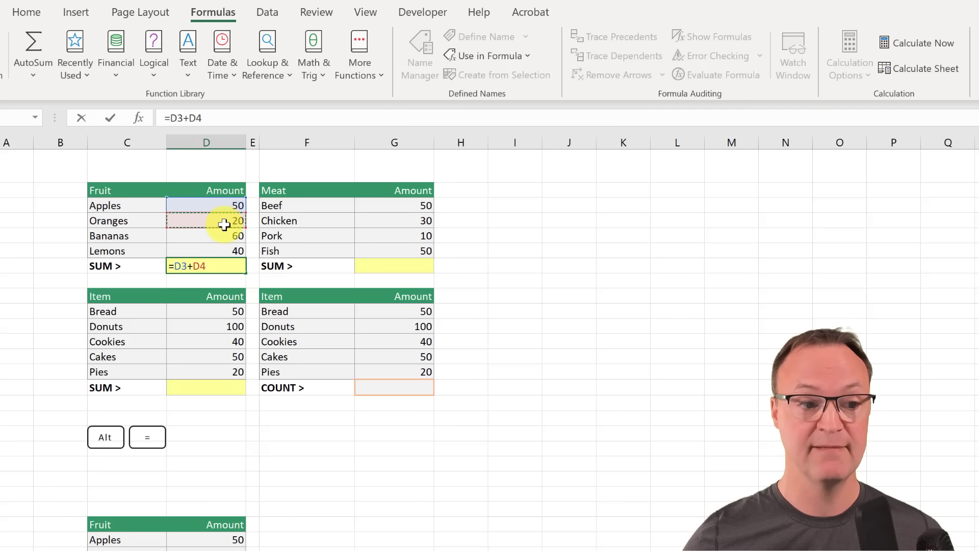
type("+")
left_click(218, 239)
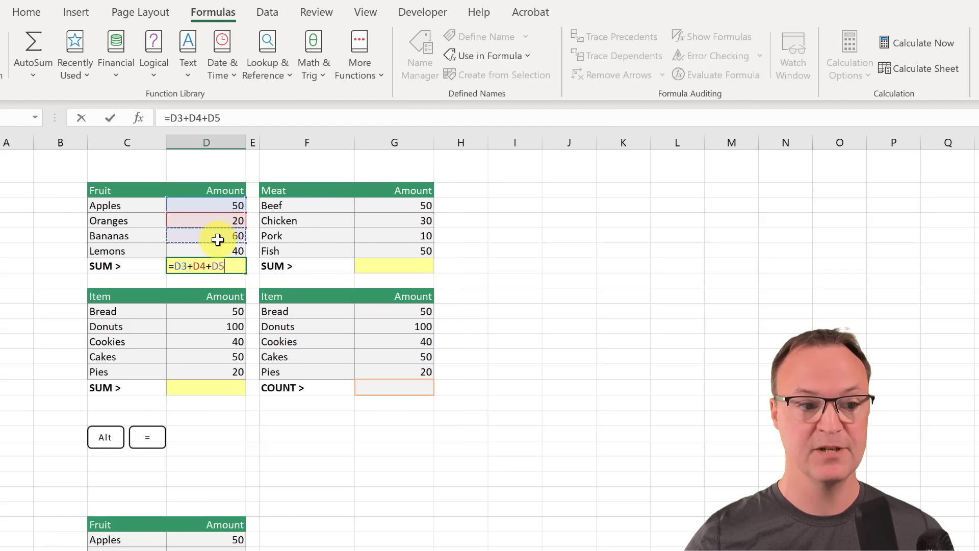
type("+")
left_click(211, 253)
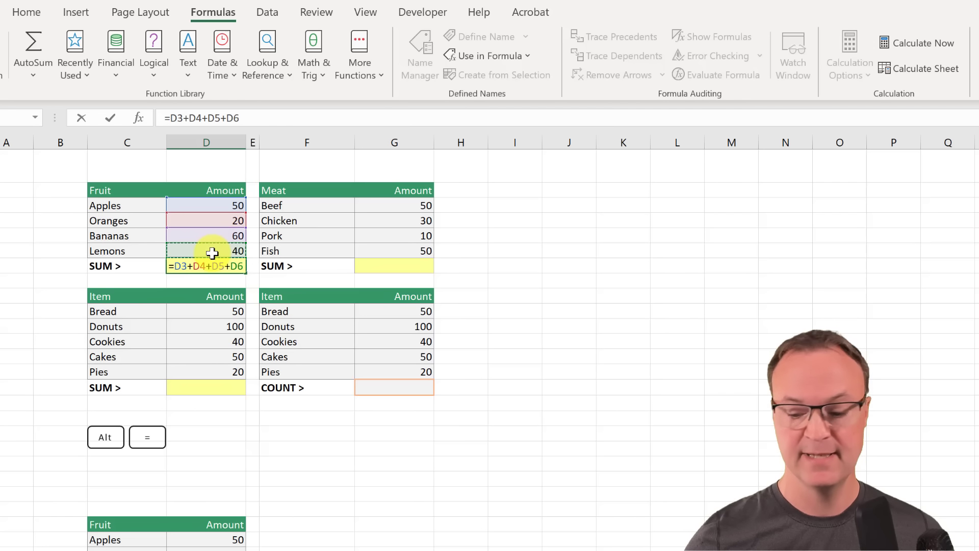
key("Return")
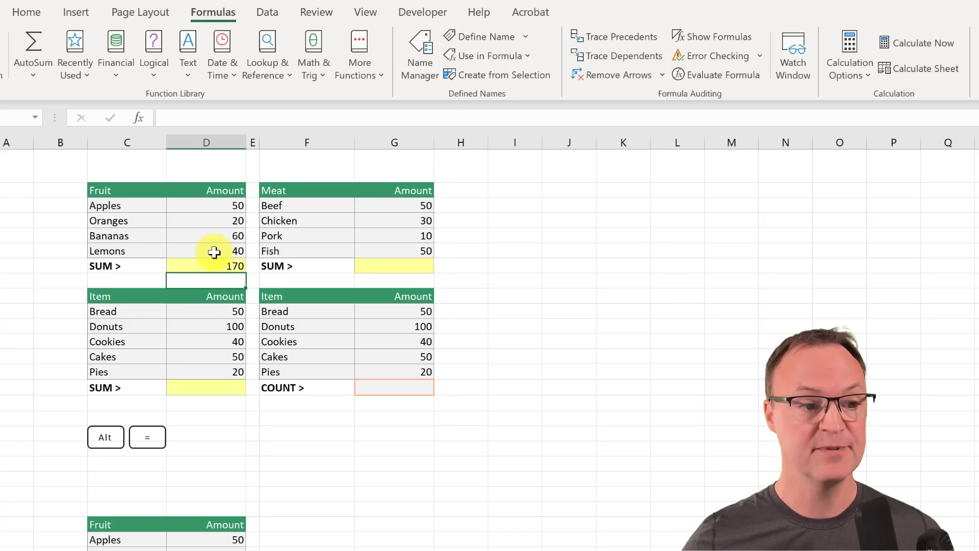
Clear the addition formula from the Fruit table's SUM cell and enter =SUM(D3:D6) in its place
left_click(225, 266)
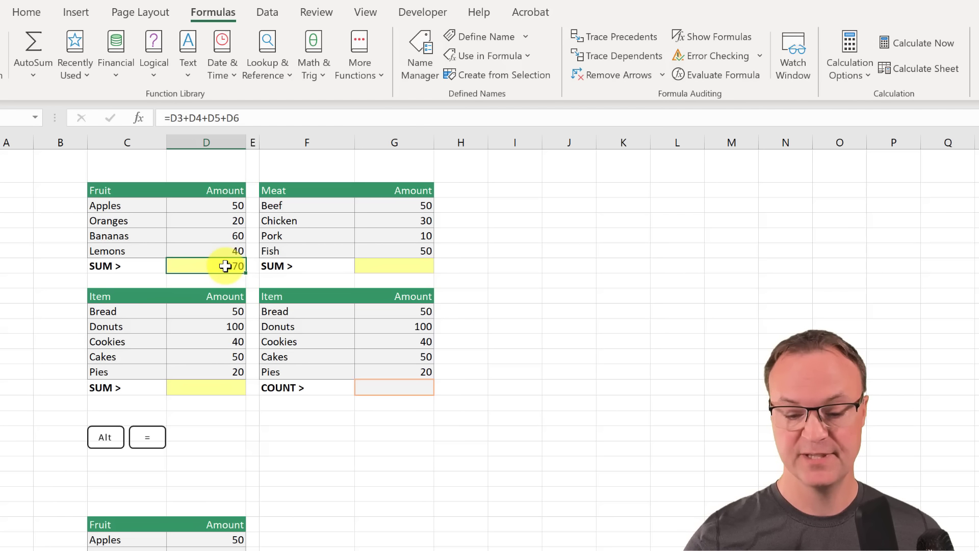
key("Delete")
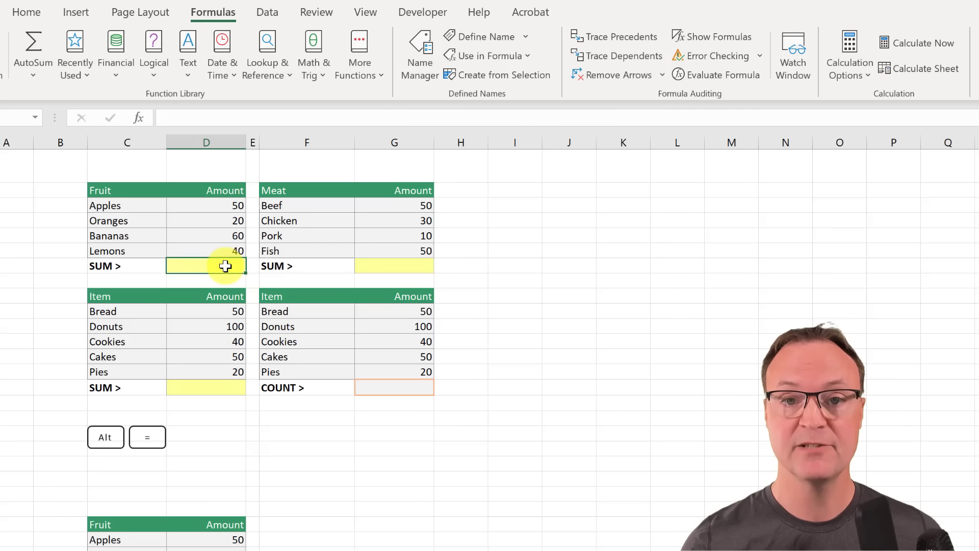
type("=")
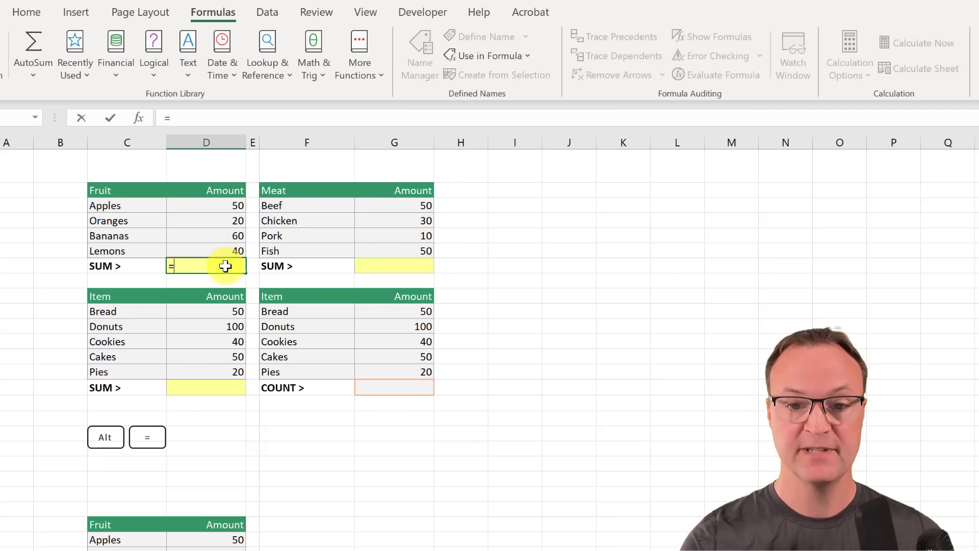
type("sum")
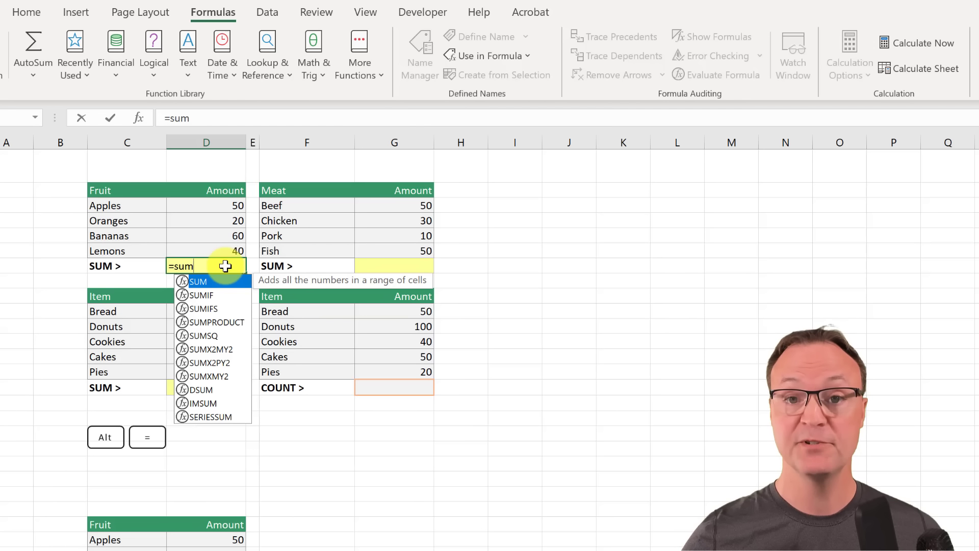
double_click(183, 281)
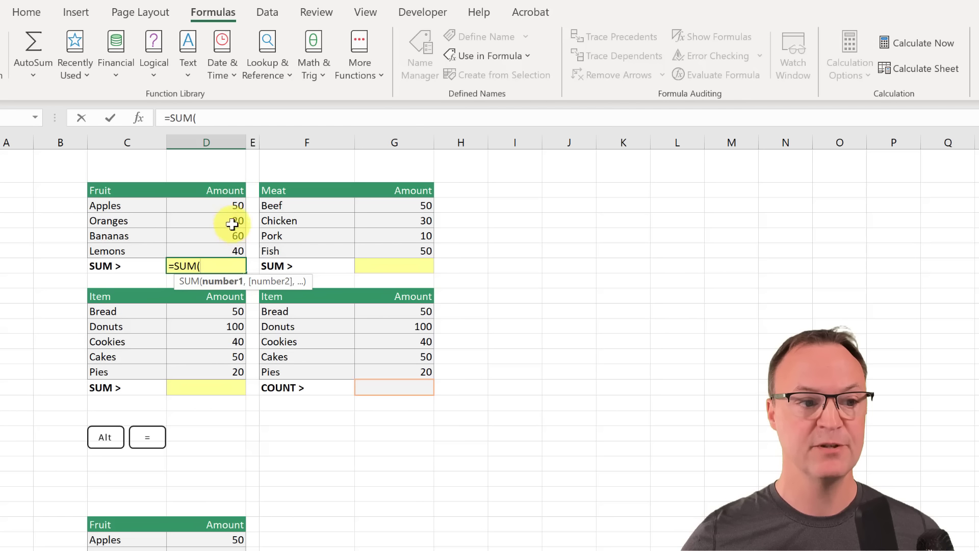
left_click_drag(227, 206, 217, 253)
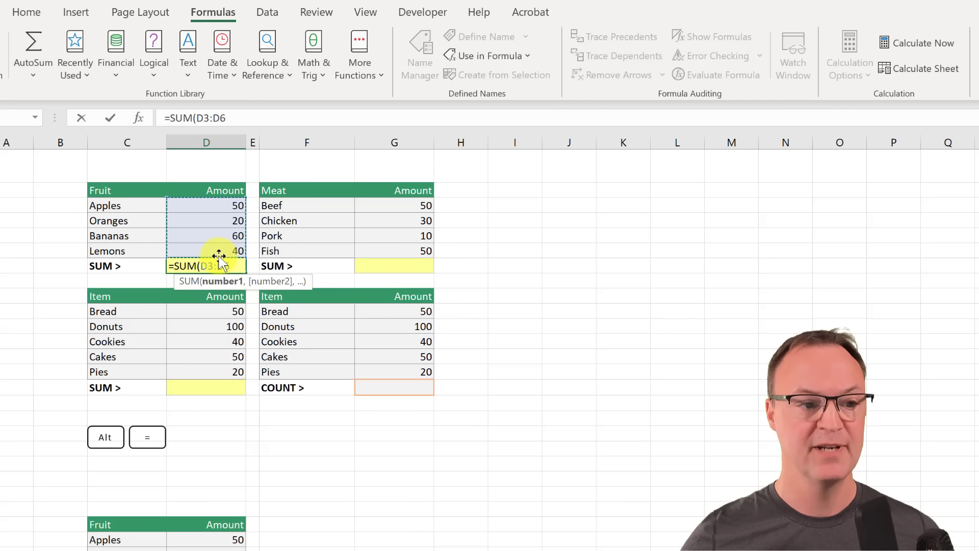
key("Return")
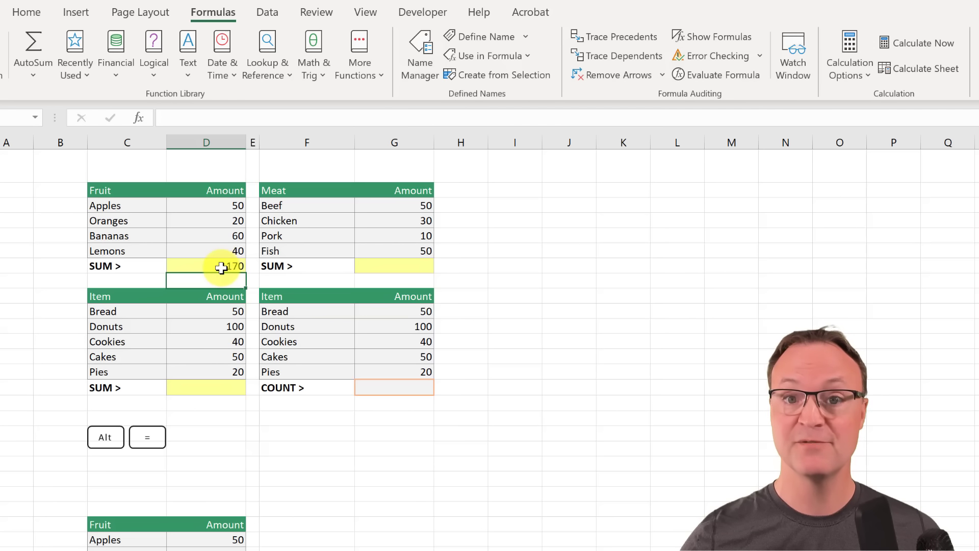
left_click(220, 266)
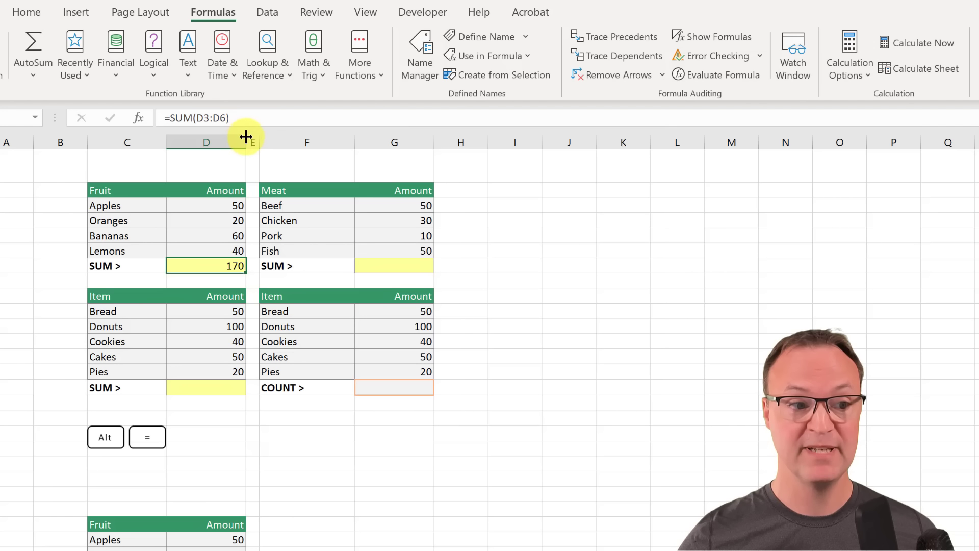
Total the Meat amounts G3:G6 in that table's SUM cell using AutoSum
left_click(405, 266)
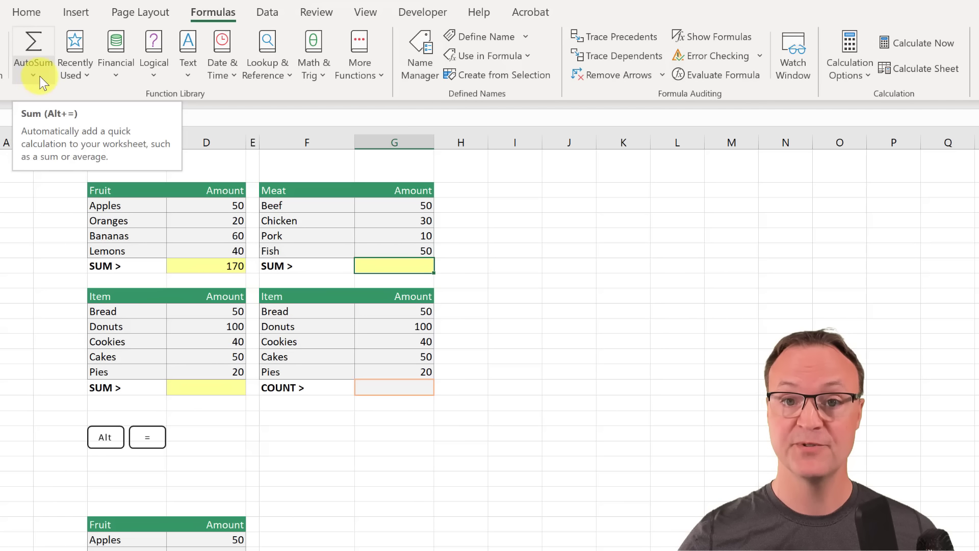
left_click(38, 42)
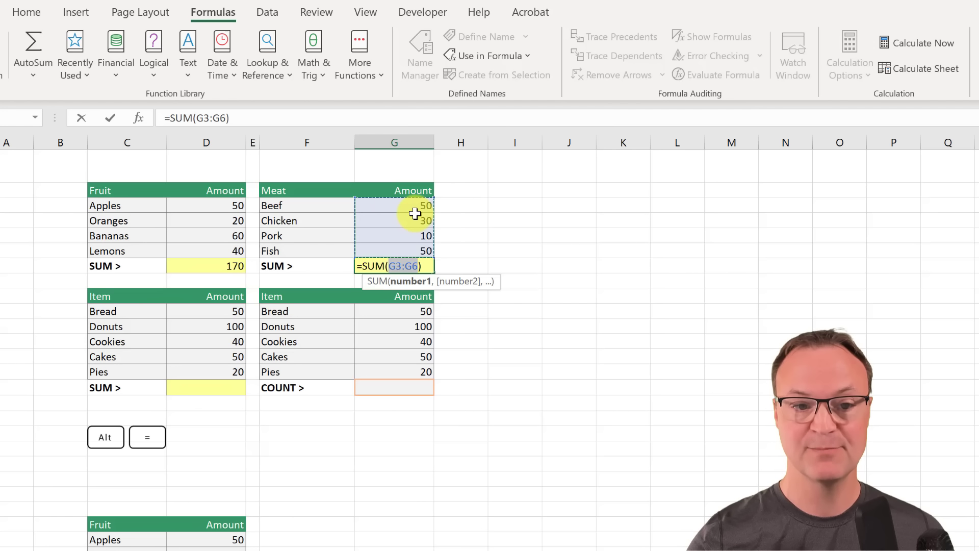
key("Return")
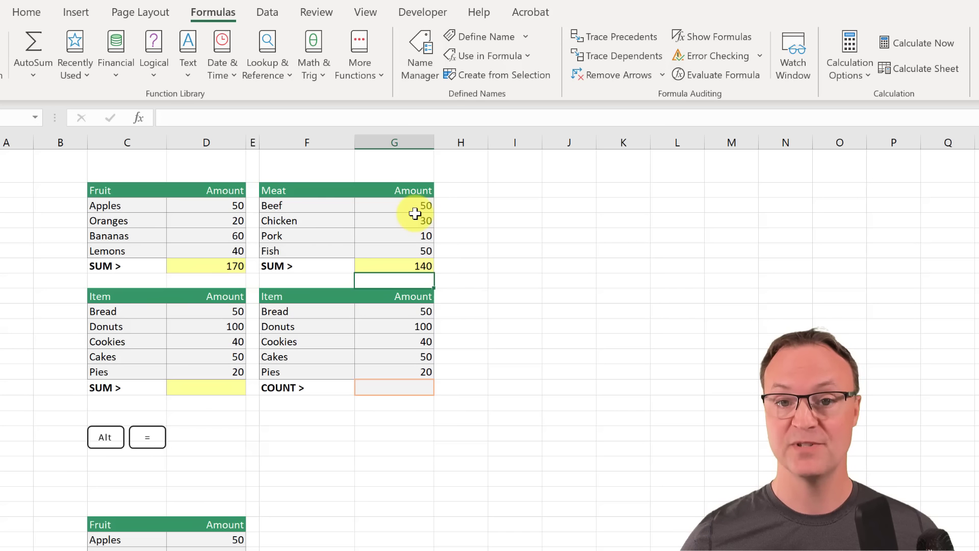
Use AutoSum to total the bakery Item amounts D10:D14 in the SUM cell beneath them
left_click(229, 391)
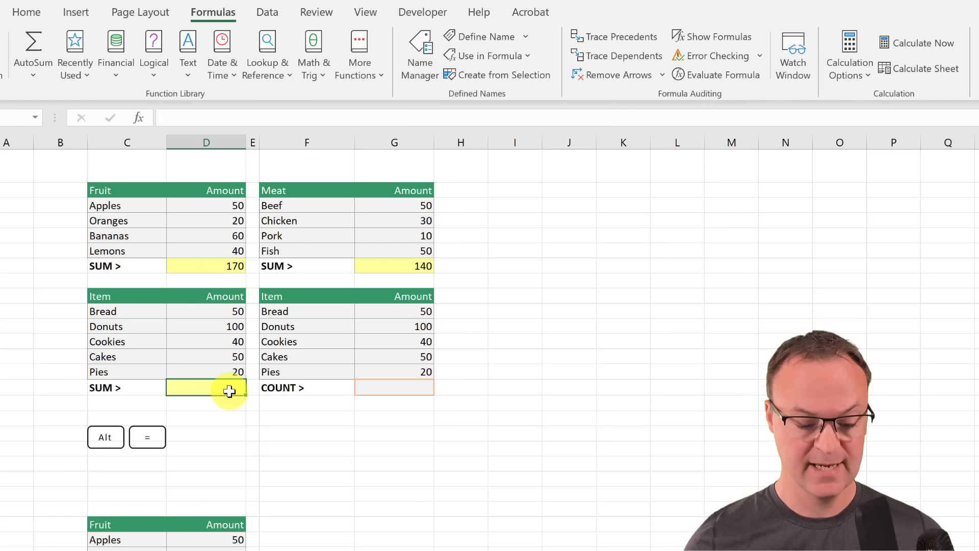
key("alt+equal")
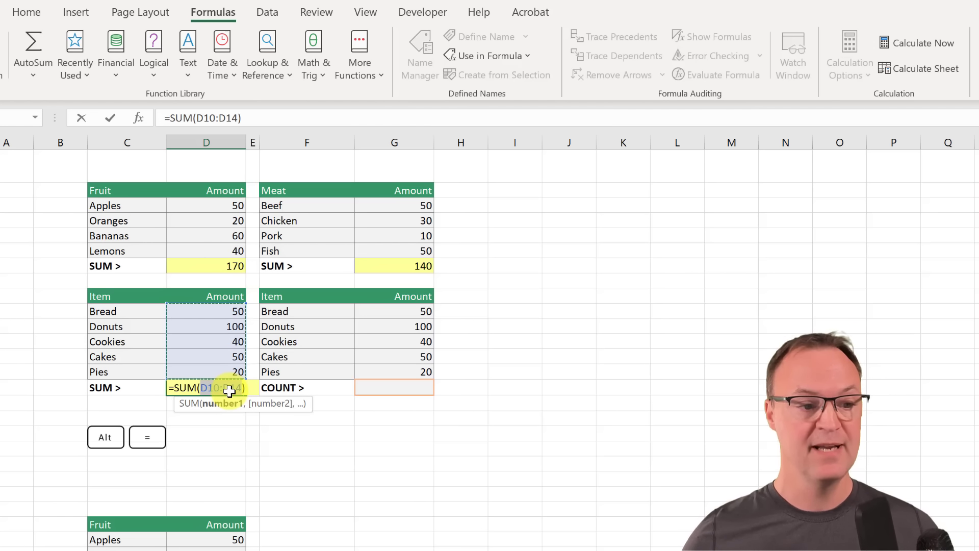
key("Return")
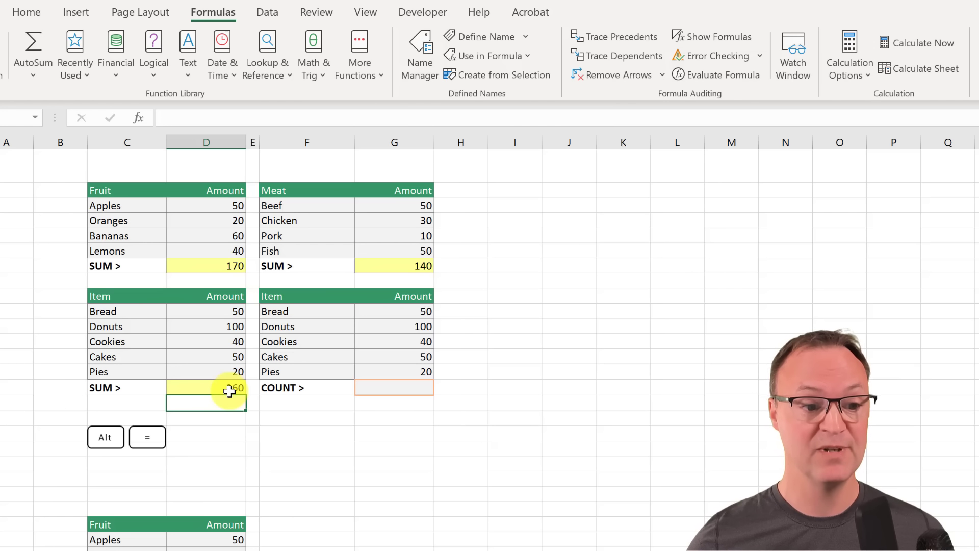
Count the amounts G10:G14 in the second bakery Item table with the COUNT function in its COUNT cell
left_click(401, 386)
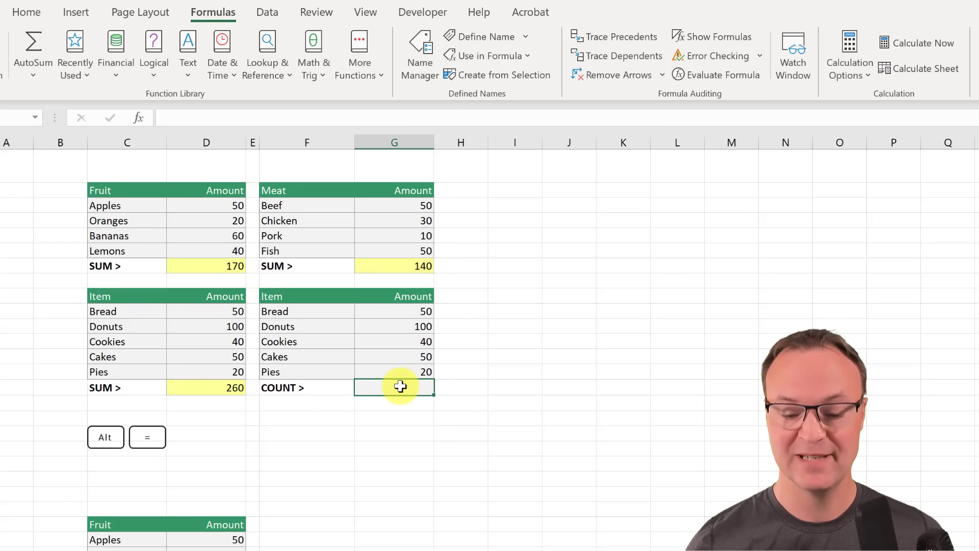
type("=")
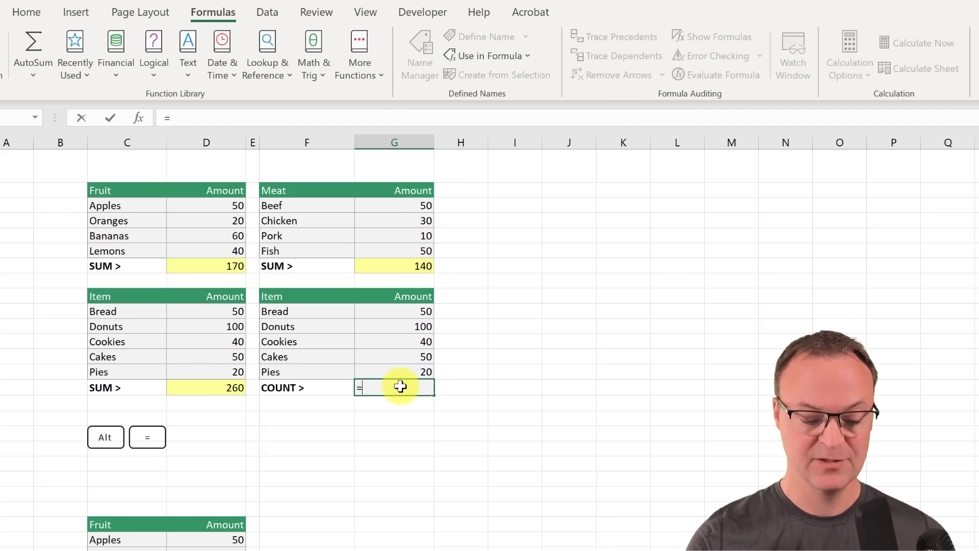
type("cou")
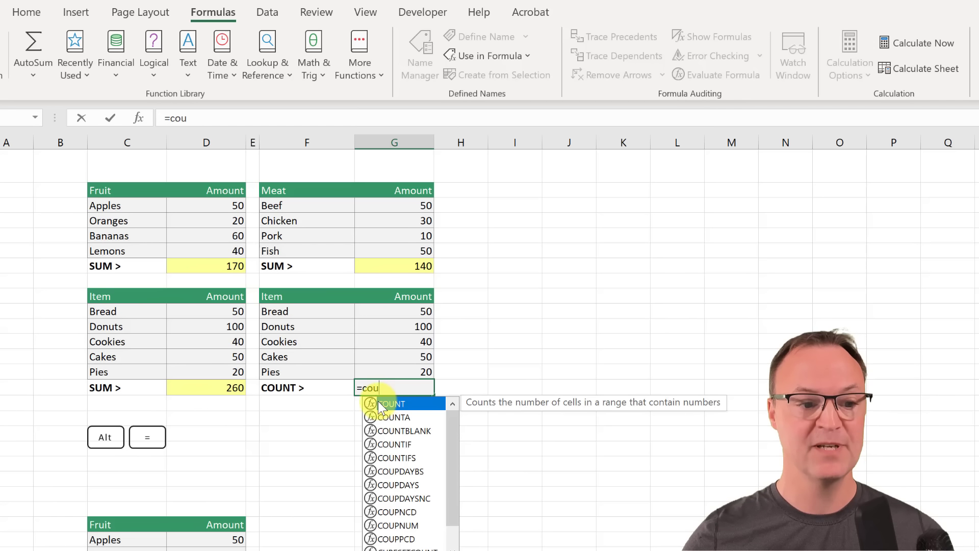
double_click(374, 403)
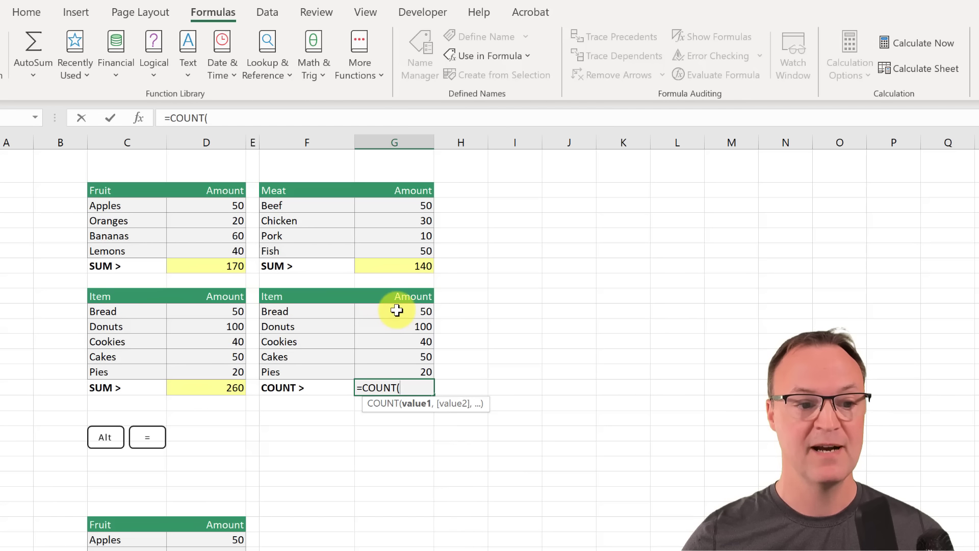
left_click_drag(396, 307, 396, 371)
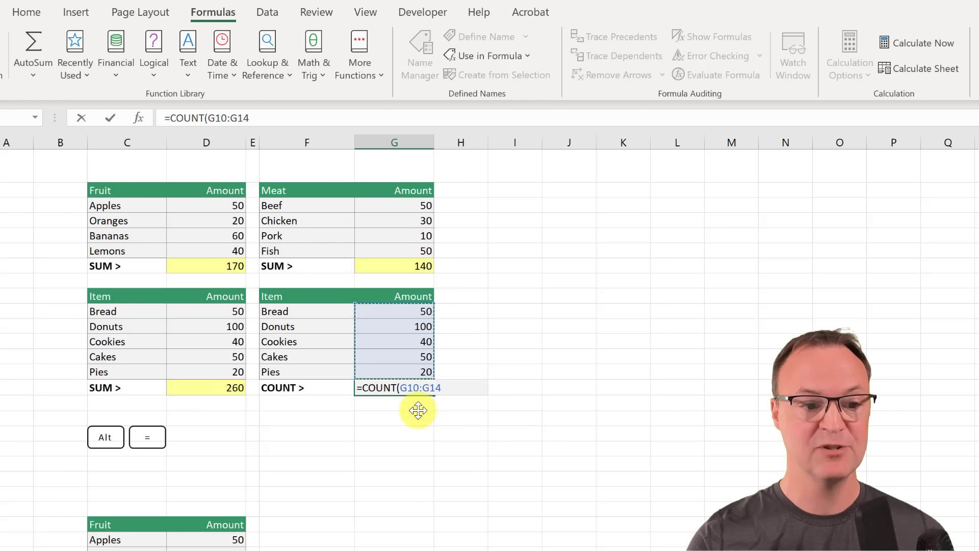
key("Return")
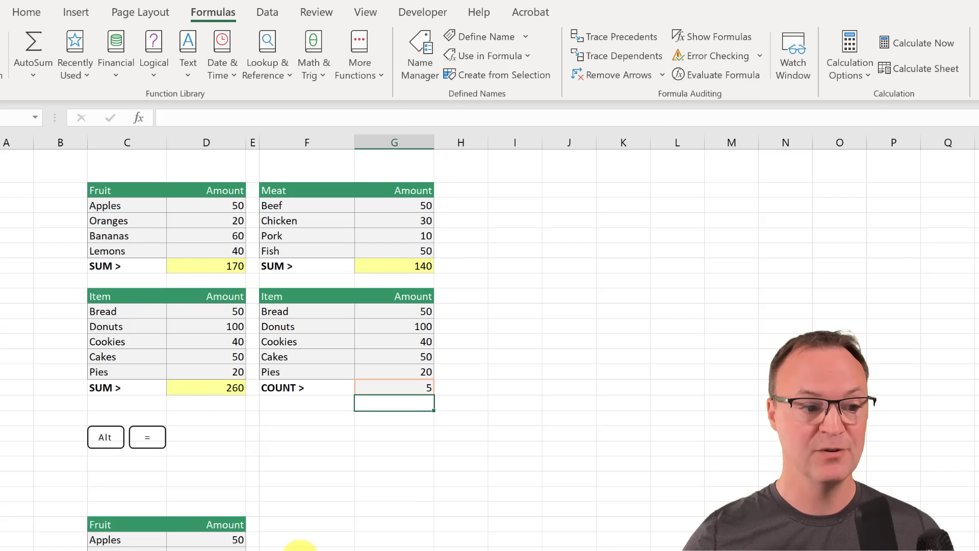
Enter a SUM formula in the Total cell D41 that adds the amounts D35:D38 and the additional number 100
scroll(301, 545, "down", 5)
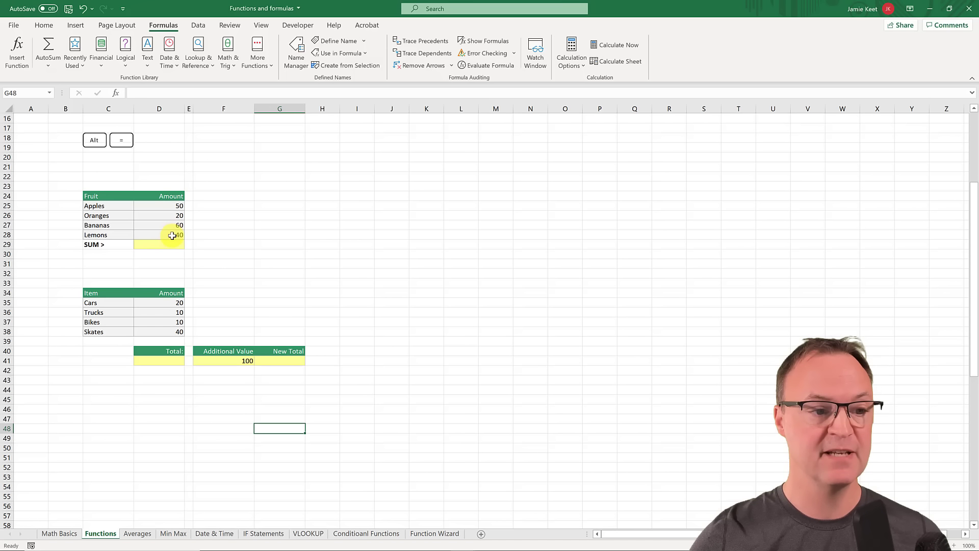
mouse_move(173, 233)
left_mouse_down()
mouse_move(169, 198)
mouse_move(168, 207)
left_mouse_up()
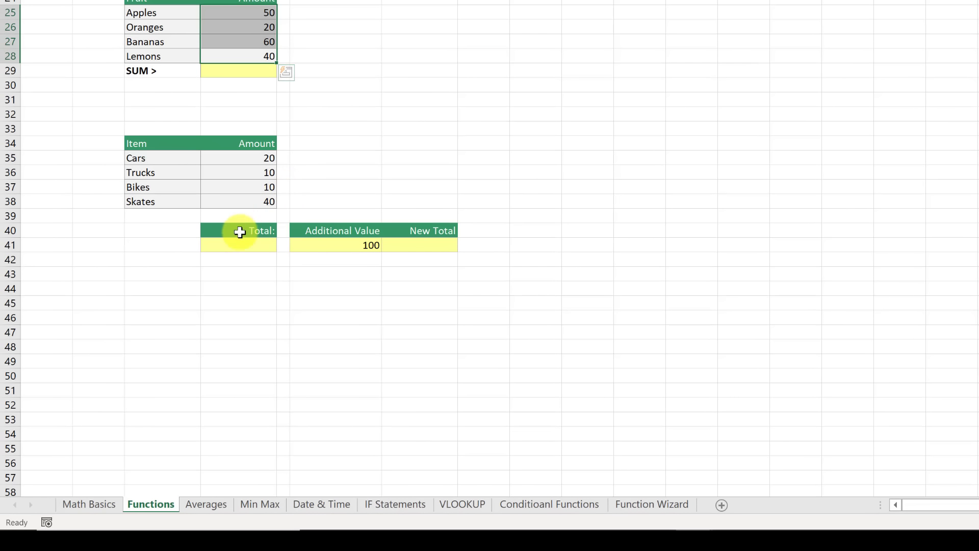
left_click(238, 244)
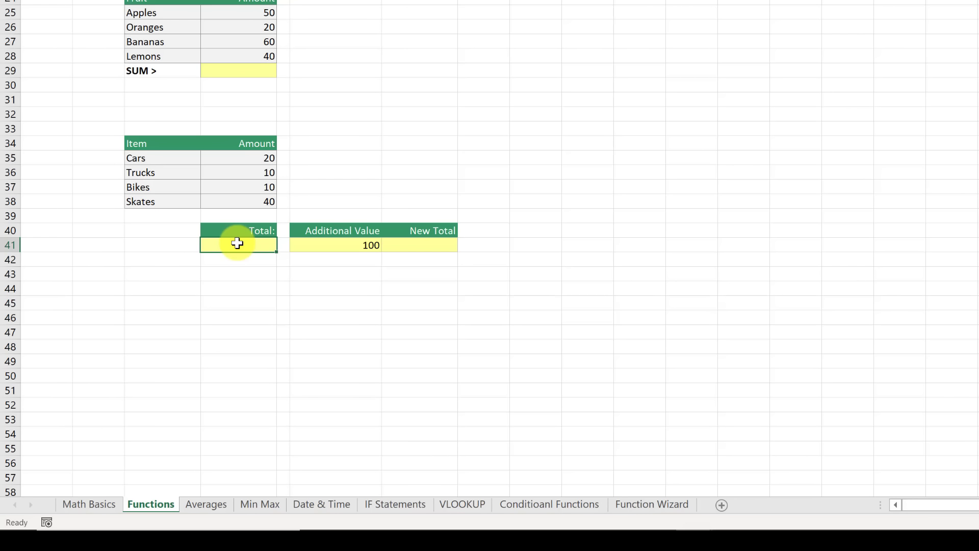
type("=su")
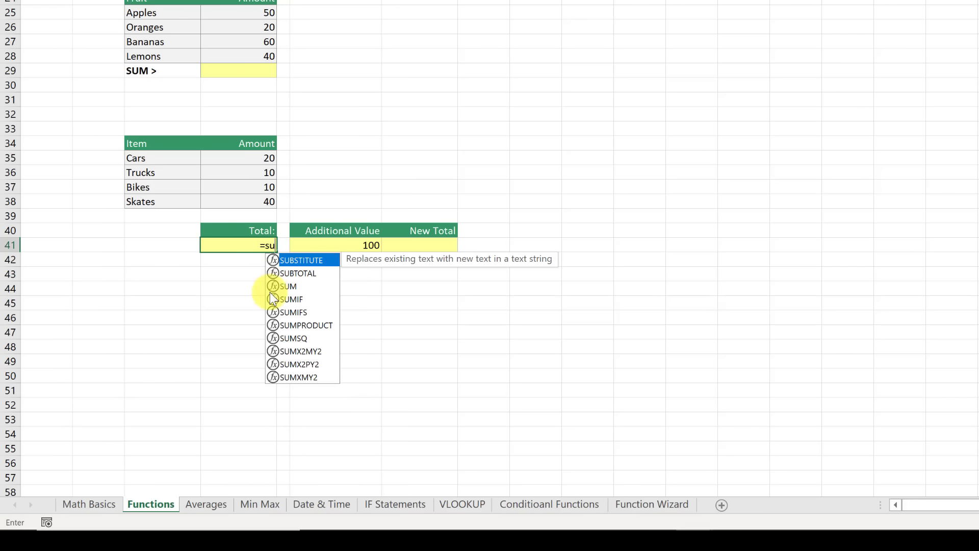
double_click(271, 281)
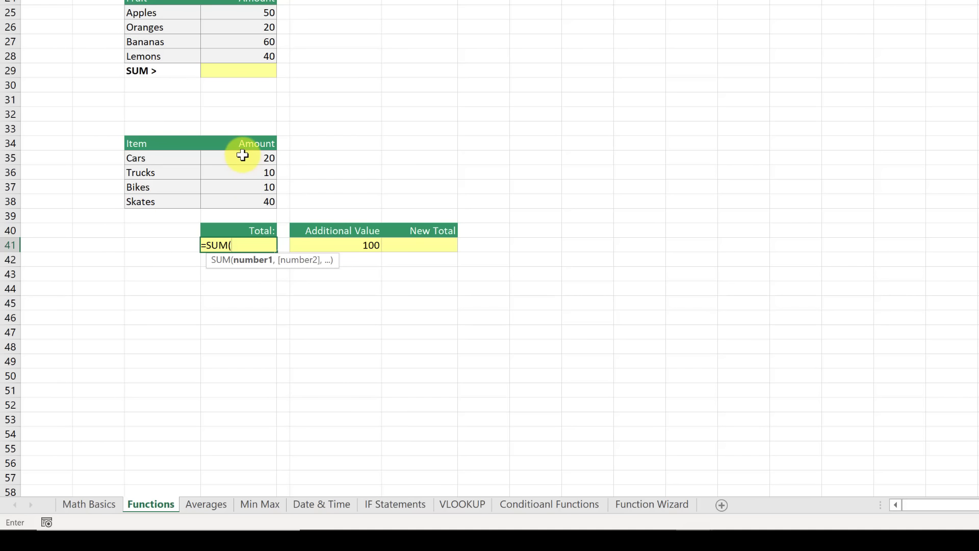
left_click_drag(242, 155, 237, 202)
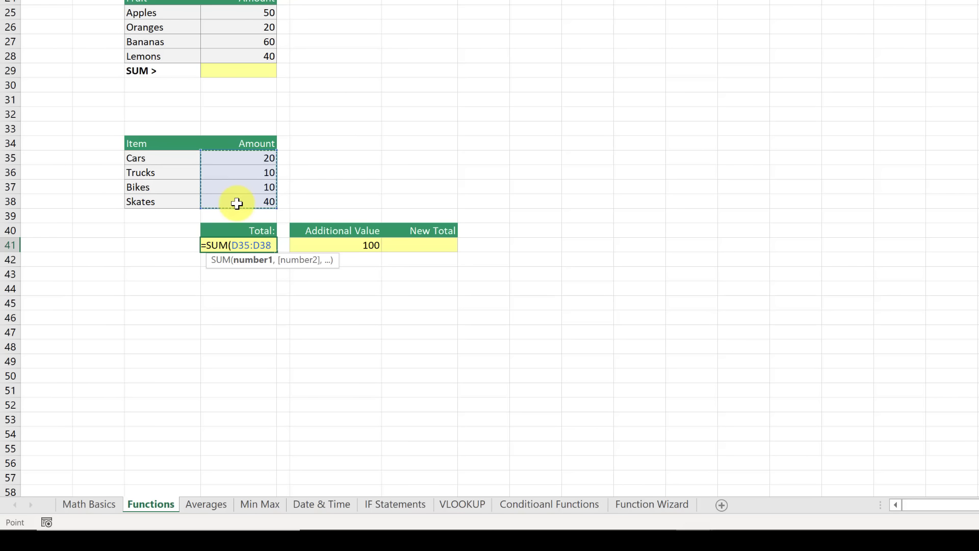
type(",")
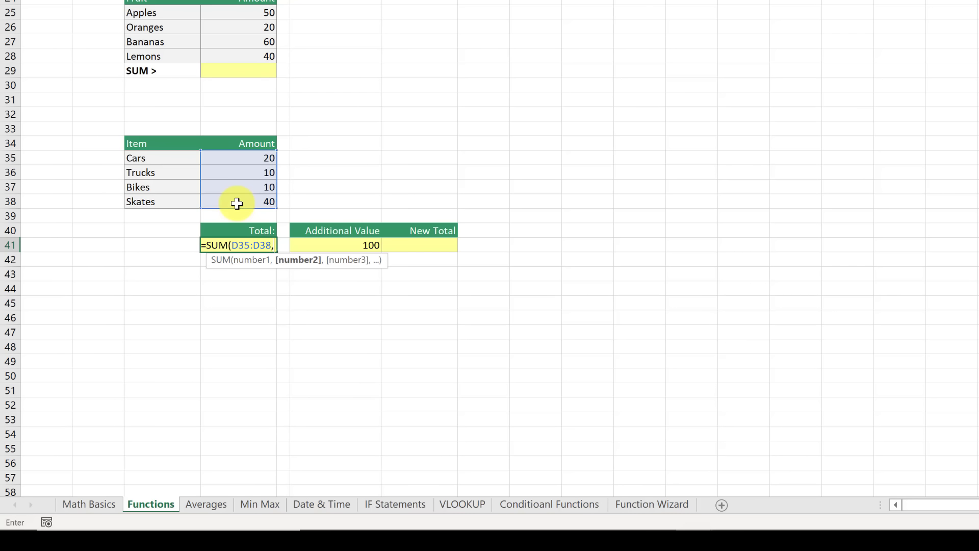
type("100")
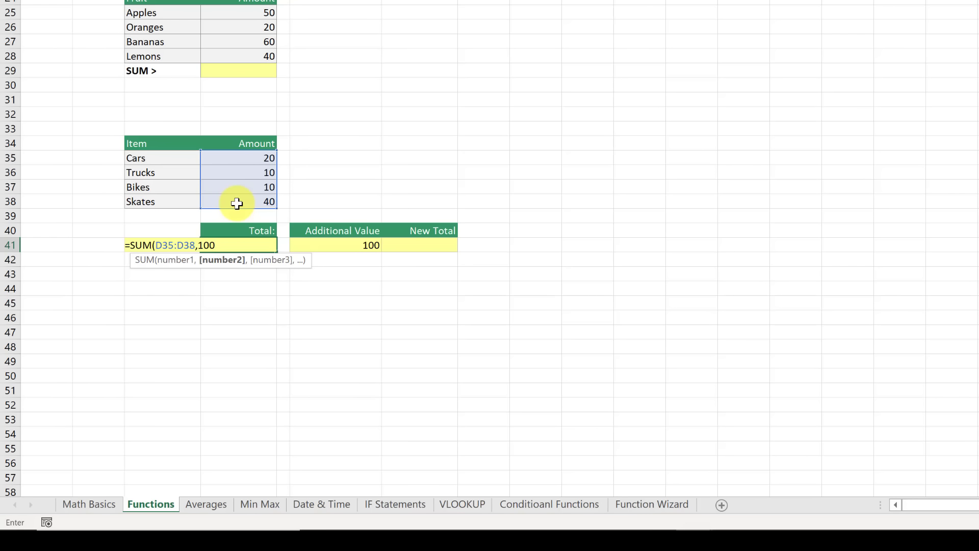
key("Return")
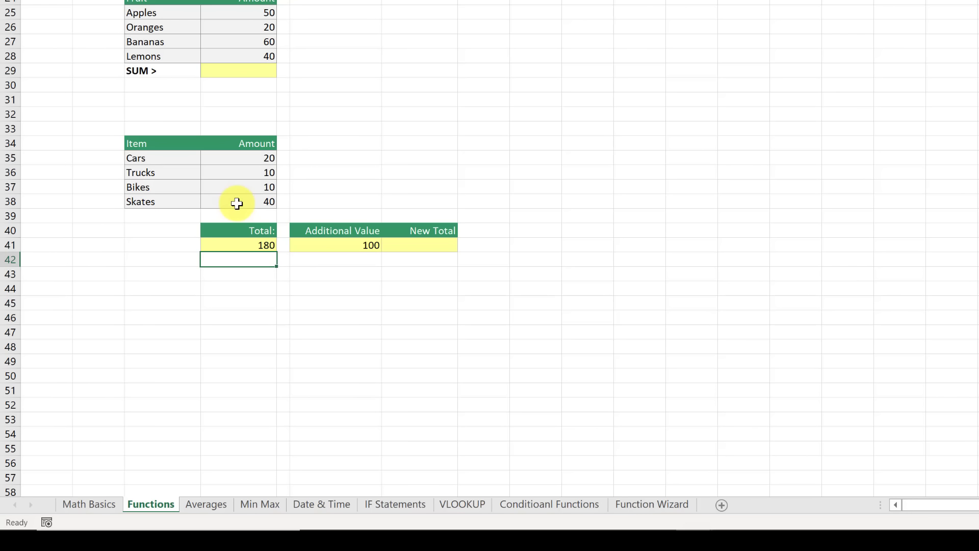
left_click(251, 248)
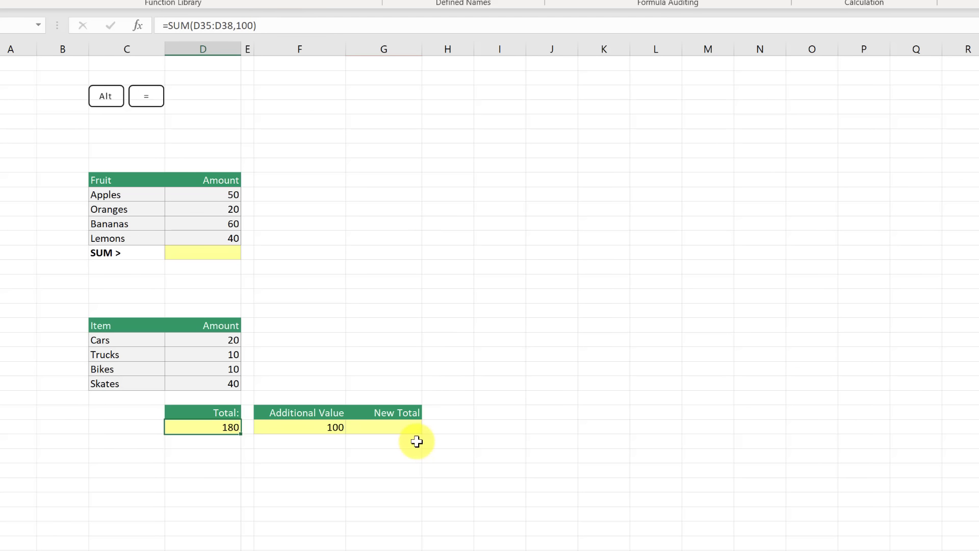
Begin a SUM formula in the New Total cell G41 with the amounts D35:D38 as its first argument
left_click(355, 484)
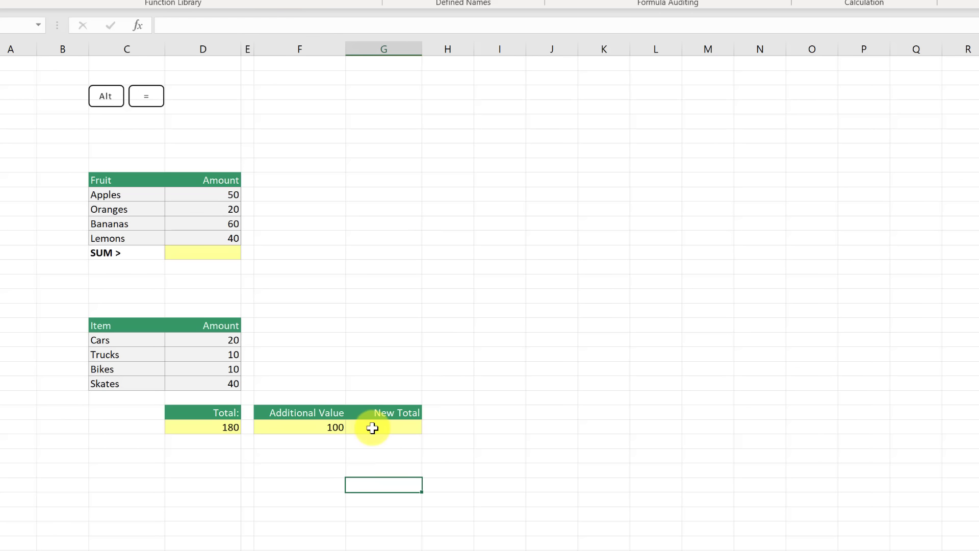
left_click(373, 428)
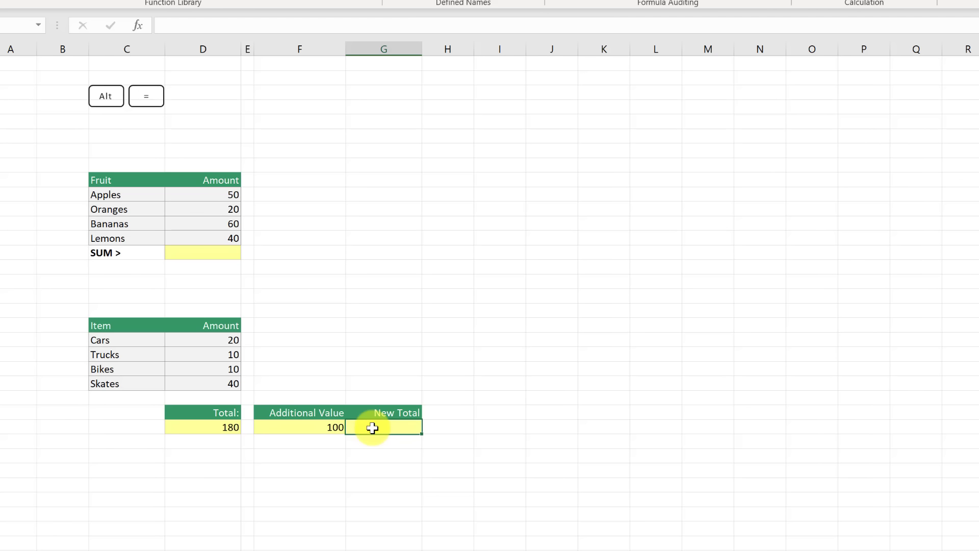
type("=sum")
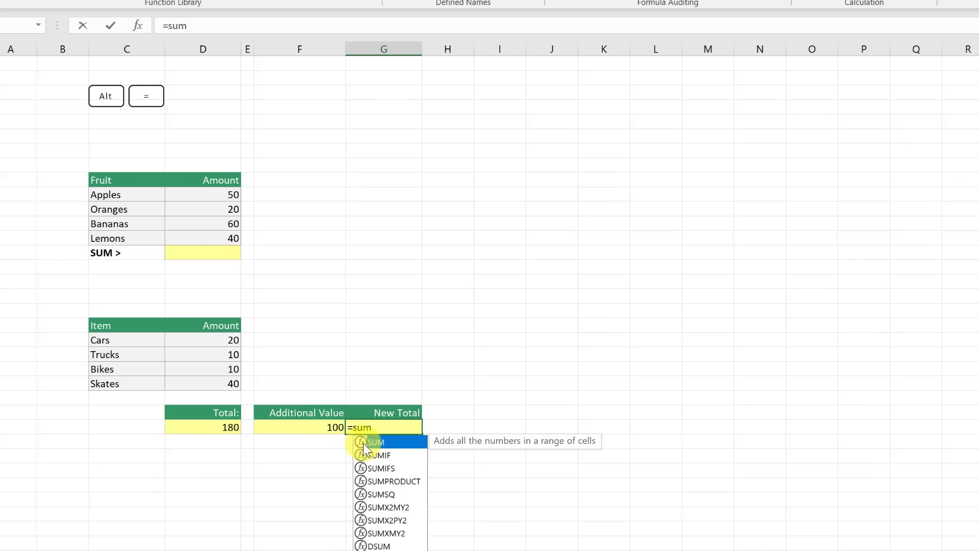
double_click(364, 442)
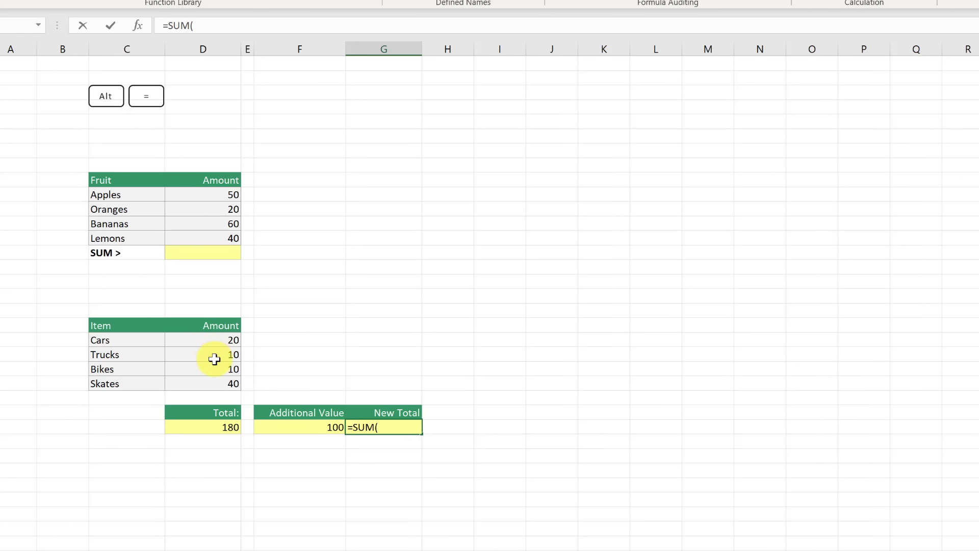
left_click_drag(213, 341, 225, 393)
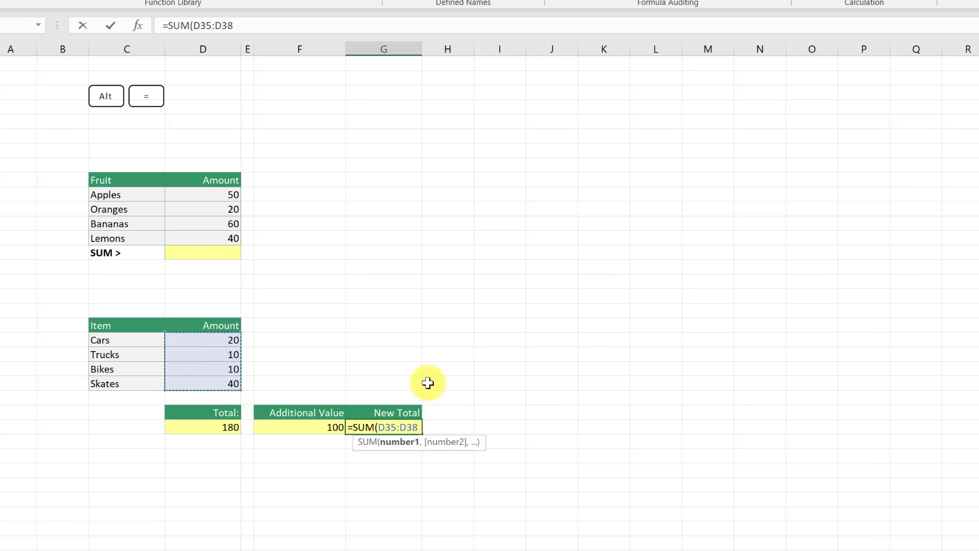
type(",")
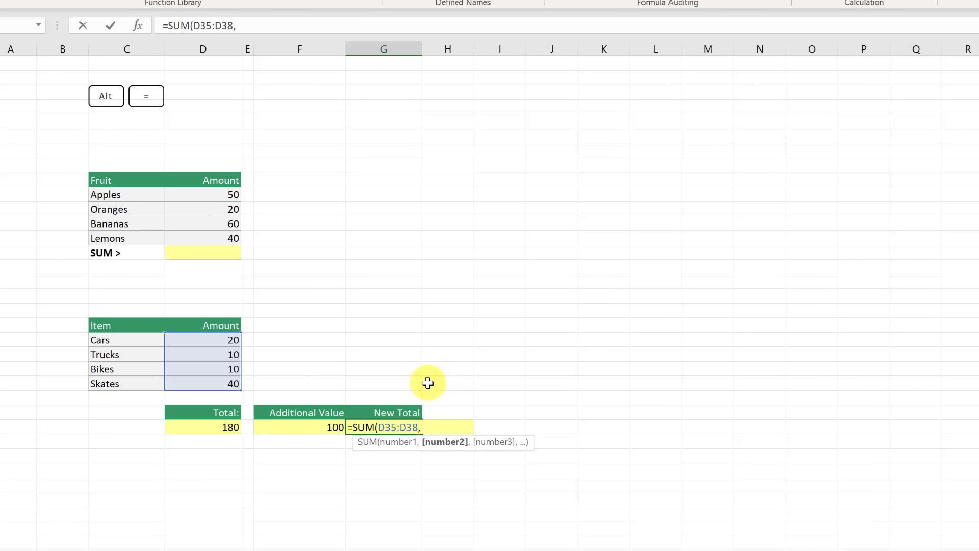
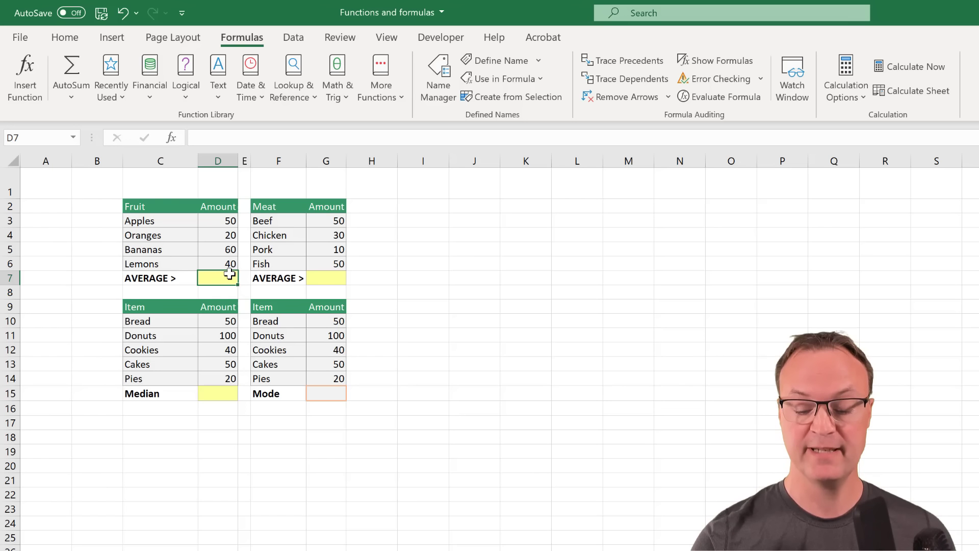
Enter =AVERAGE(D3:D6) in the Fruit table's AVERAGE cell
type("=")
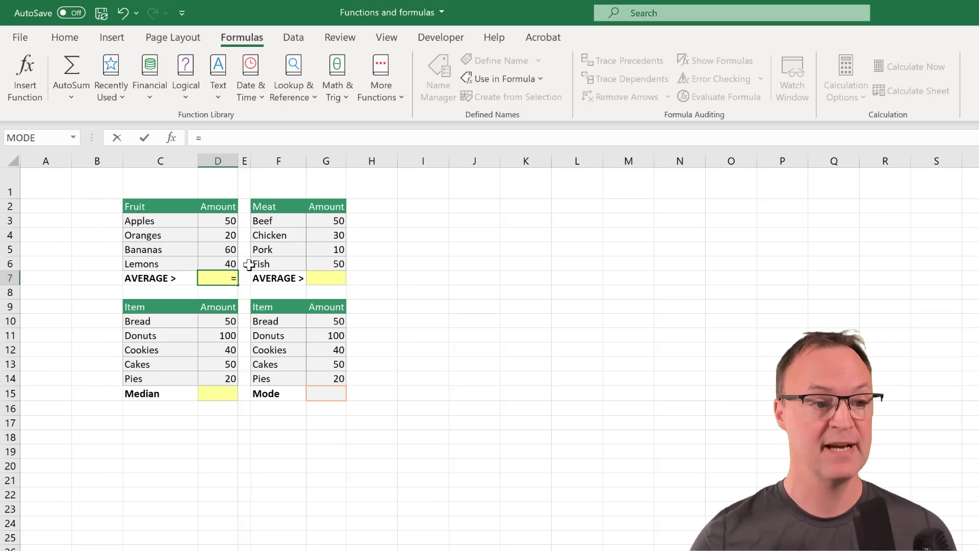
type("A")
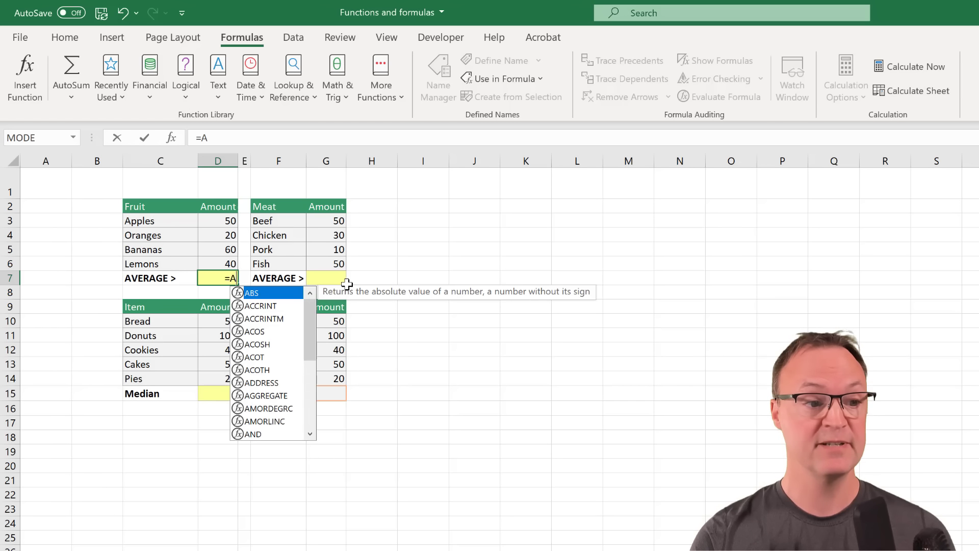
type("VERAGE")
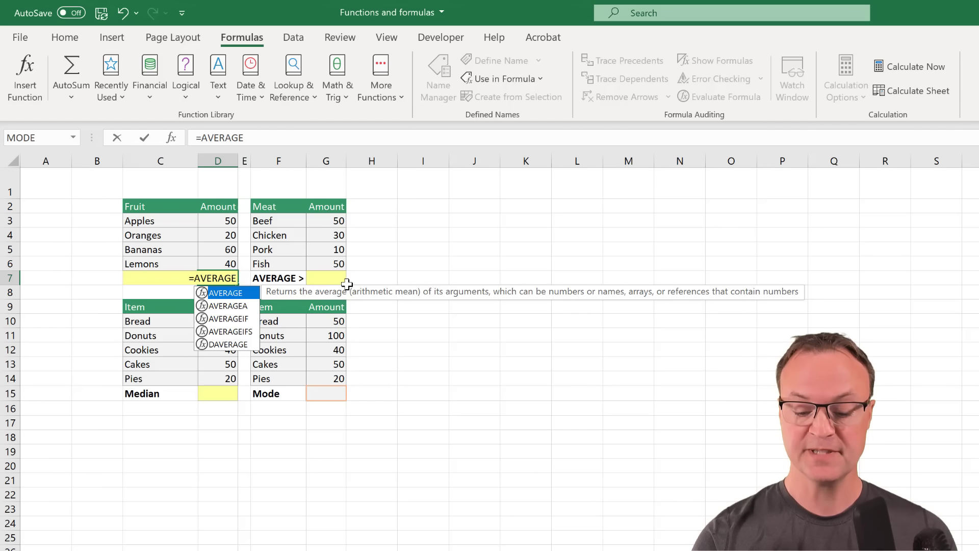
type("(")
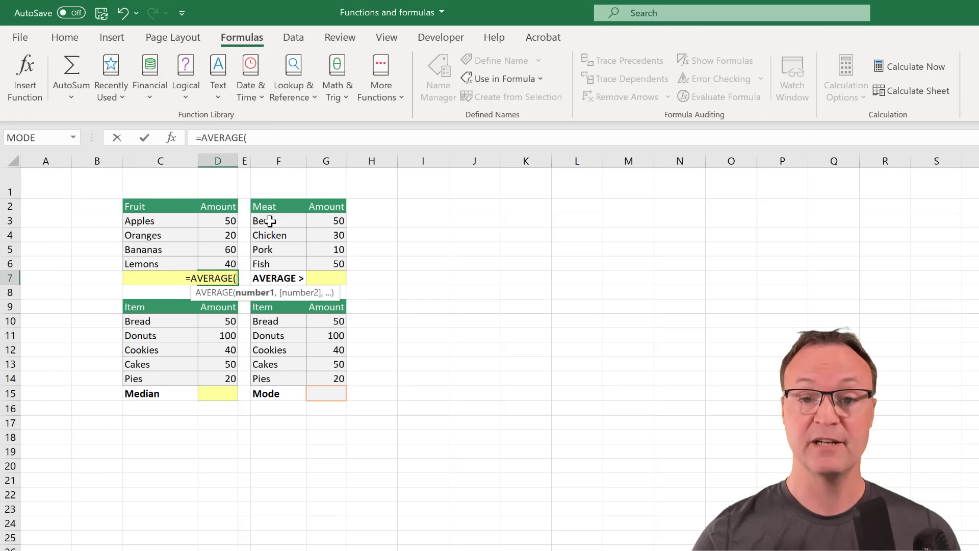
type("D3:")
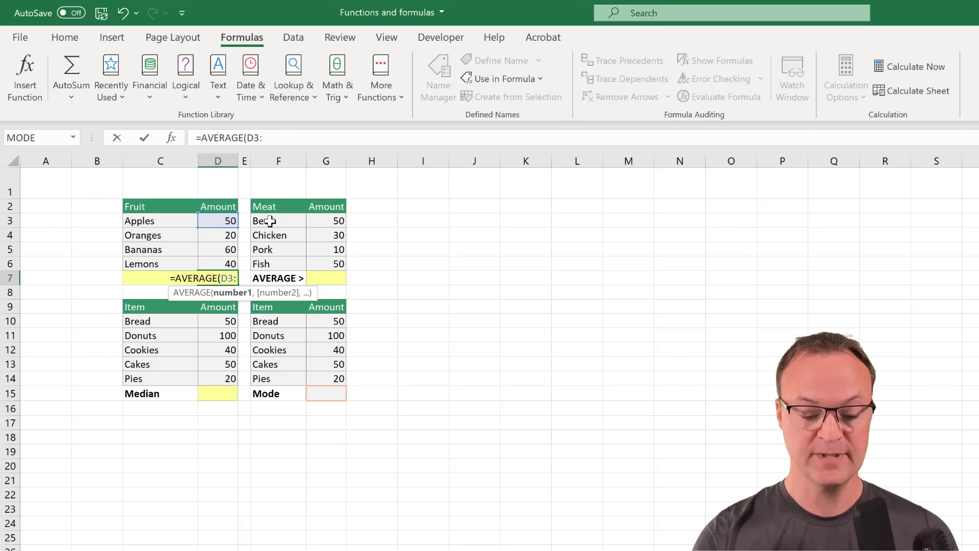
type("D6)")
key("Return")
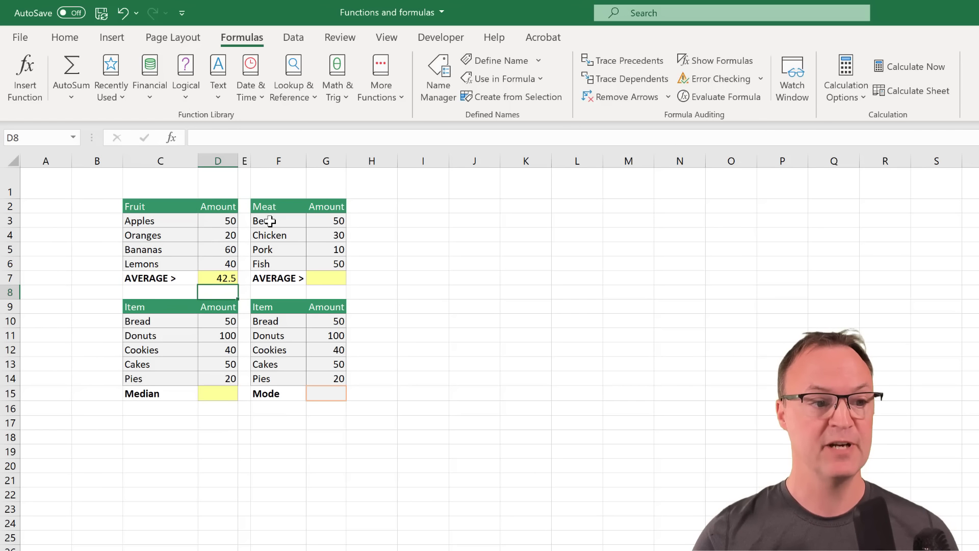
Average the Meat amounts G3:G6 with a manually entered AVERAGE function in that table's AVERAGE cell
left_click(324, 276)
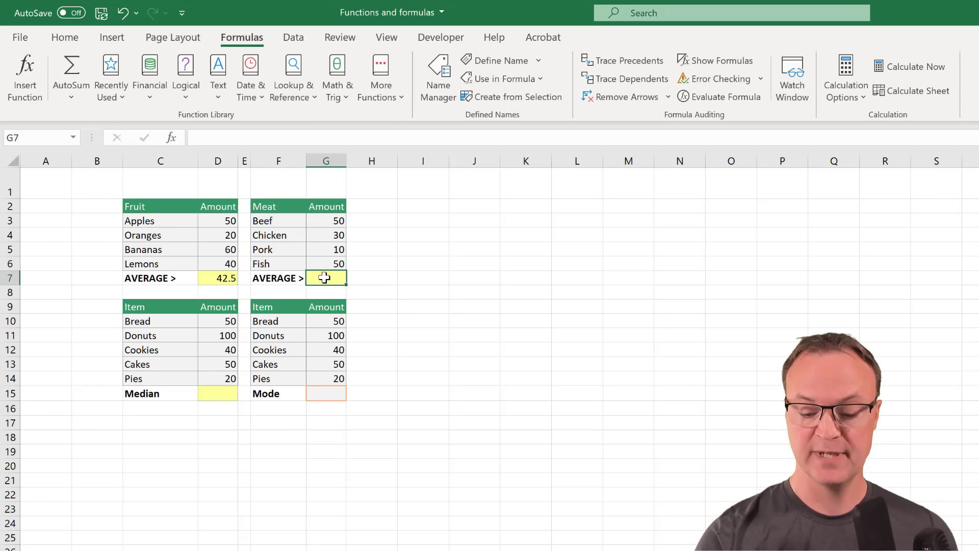
type("=Av")
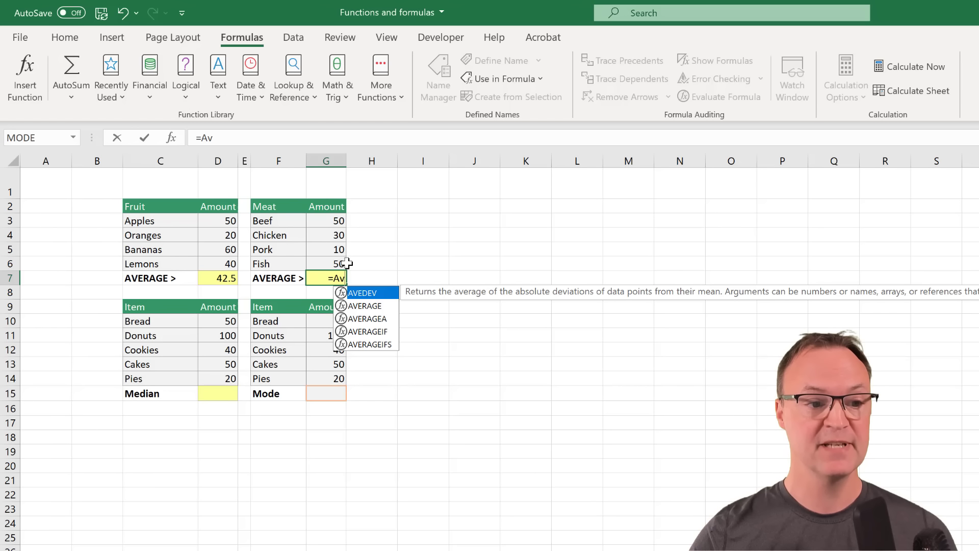
left_click(368, 306)
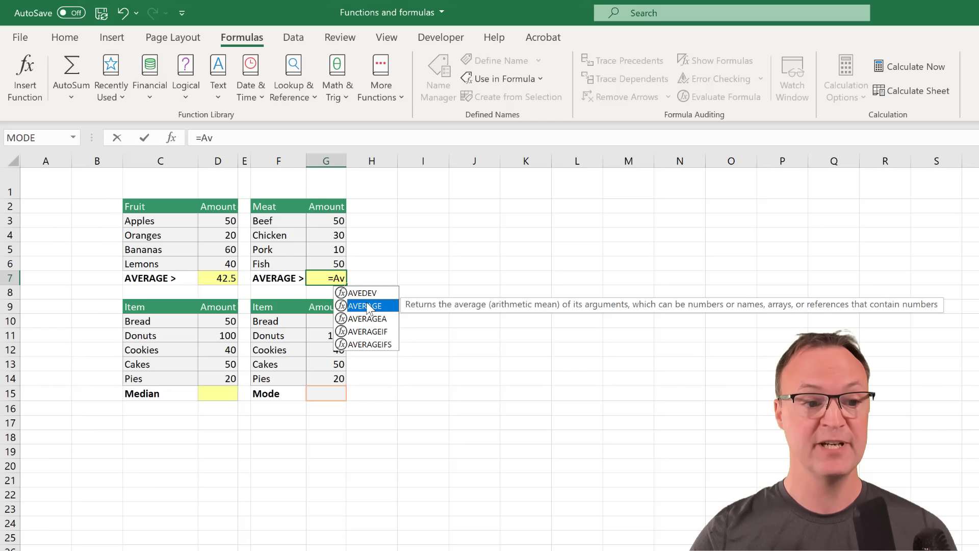
double_click(368, 306)
left_click_drag(338, 223, 338, 259)
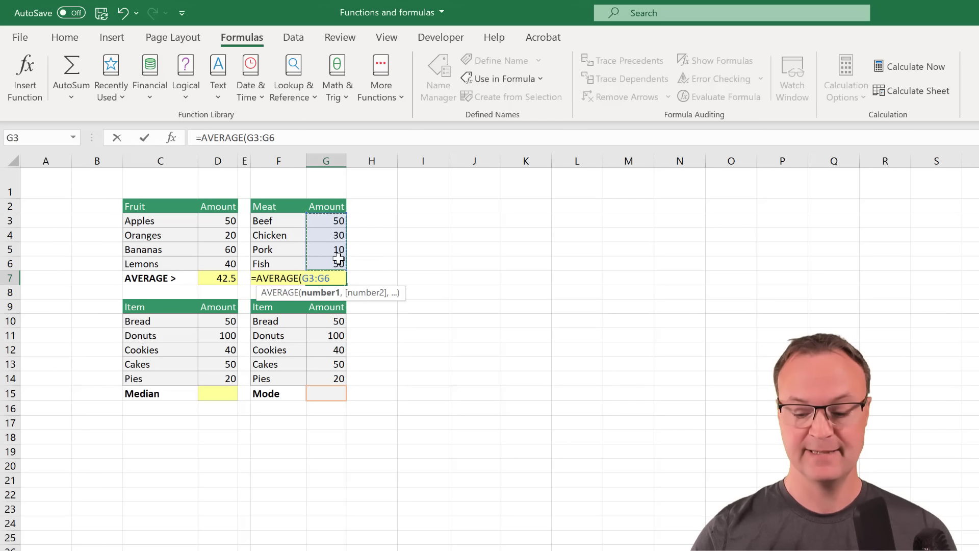
key("Return")
Clear the Meat table's average formula and average G3:G6 in the same cell using AutoSum's Average option
left_click(331, 279)
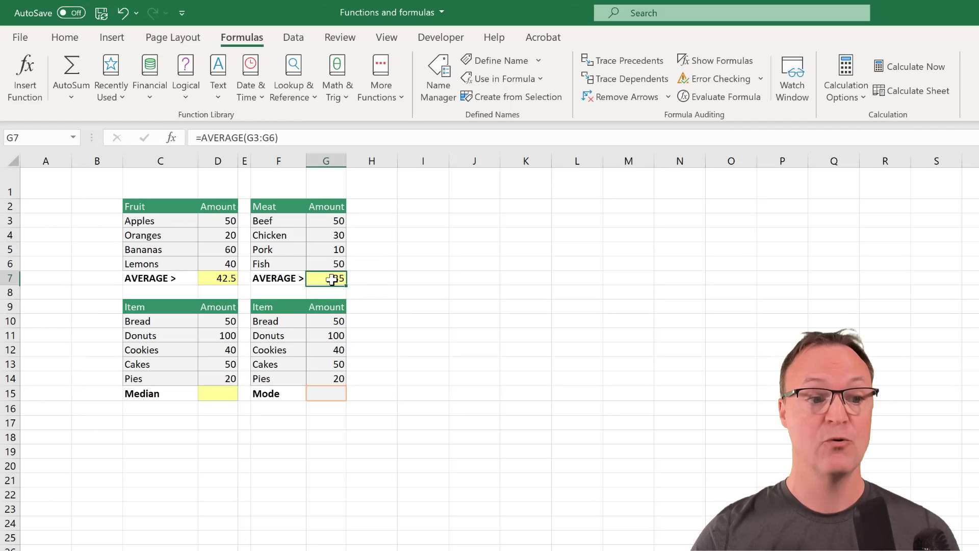
key("Delete")
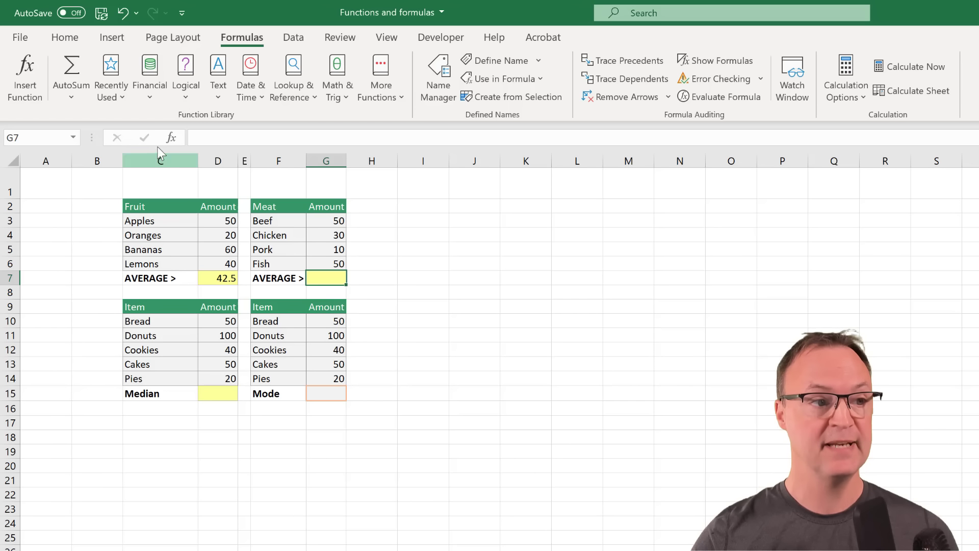
left_click(72, 97)
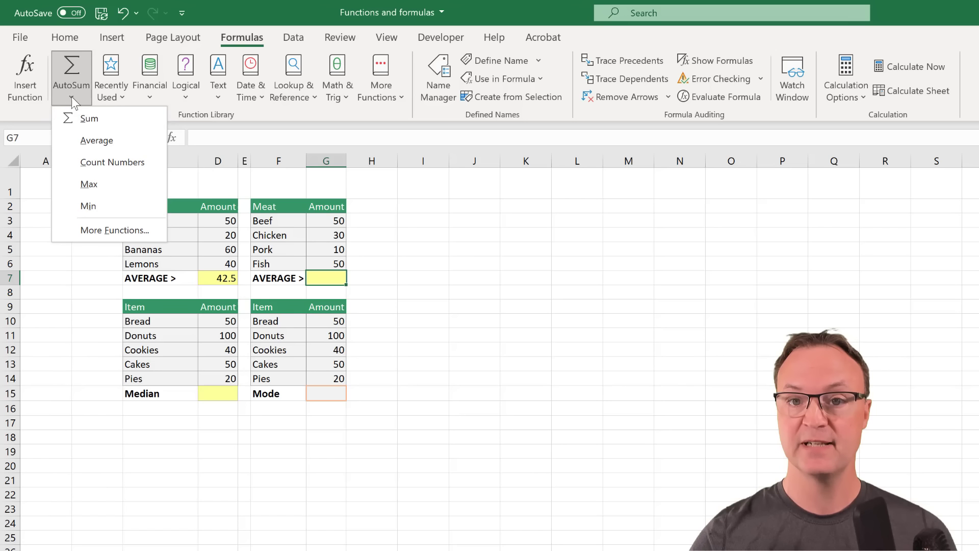
left_click(94, 143)
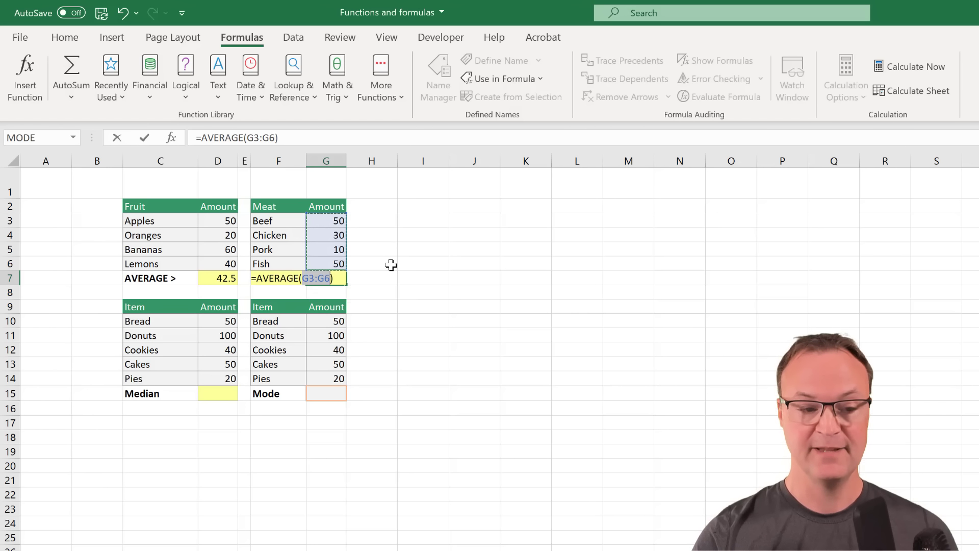
key("Return")
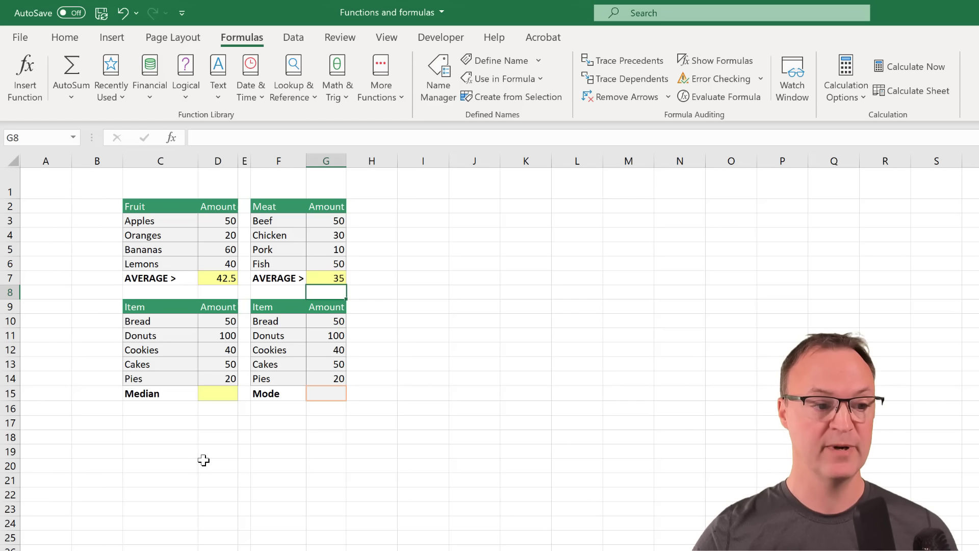
Calculate the median of the amounts D10:D14 with the MEDIAN function in the Median cell D15
left_click(219, 397)
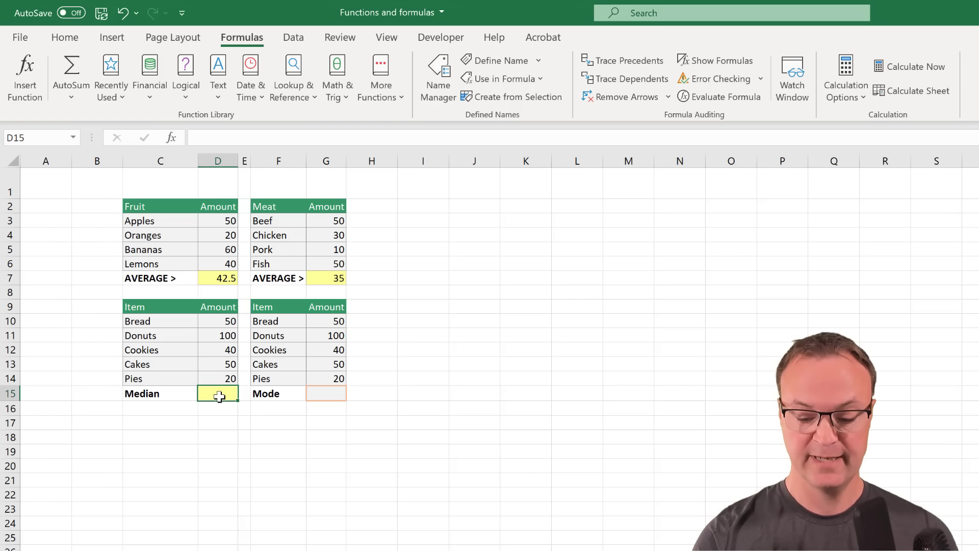
type("=")
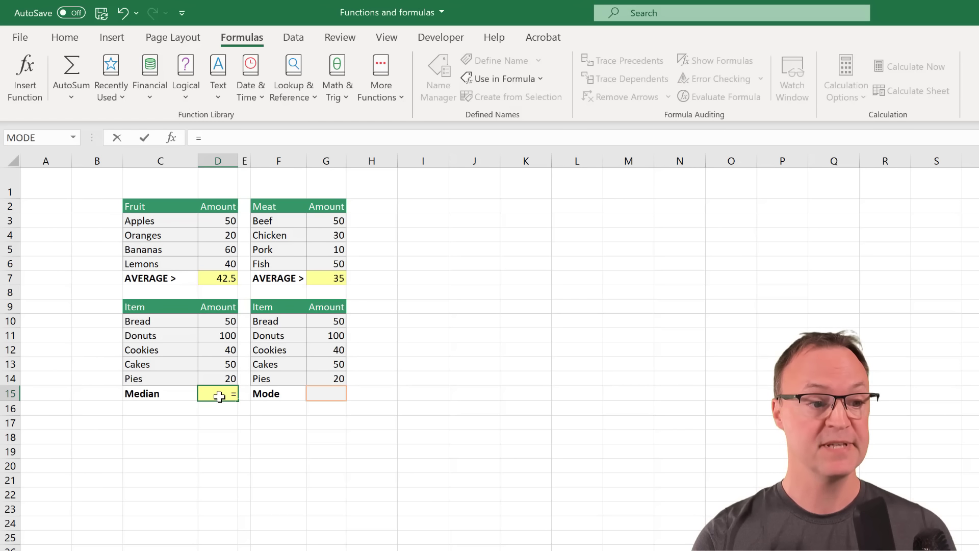
type("med")
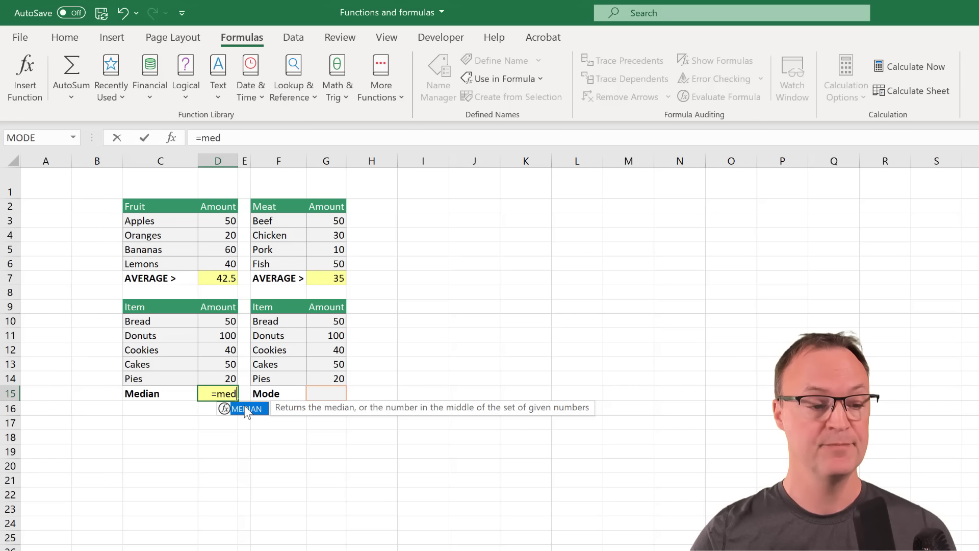
double_click(246, 411)
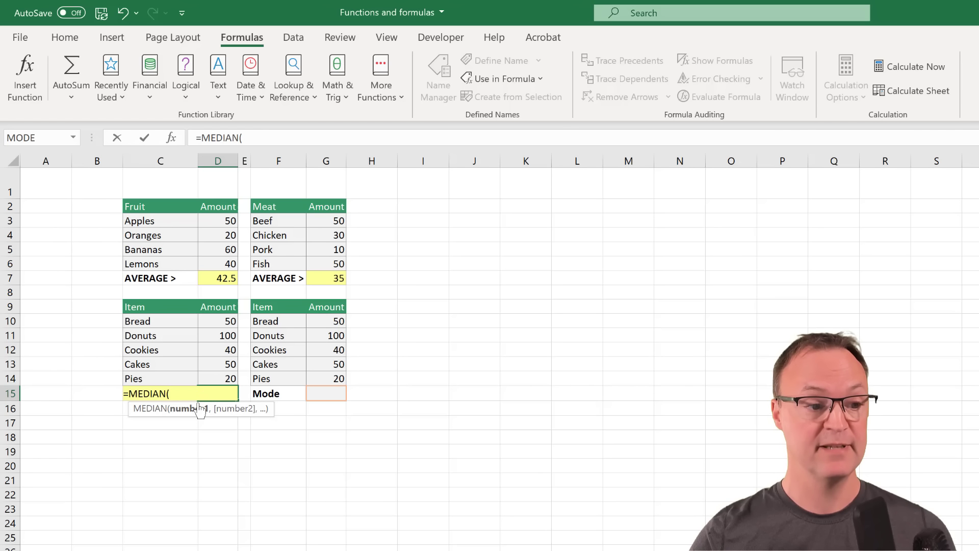
left_click_drag(224, 319, 221, 376)
key("Return")
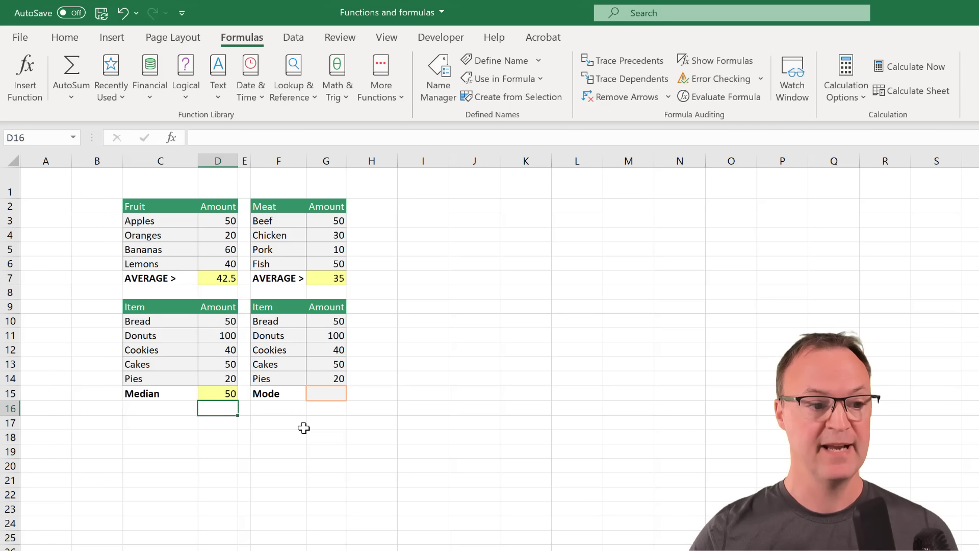
Enter =MODE.SNGL(G10:G14) in the Mode cell G15 to find the most frequent amount
left_click(327, 393)
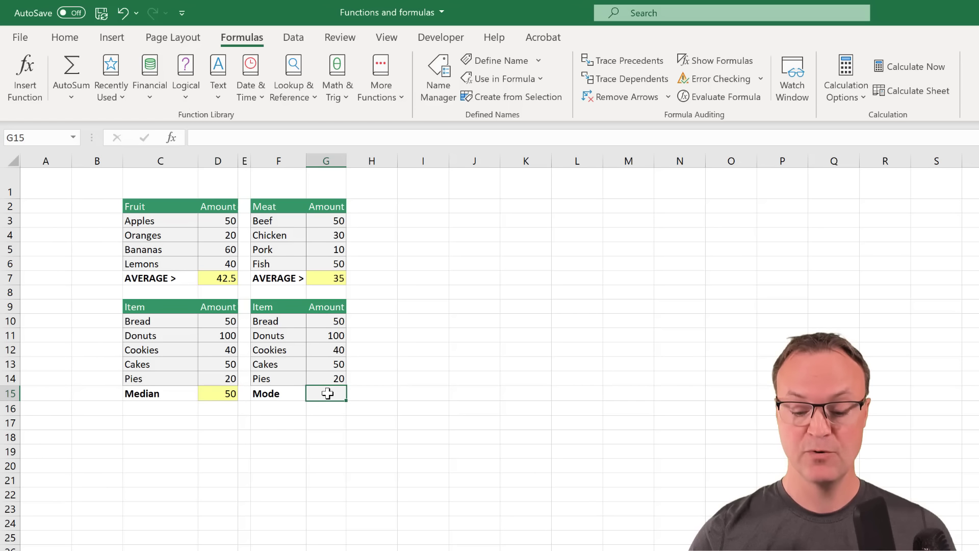
type("=mod")
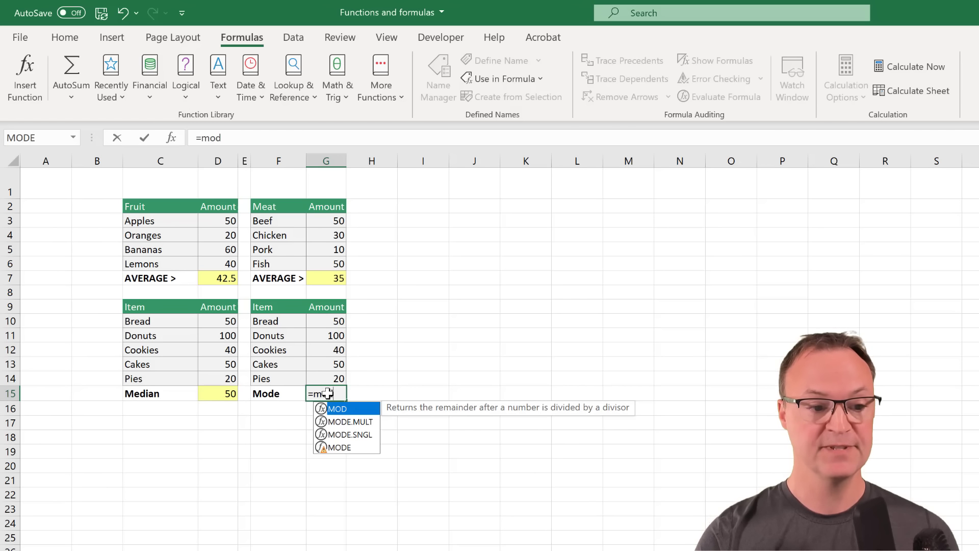
type("e")
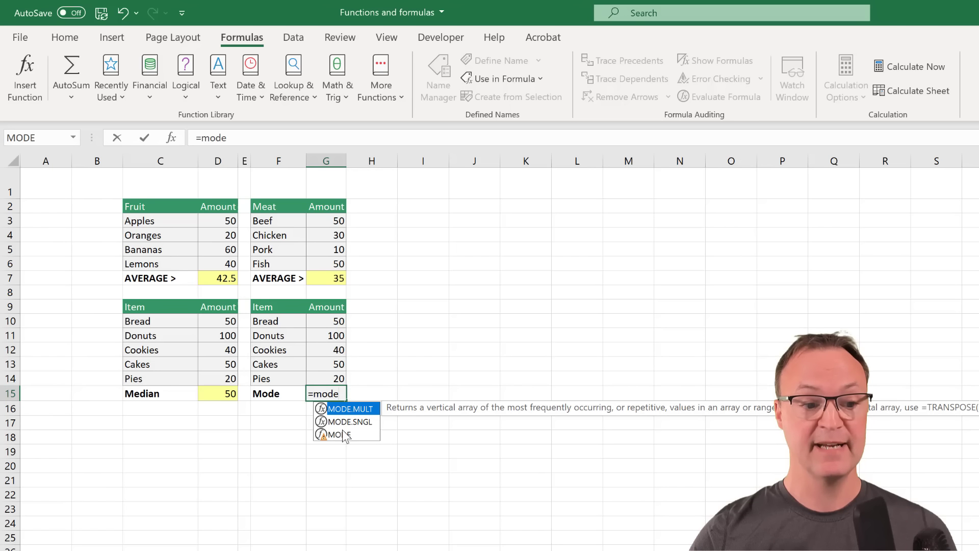
left_click(346, 435)
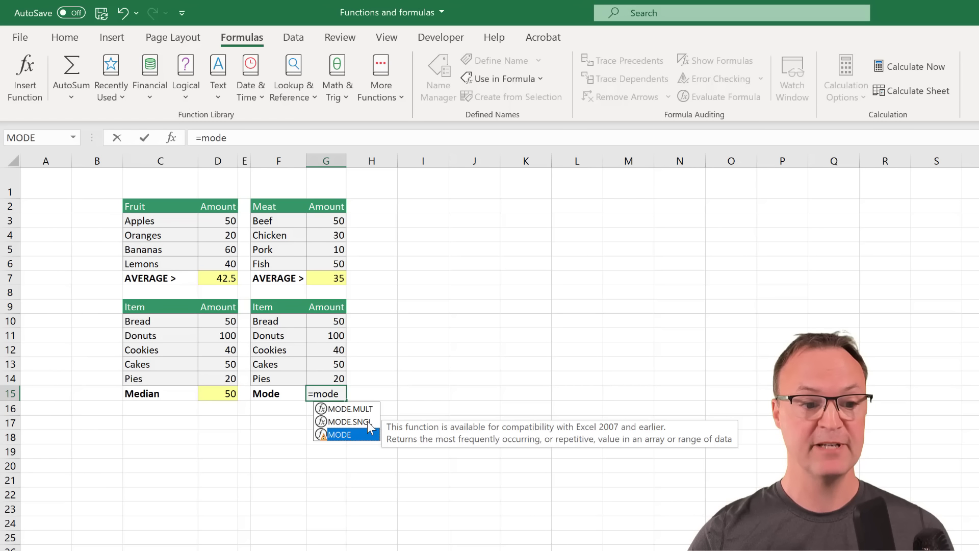
left_click(367, 421)
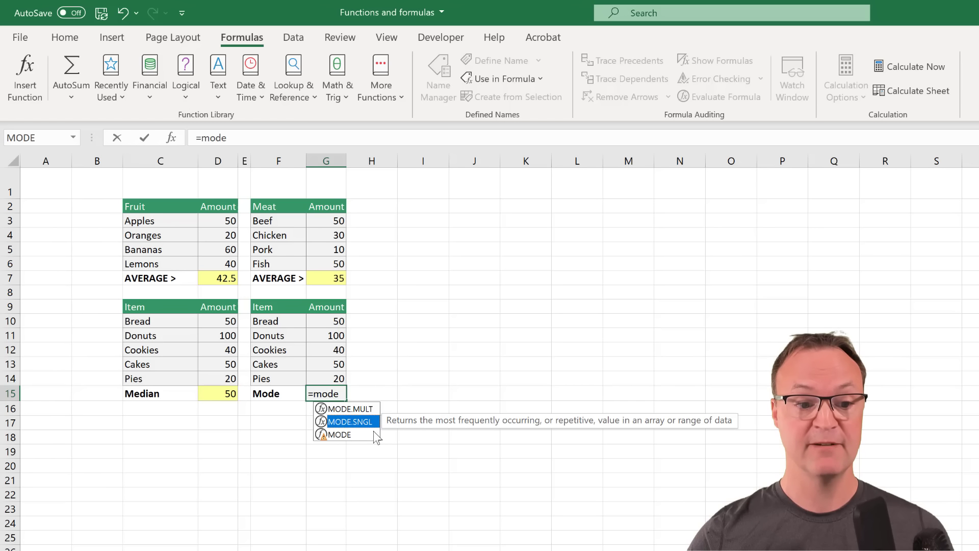
double_click(363, 421)
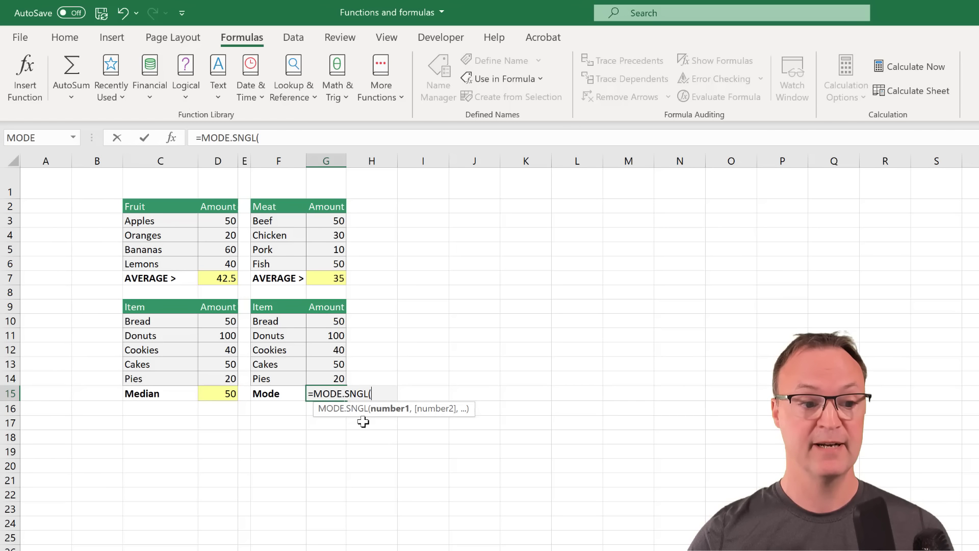
left_click(332, 321)
left_click_drag(334, 342, 337, 376)
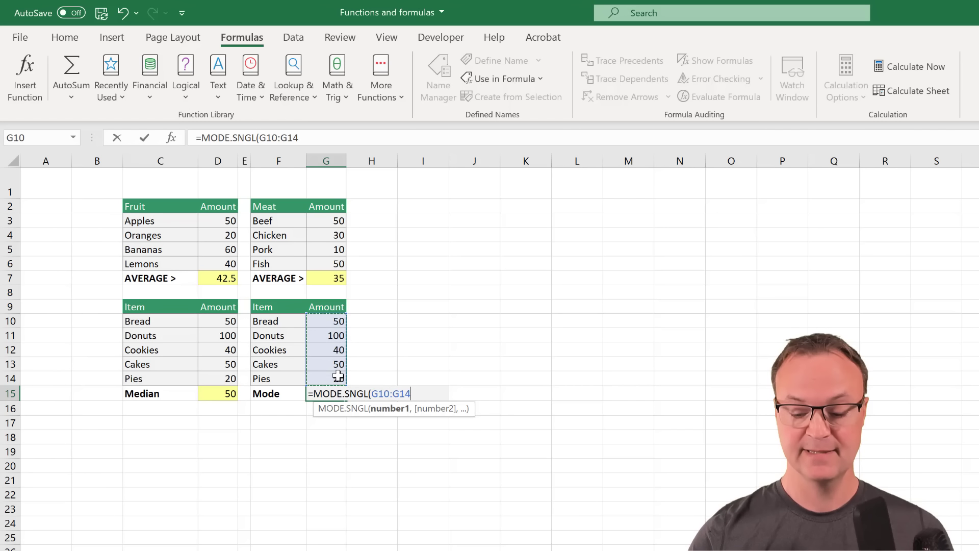
type(")")
key("Return")
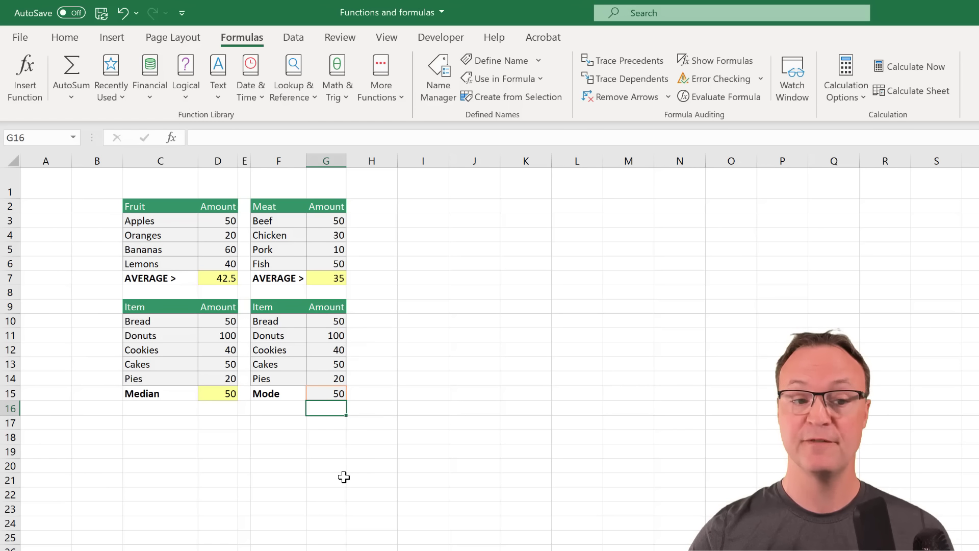
left_click(242, 421)
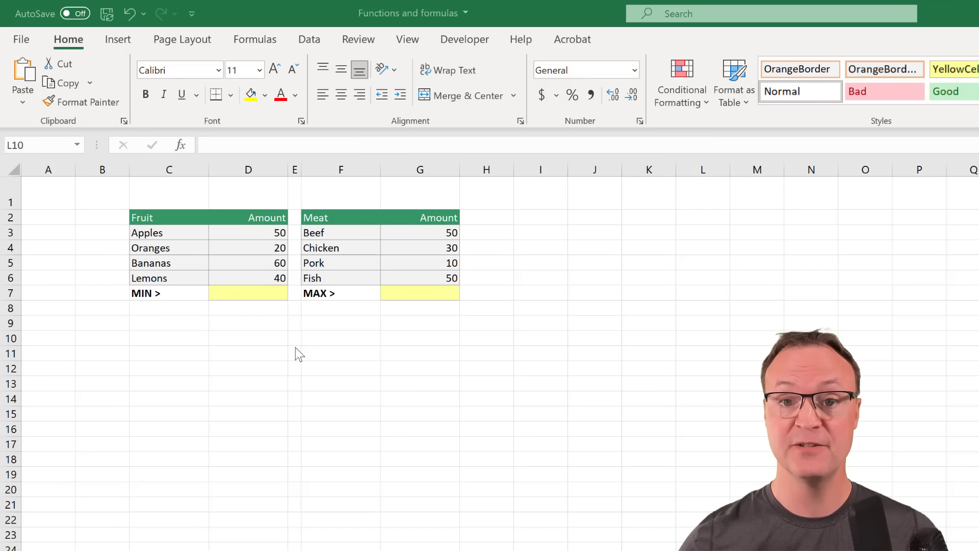
Find the smallest Fruit amount in D3:D6 using AutoSum's Min option in the MIN cell D7
left_click(251, 294)
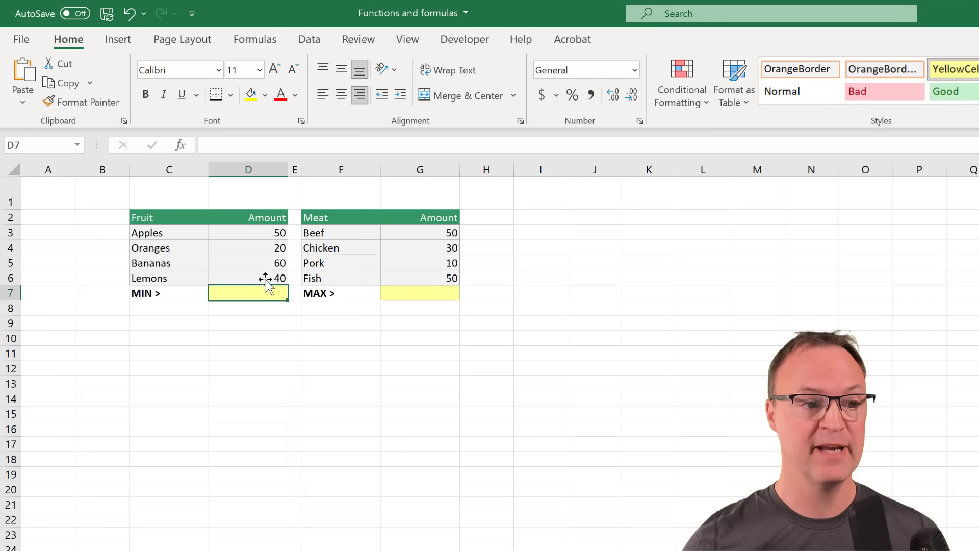
left_click(255, 41)
left_click(75, 104)
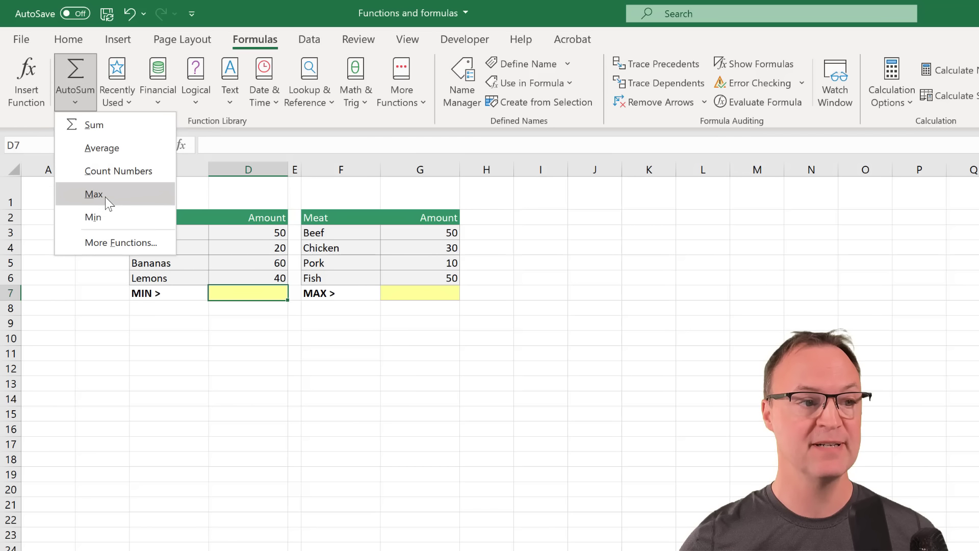
left_click(94, 218)
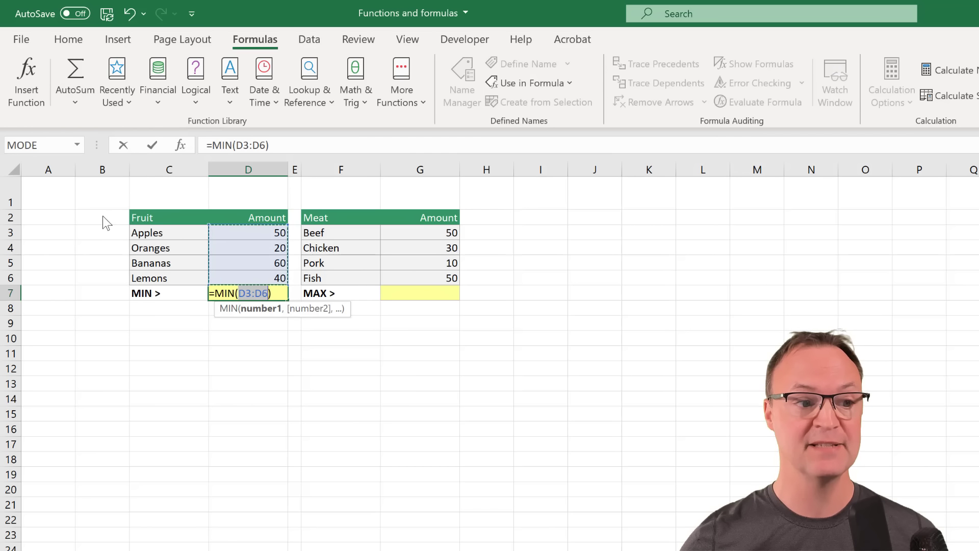
key("Return")
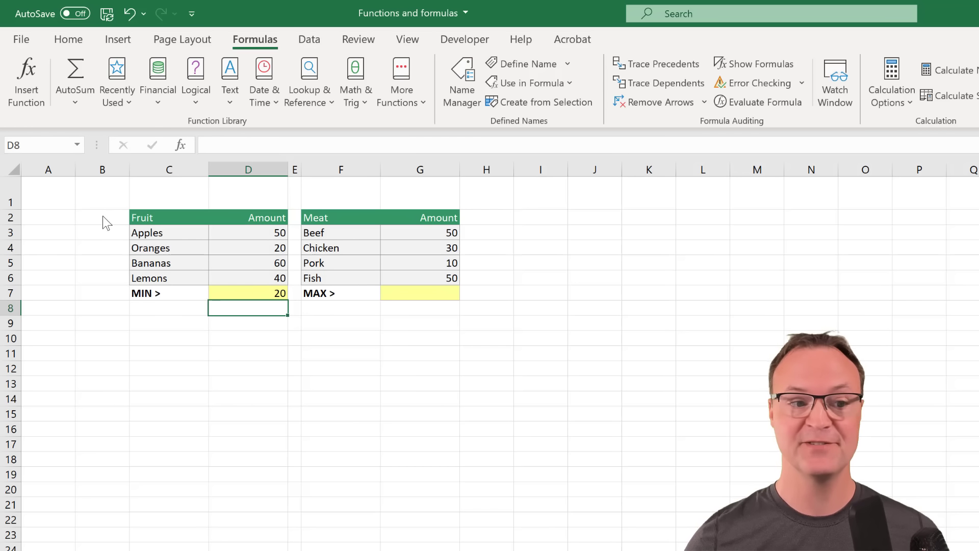
Find the largest Meat amount in G3:G6 using AutoSum's Max option in the MAX cell G7
left_click(438, 292)
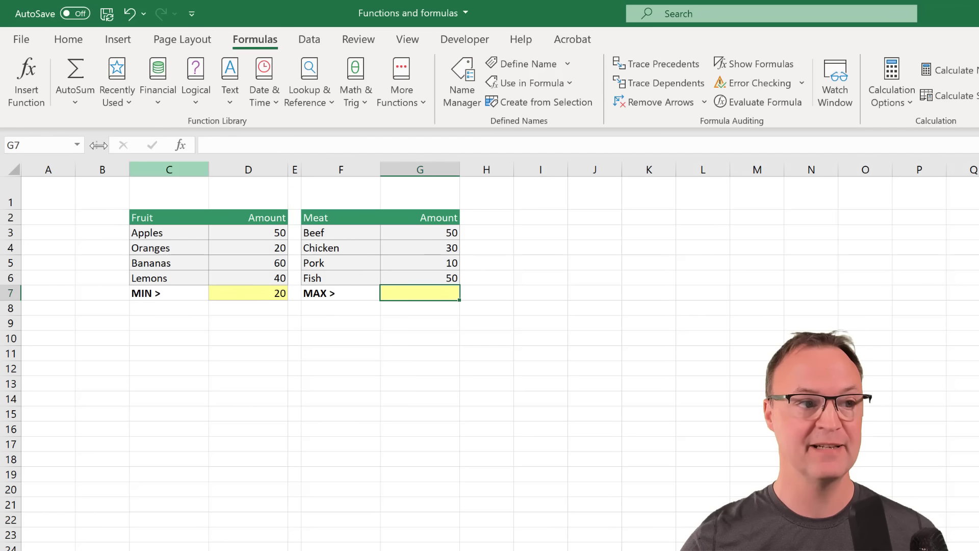
left_click(84, 102)
left_click(101, 195)
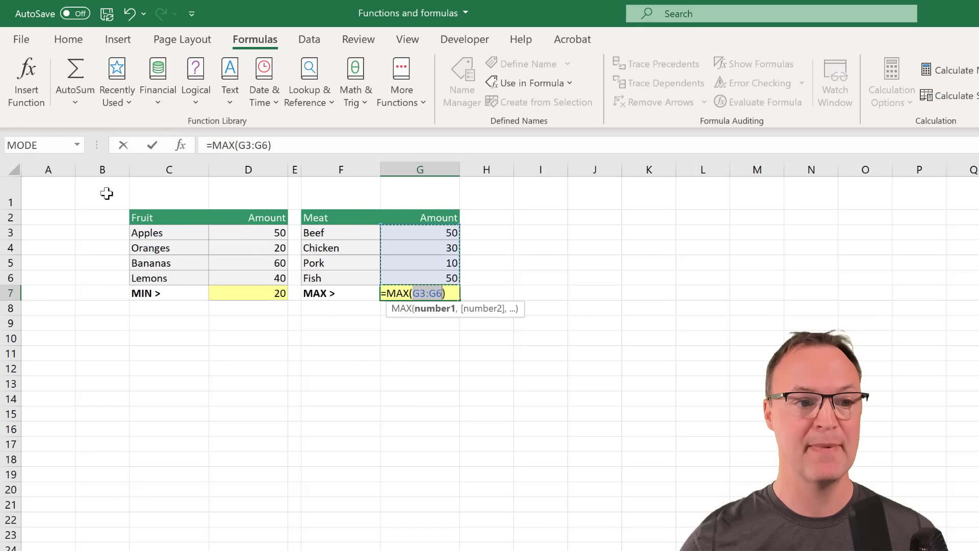
key("Return")
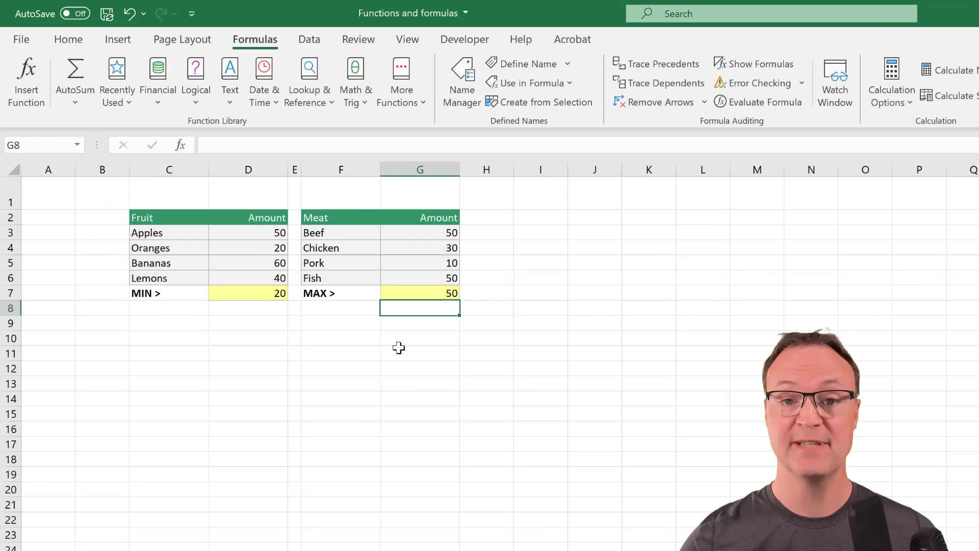
Search AutoSum's additional functions for "count" and close the search without inserting a function
left_click(81, 104)
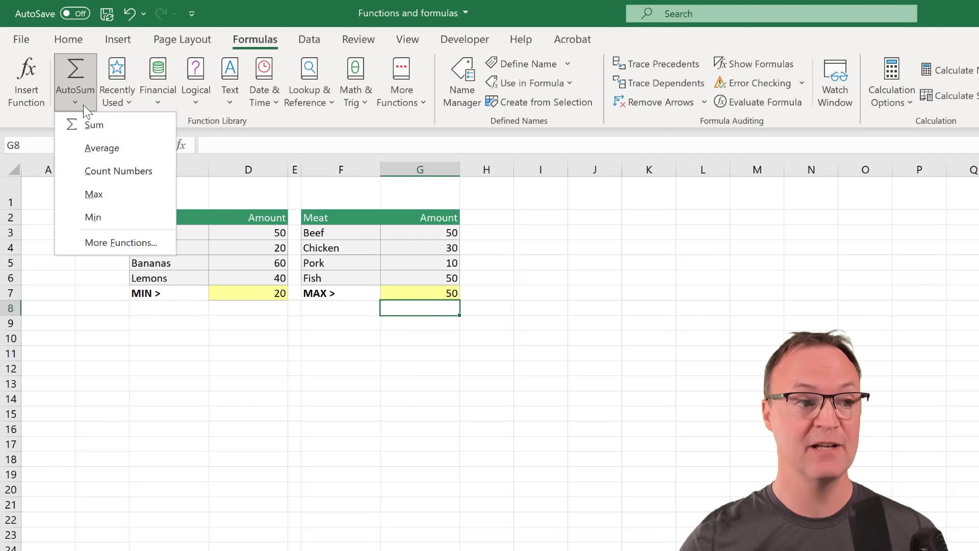
left_click(107, 247)
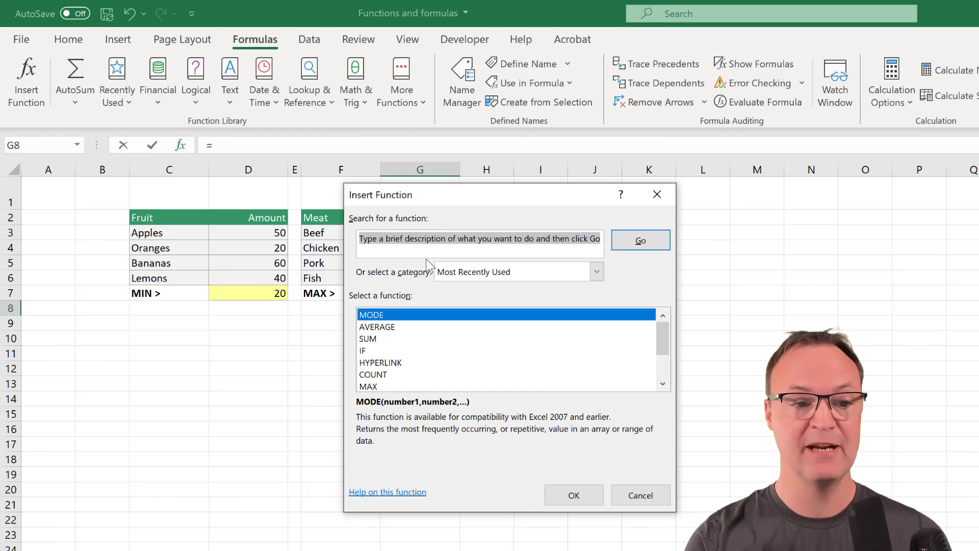
type("count")
key("Return")
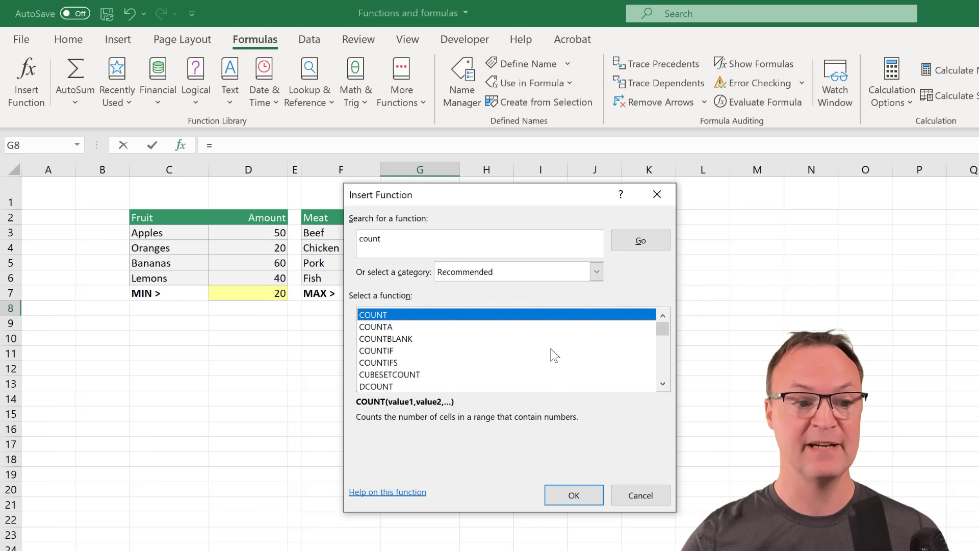
left_click(647, 497)
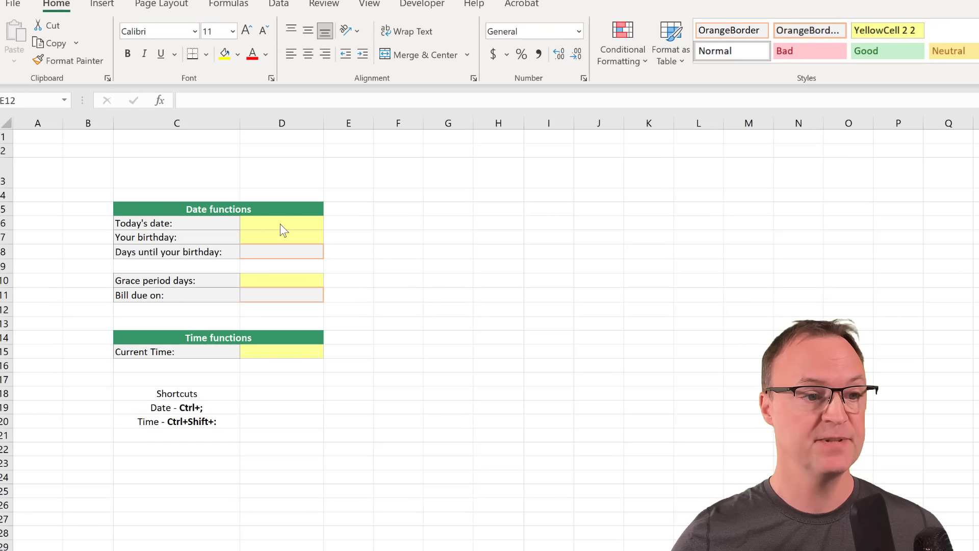
Enter "april 18" in the Today's date cell D6 of the Date functions table
left_click(279, 223)
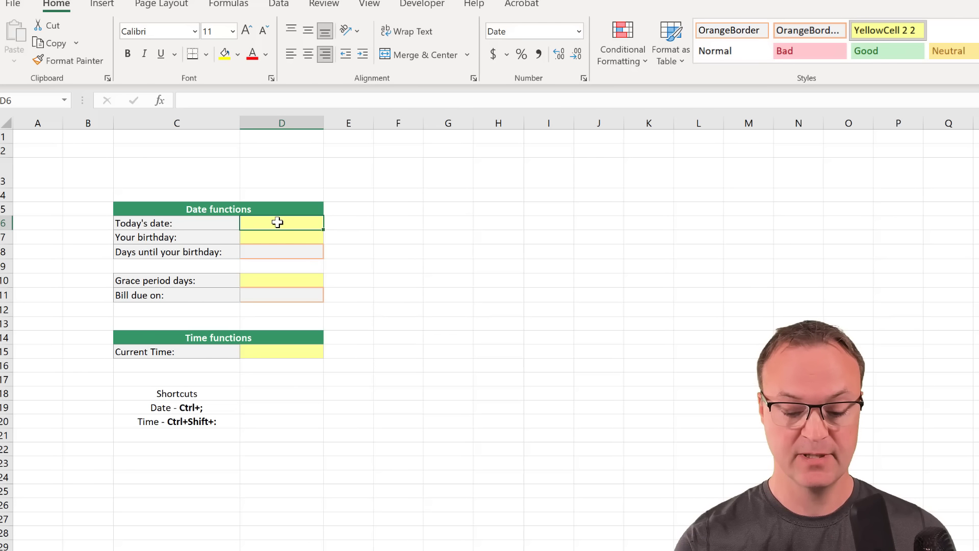
type("april 18")
key("ctrl+Return")
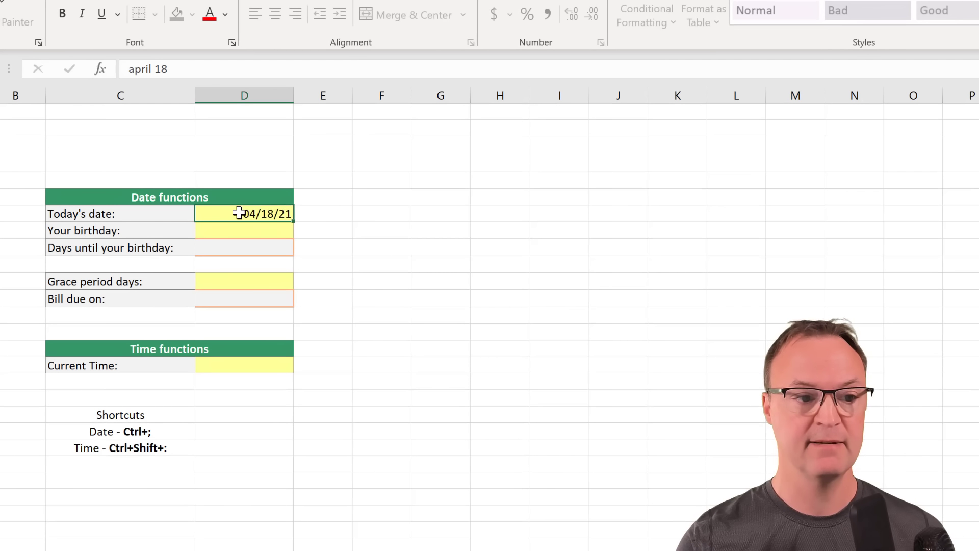
key("Return")
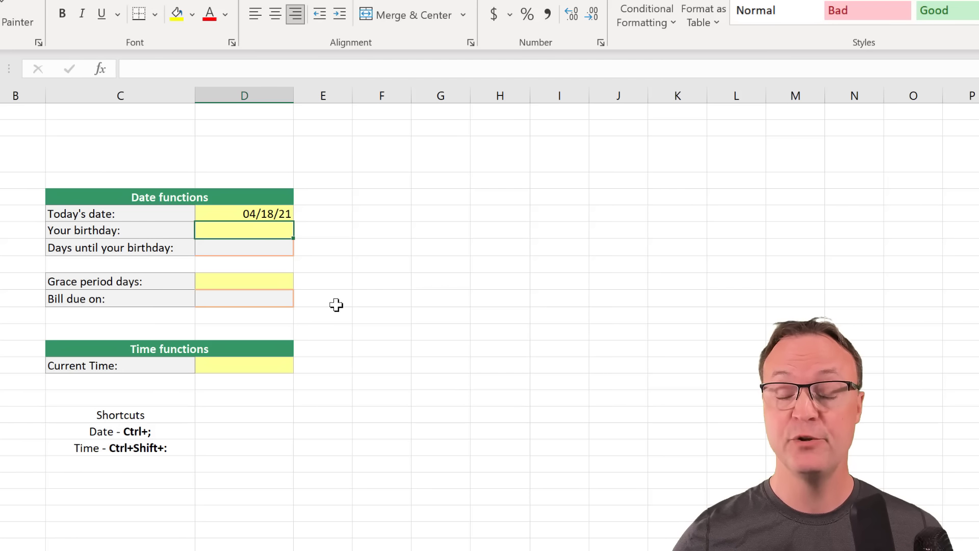
Review the date display types in the Format Cells dialog for the Today's date cell and close it
right_click(242, 214)
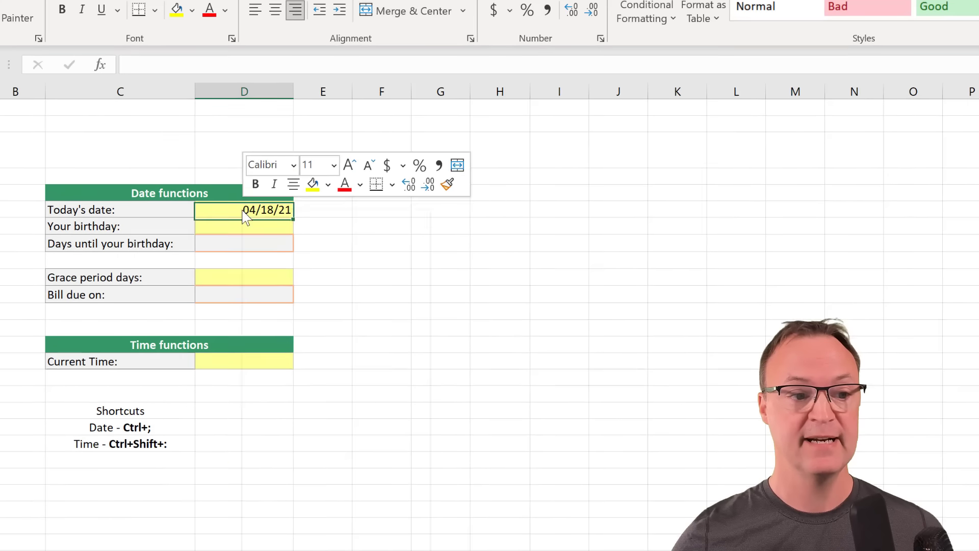
left_click(307, 508)
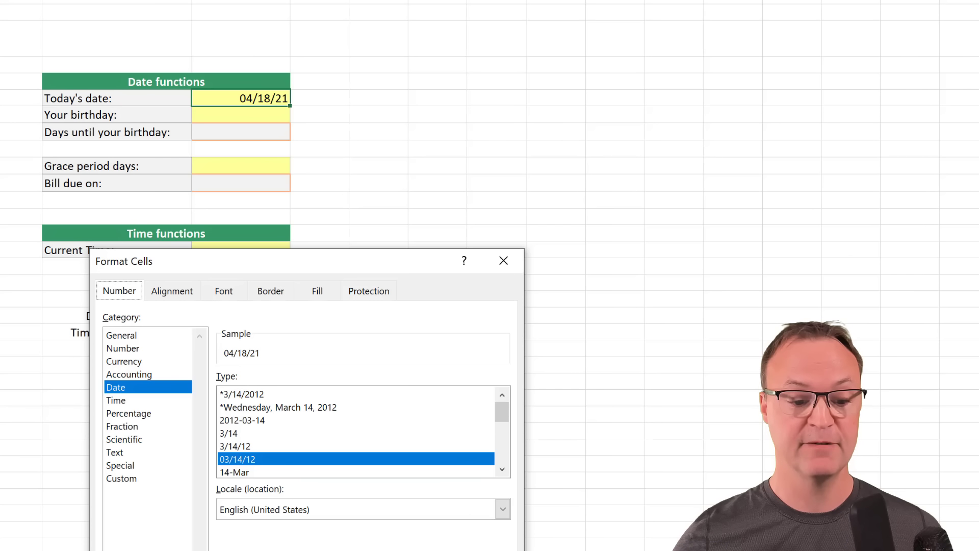
left_click(430, 550)
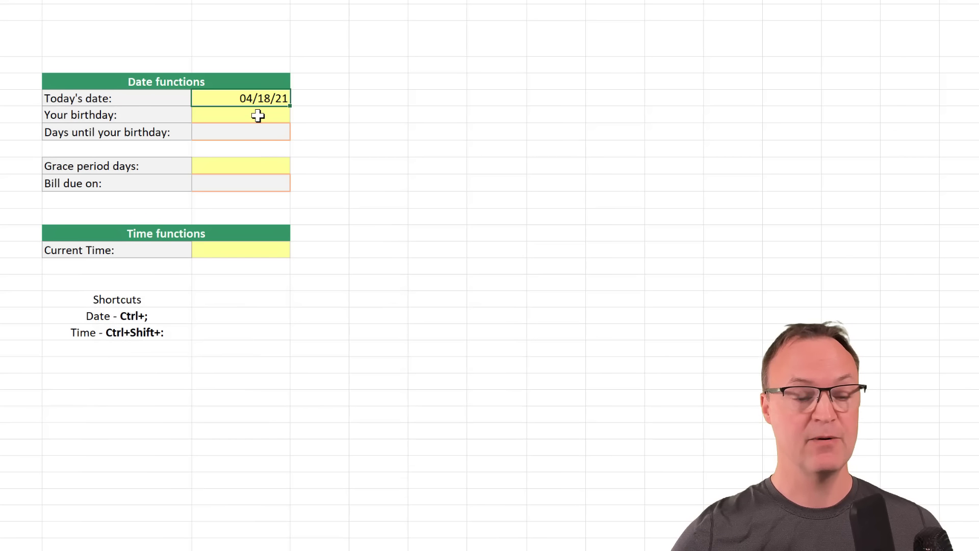
Replace the typed date in the Today's date cell D6 with the formula =TODAY()
key("Delete")
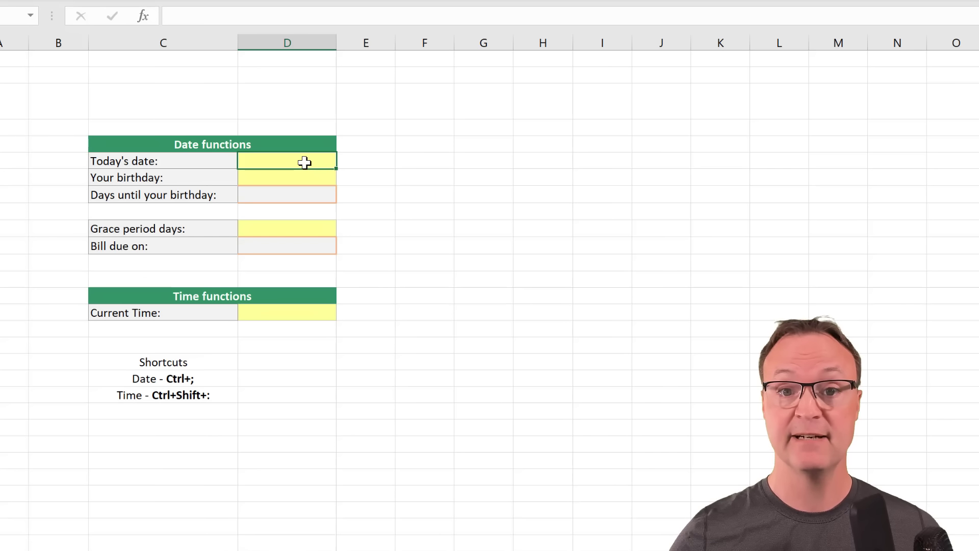
type("=")
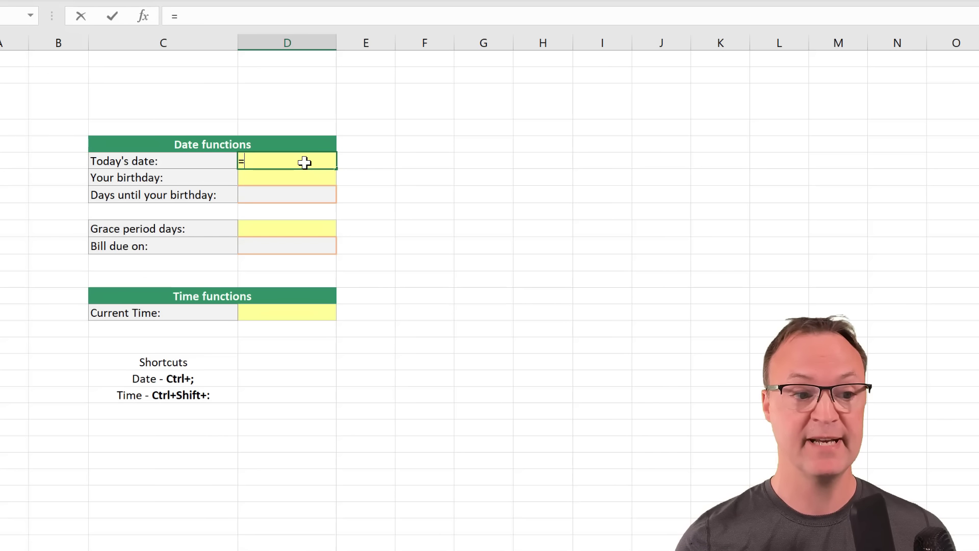
type("today")
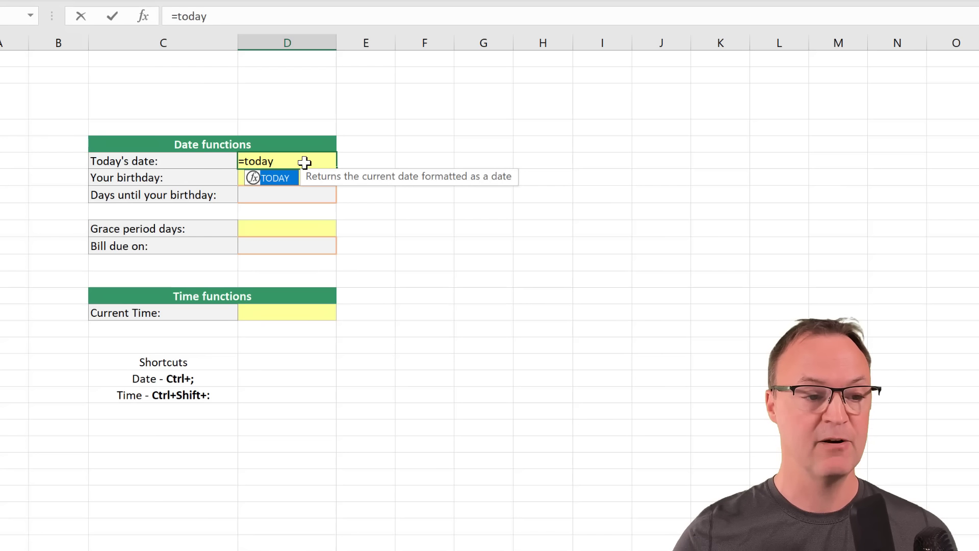
double_click(279, 179)
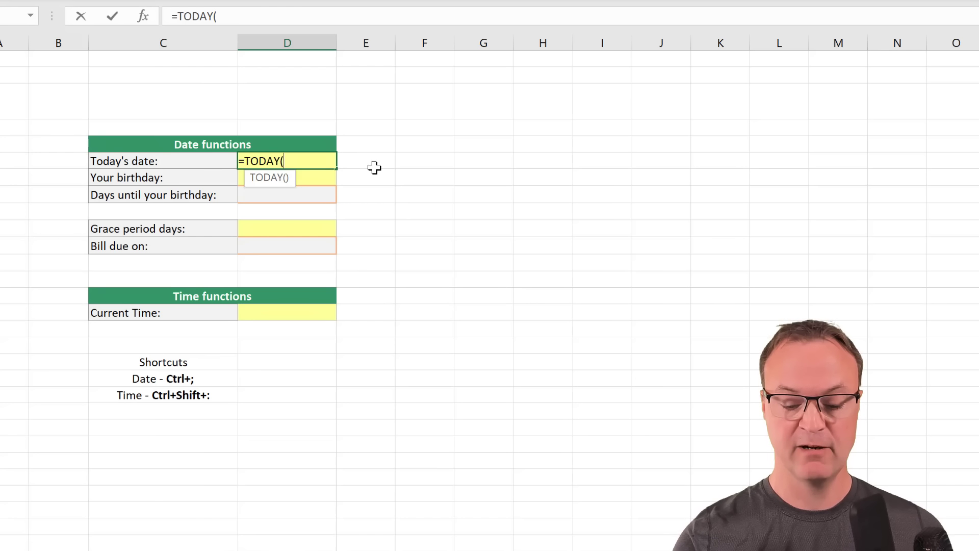
type(")")
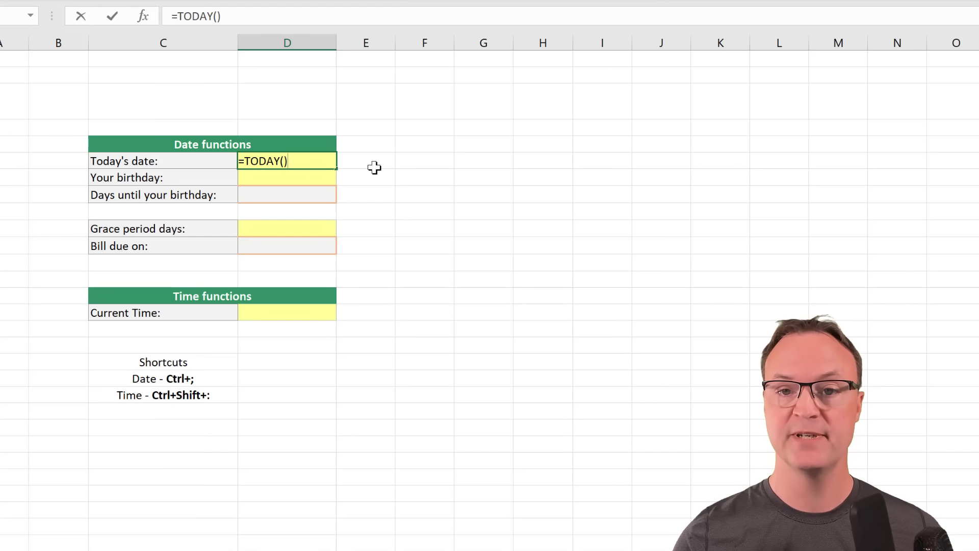
key("Return")
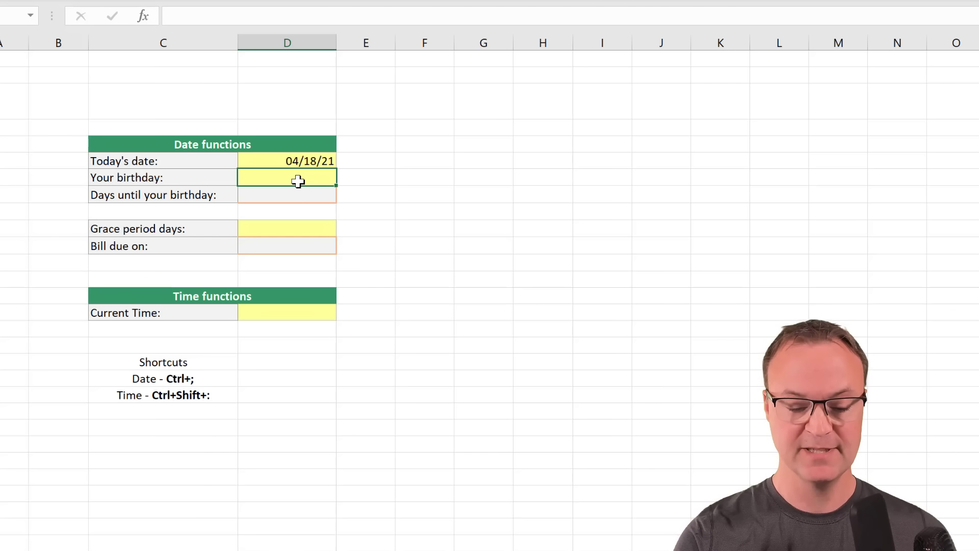
Enter the birthday date in D7 and calculate the days until the birthday in D8 with =D7-D6
type("nov 17")
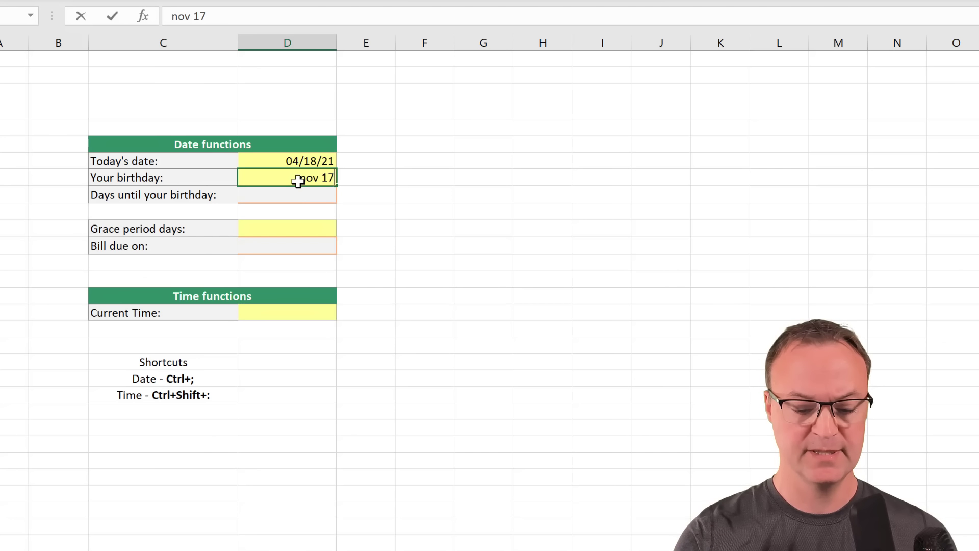
key("Return")
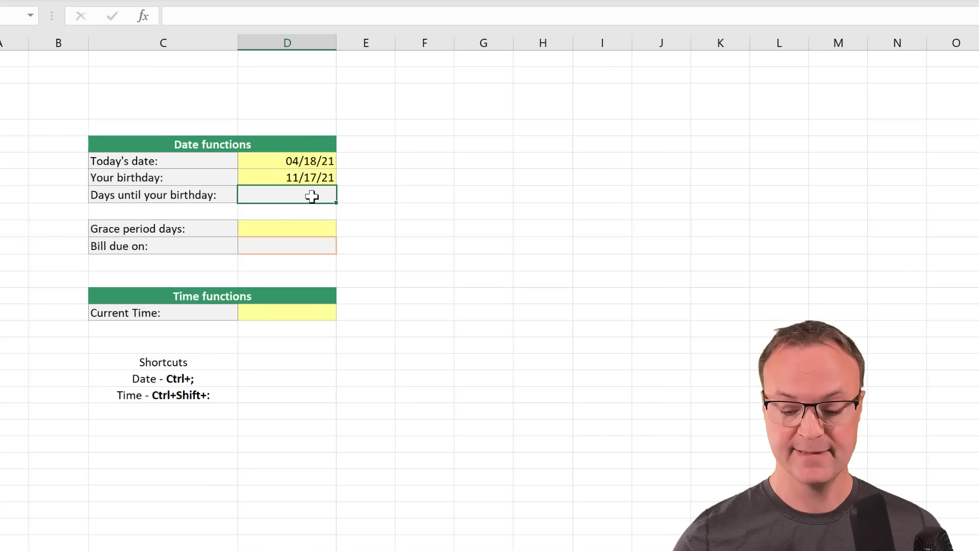
type("=")
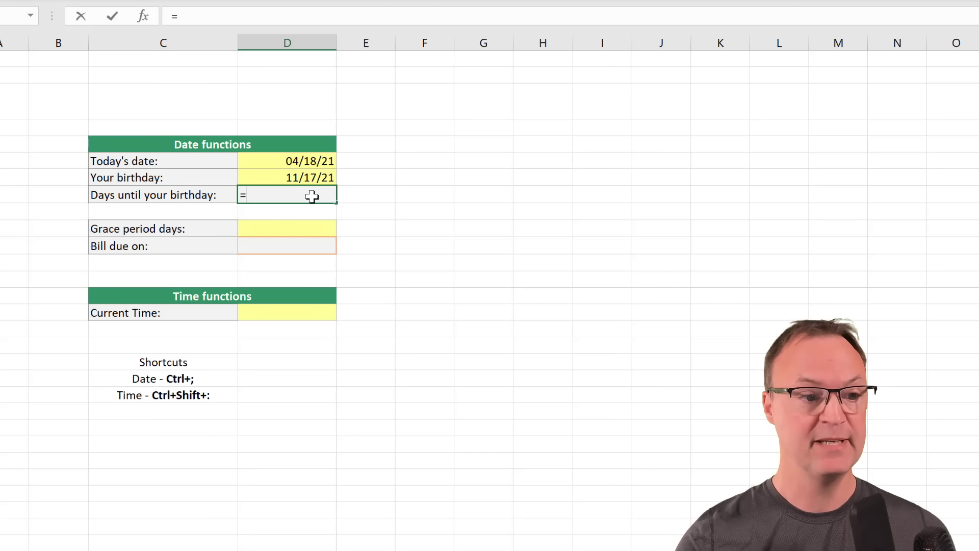
left_click(310, 177)
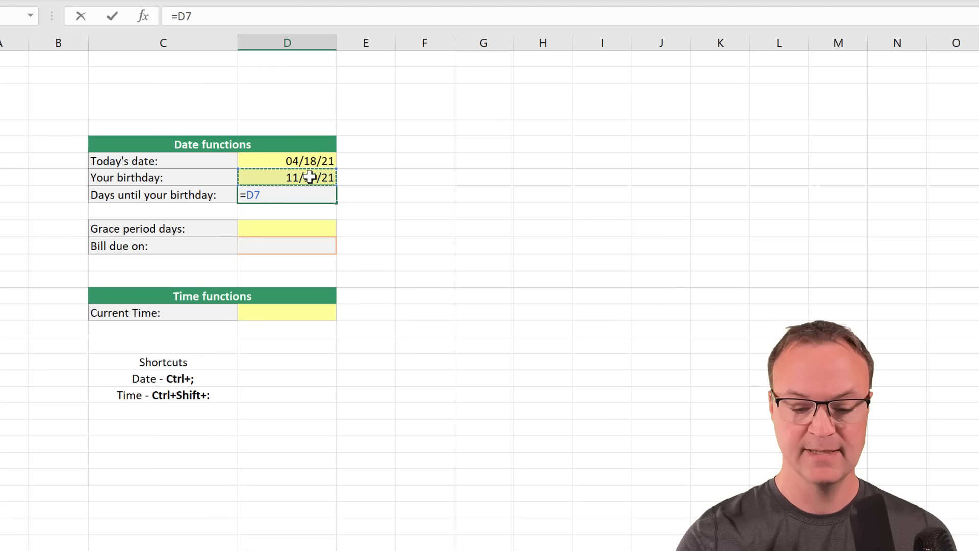
type("-")
left_click(311, 162)
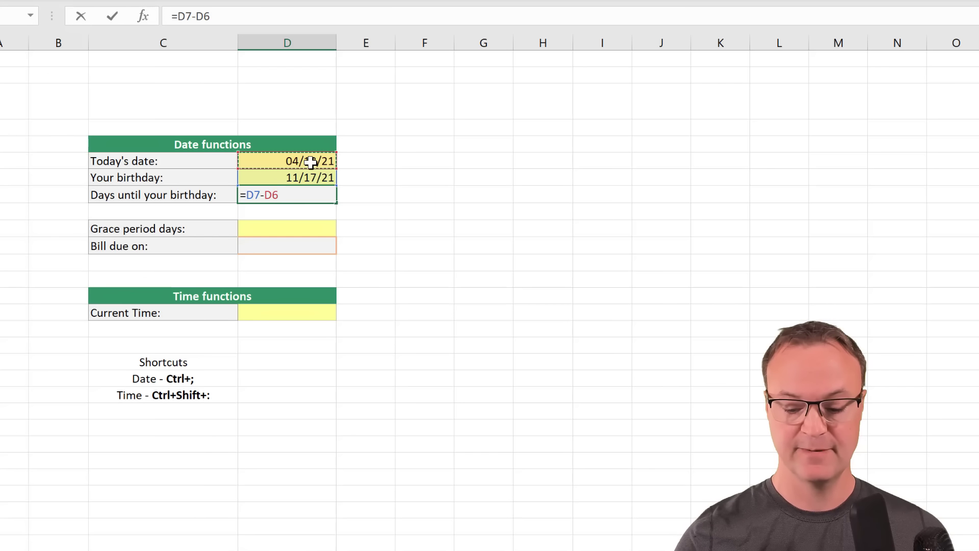
key("Return")
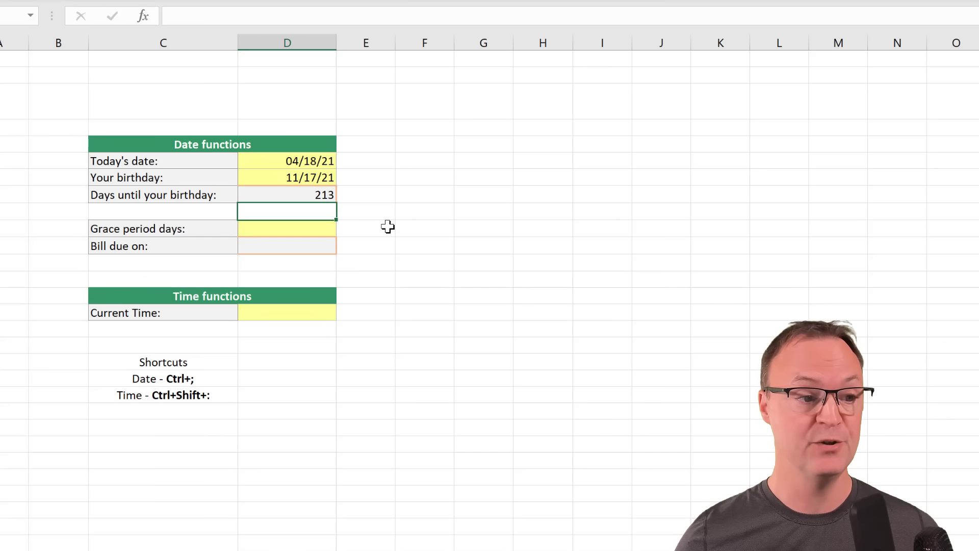
Calculate the Bill due on date in D11 with =D6+D10 and set the Grace period days in D10 to 20
left_click(295, 249)
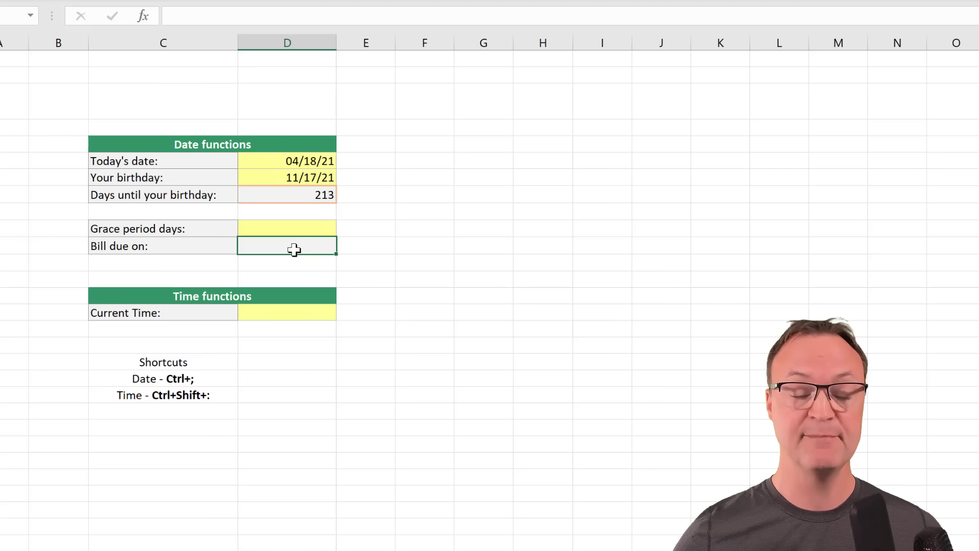
type("=")
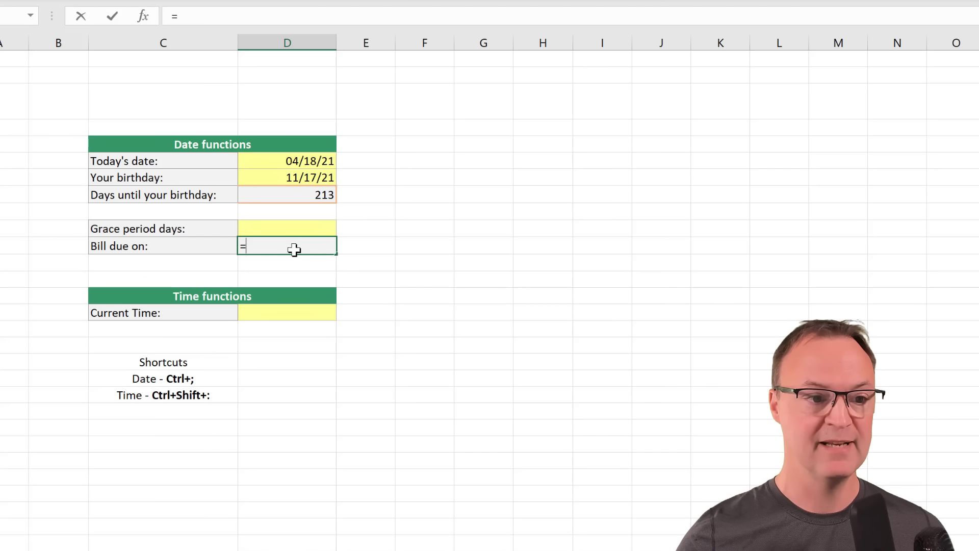
left_click(303, 161)
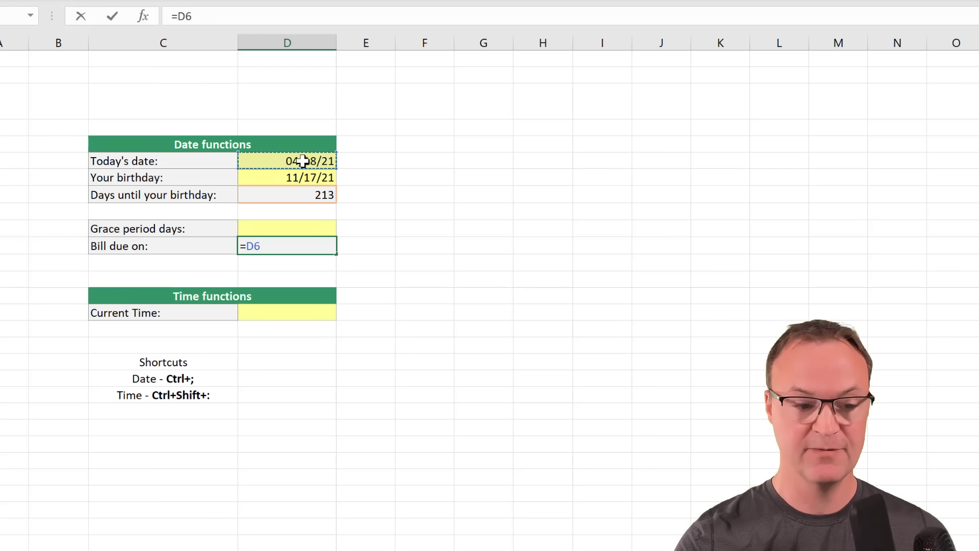
type("+")
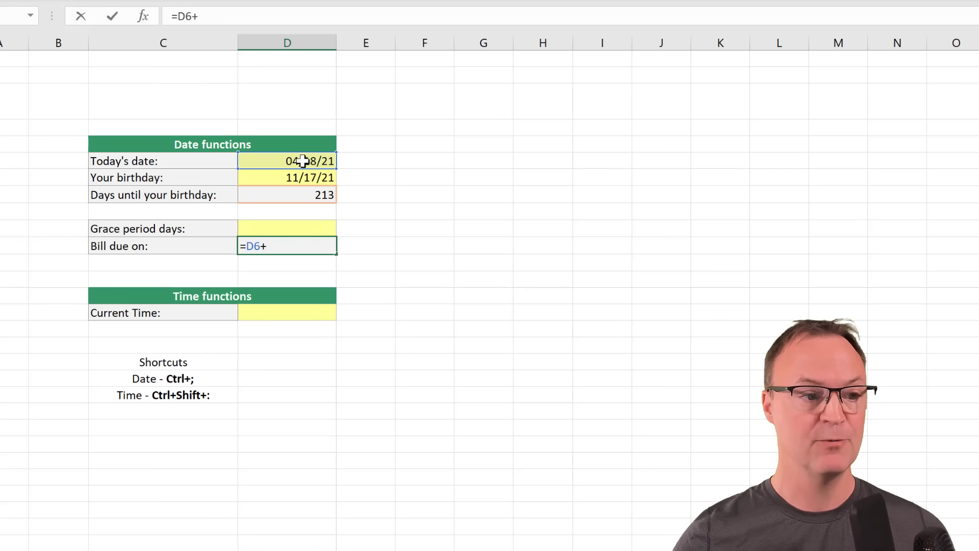
left_click(283, 227)
key("Return")
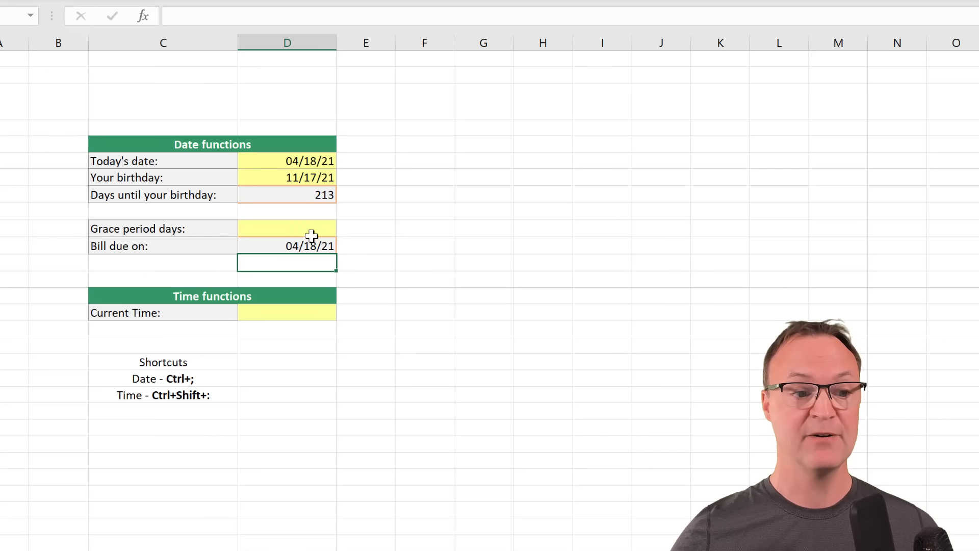
left_click(303, 229)
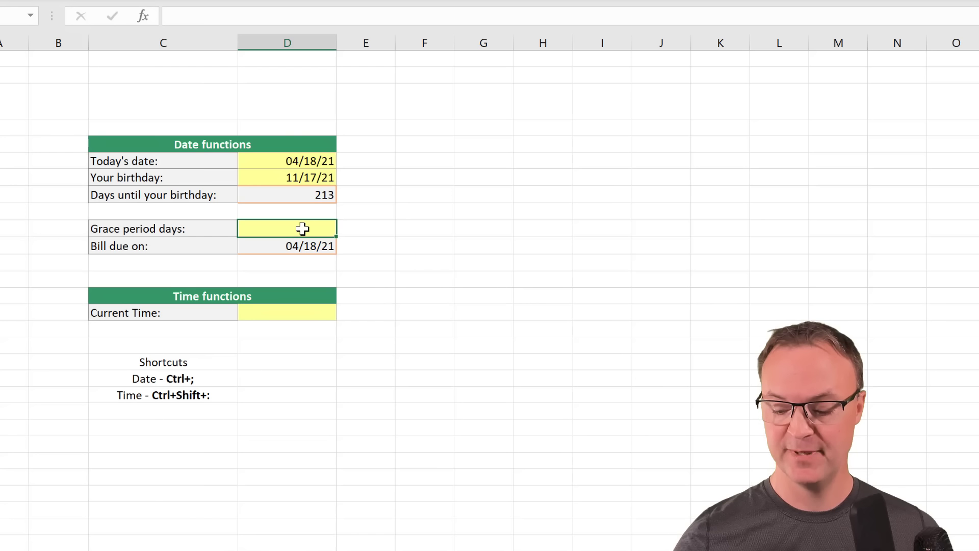
type("20")
key("Return")
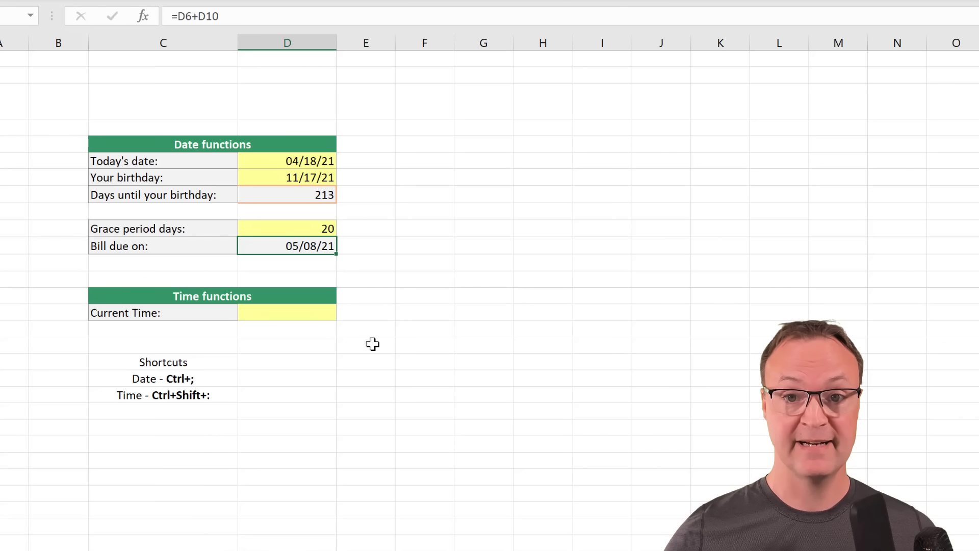
Enter the formula =NOW() in the Current Time cell of the Time functions table
left_click(285, 314)
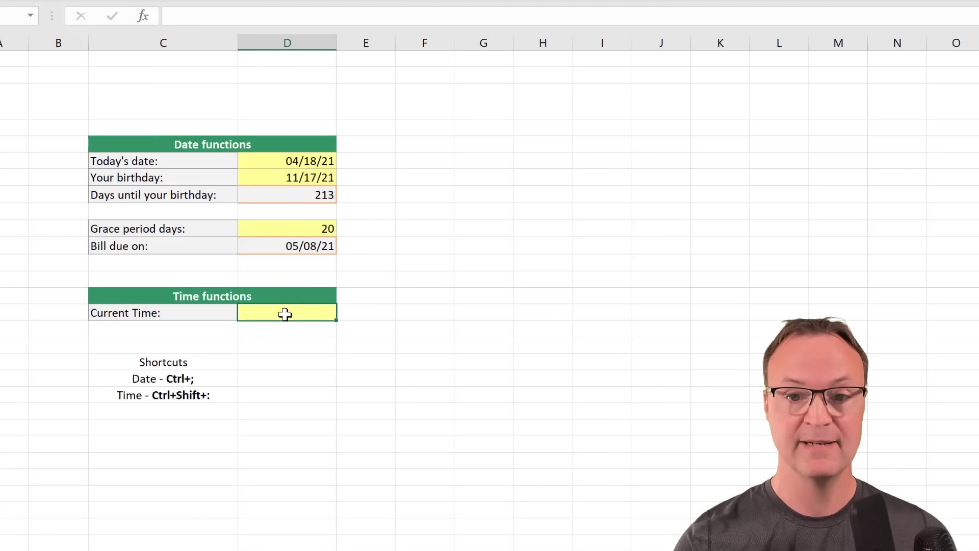
type("=")
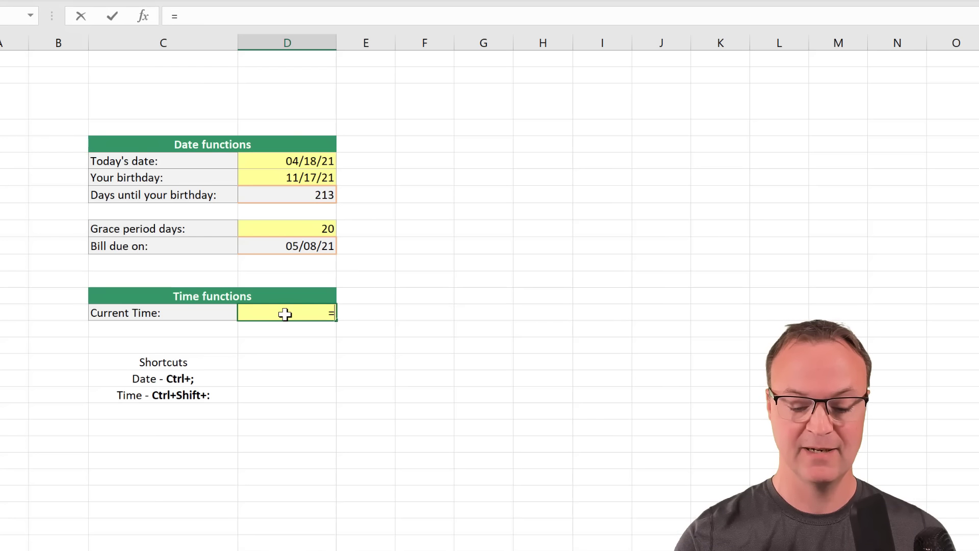
type("Now")
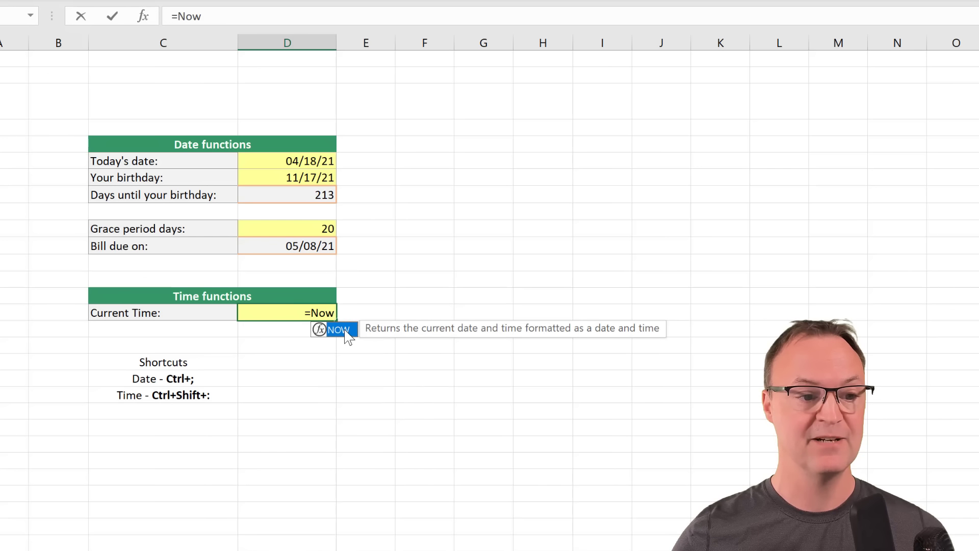
double_click(321, 331)
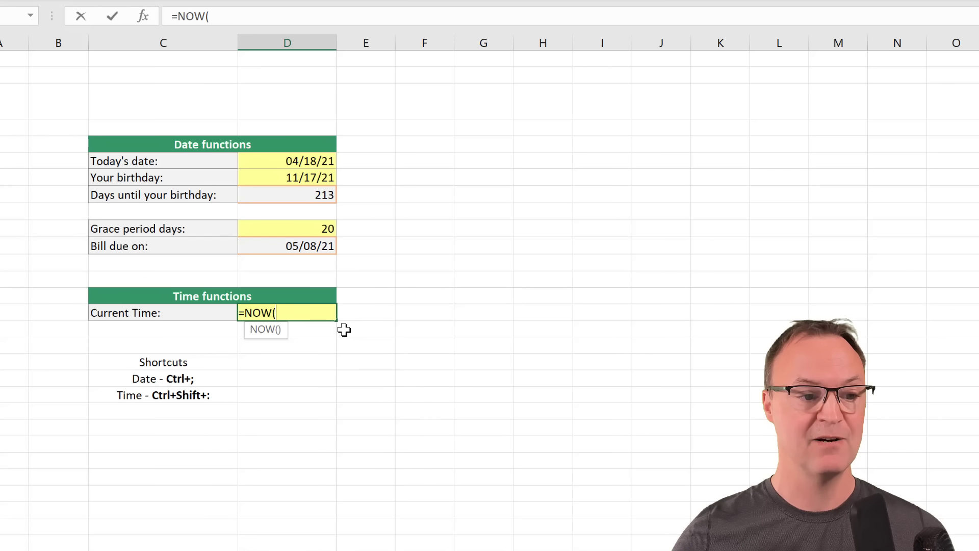
type(")")
key("Return")
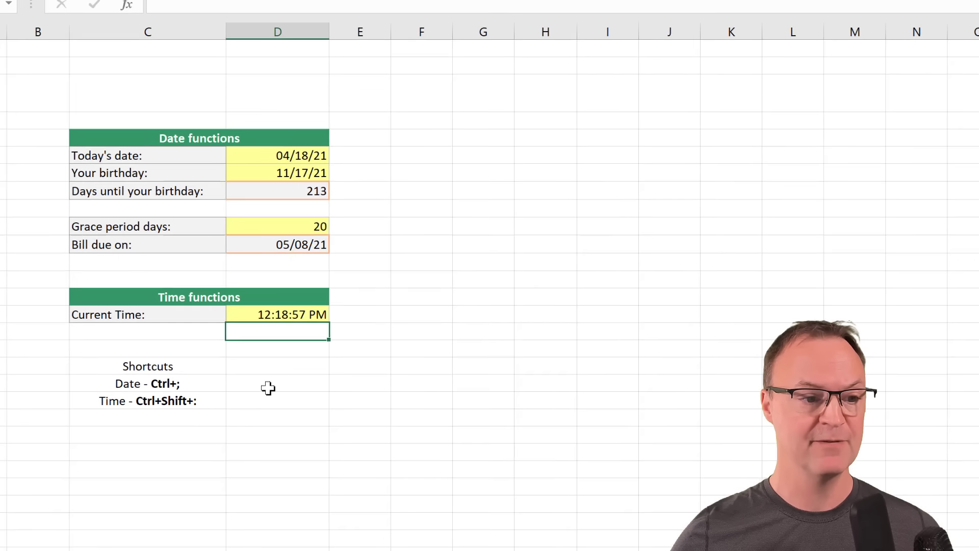
Insert the static current date beside the Date shortcut label and the static current time beside the Time shortcut label
left_click(279, 363)
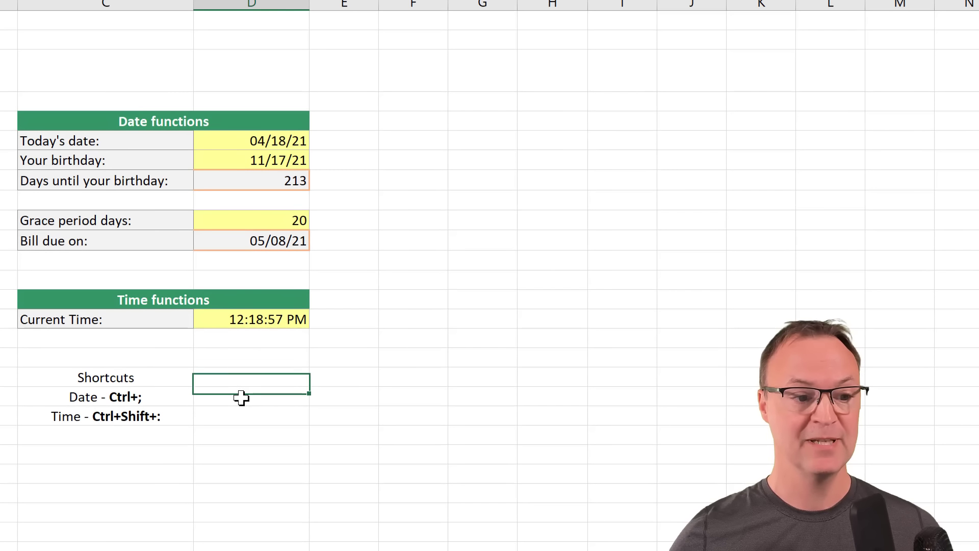
left_click(275, 399)
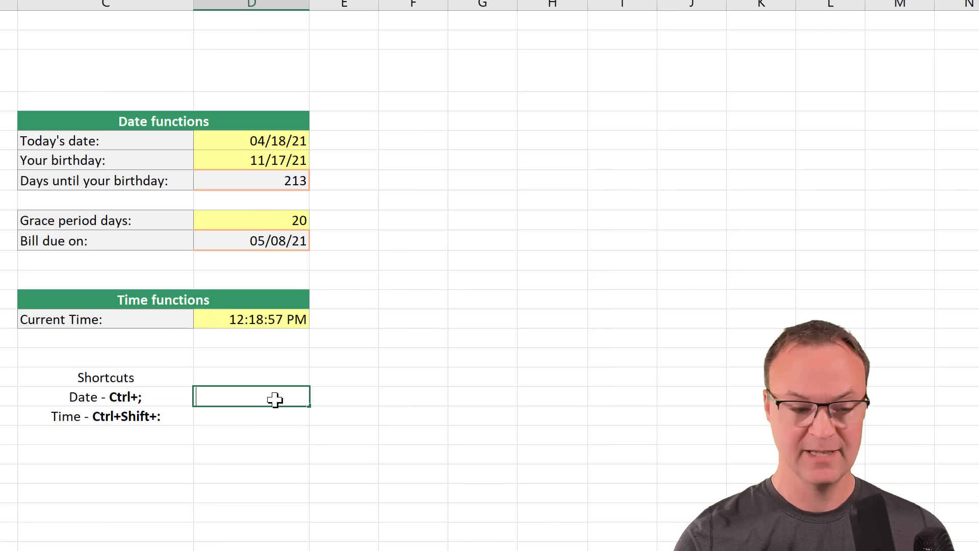
key("ctrl+semicolon")
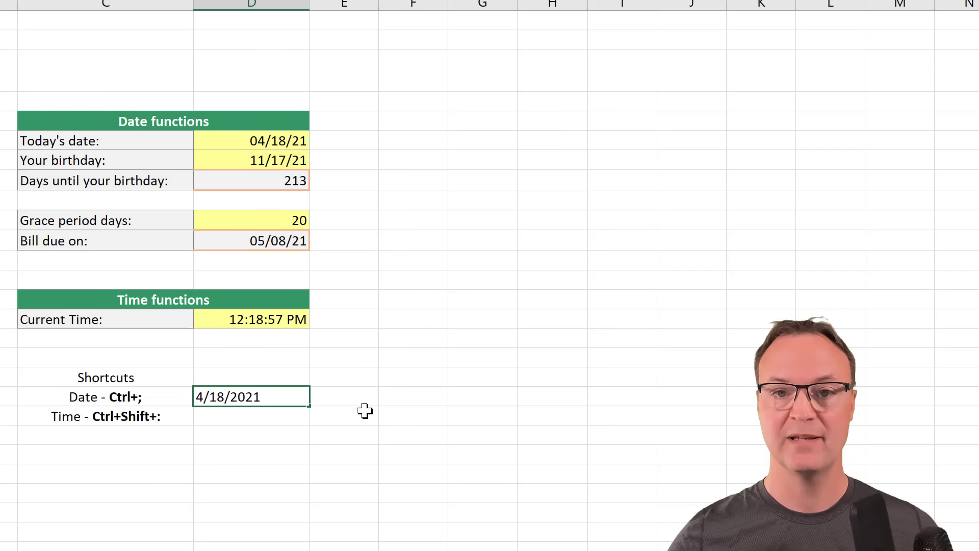
left_click(259, 419)
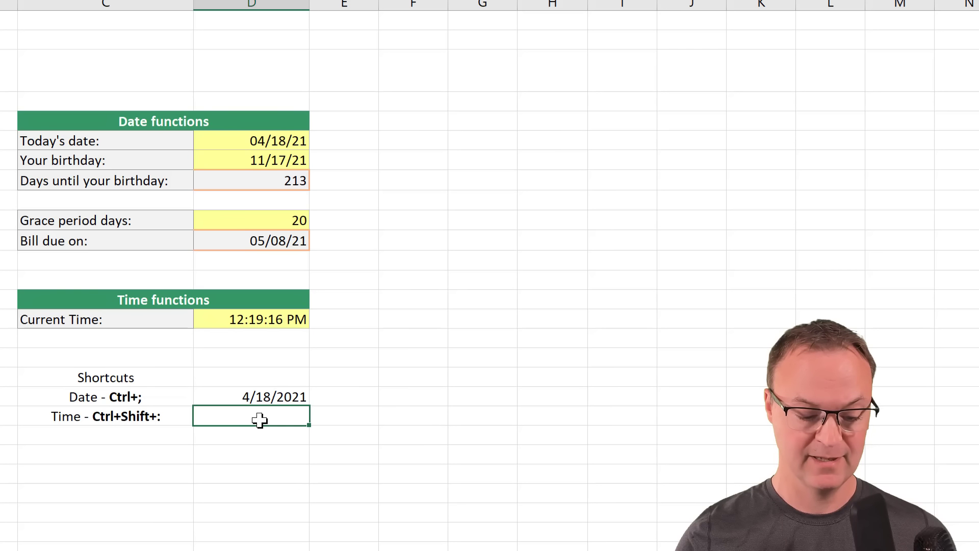
key("ctrl+shift+semicolon")
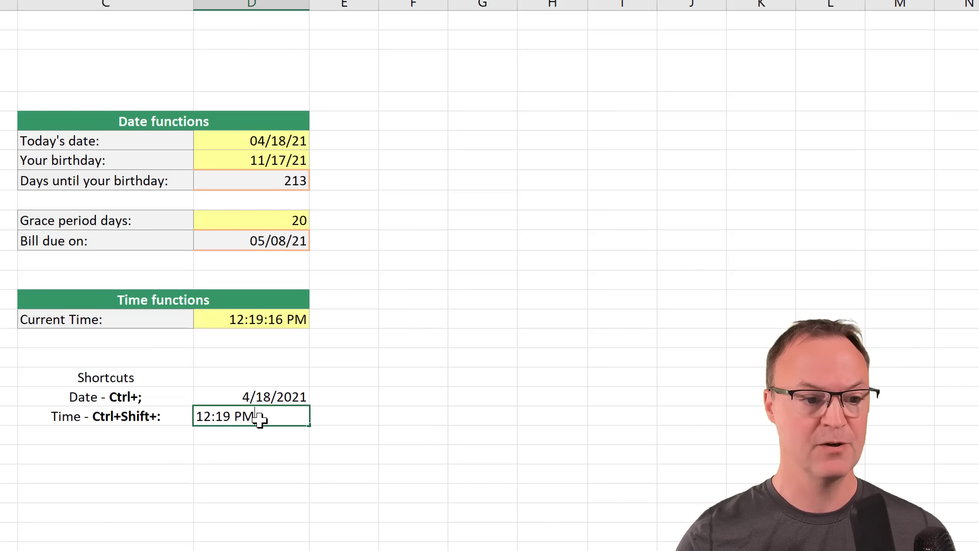
left_click(281, 439)
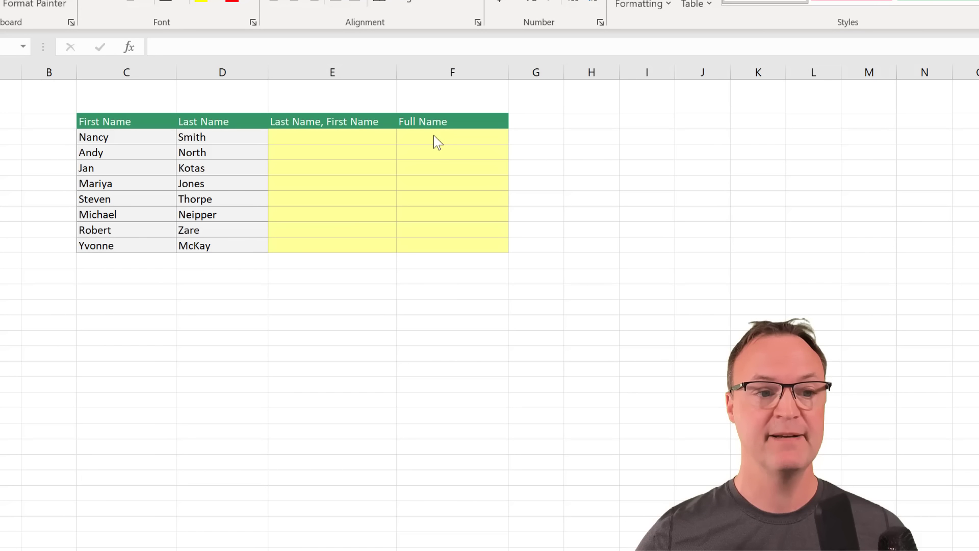
Join the first and last name in the first Full Name cell F3 with the formula =C3&D3
left_click(434, 136)
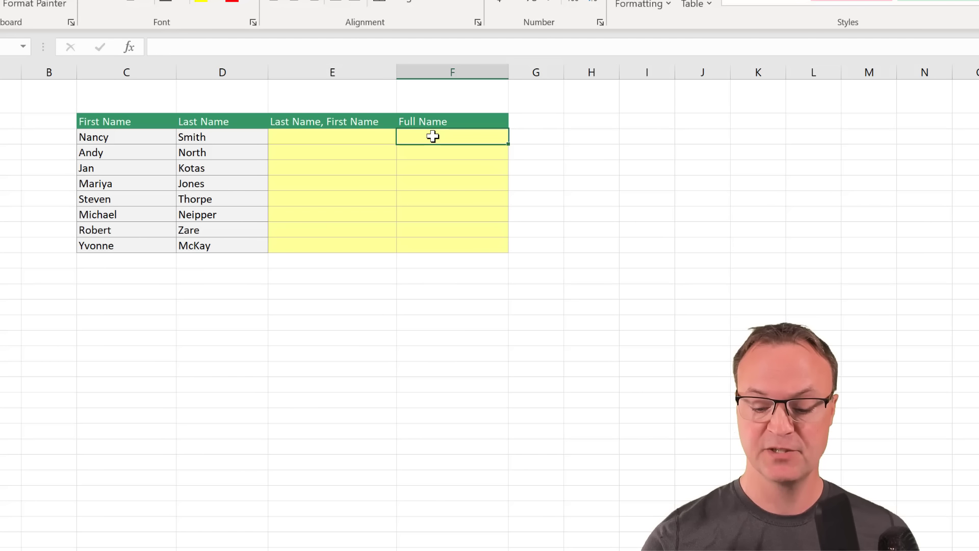
type("=")
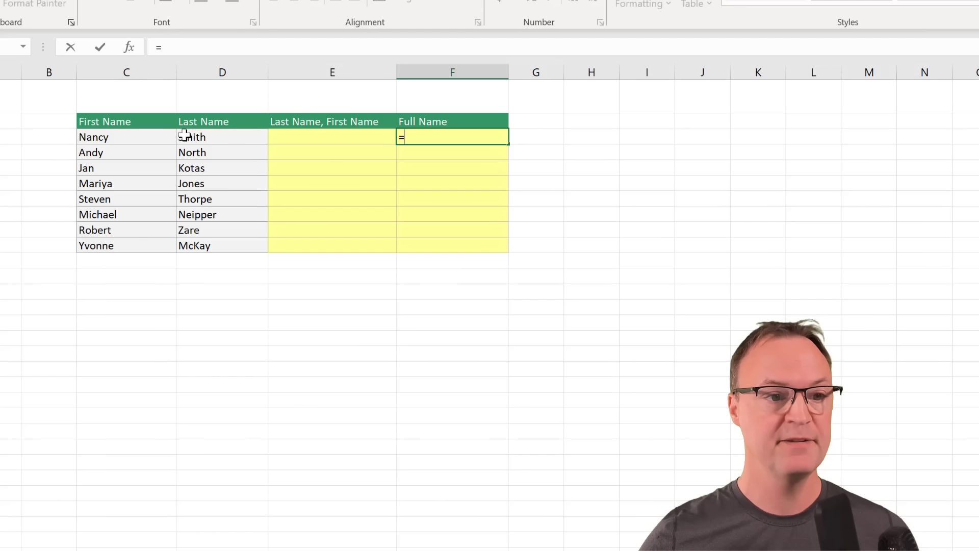
left_click(139, 139)
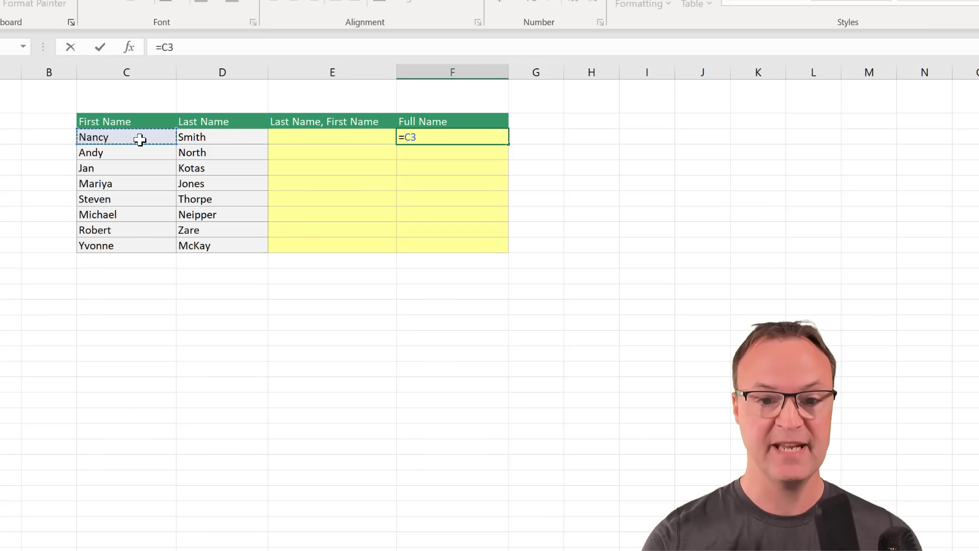
type("&")
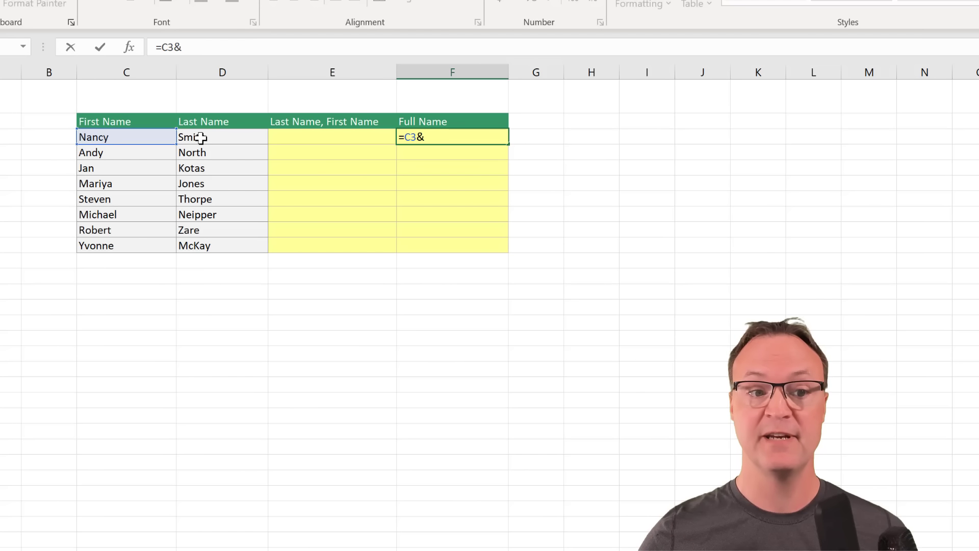
left_click(200, 137)
key("Return")
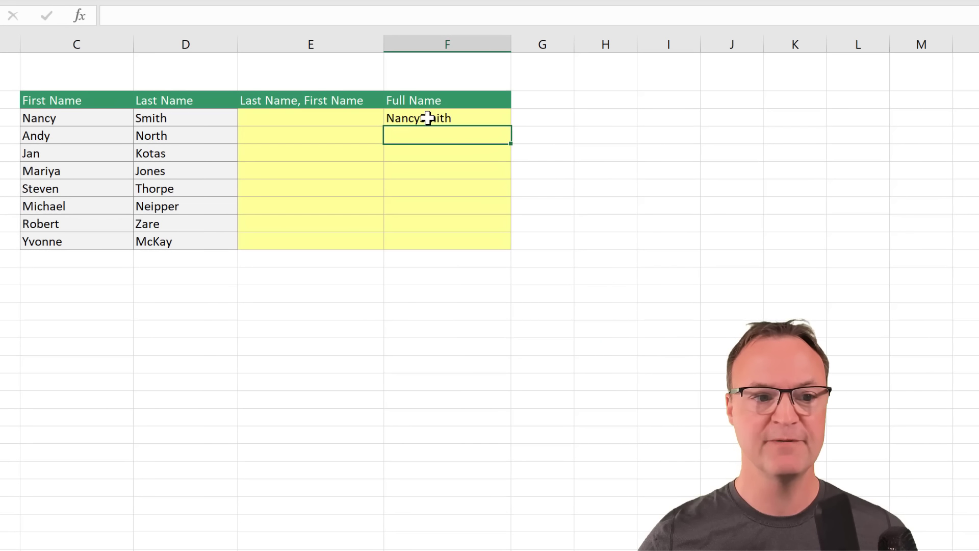
Change the first Full Name formula in F3 to =C3&" "&D3 and fill it down through F10
left_click(427, 119)
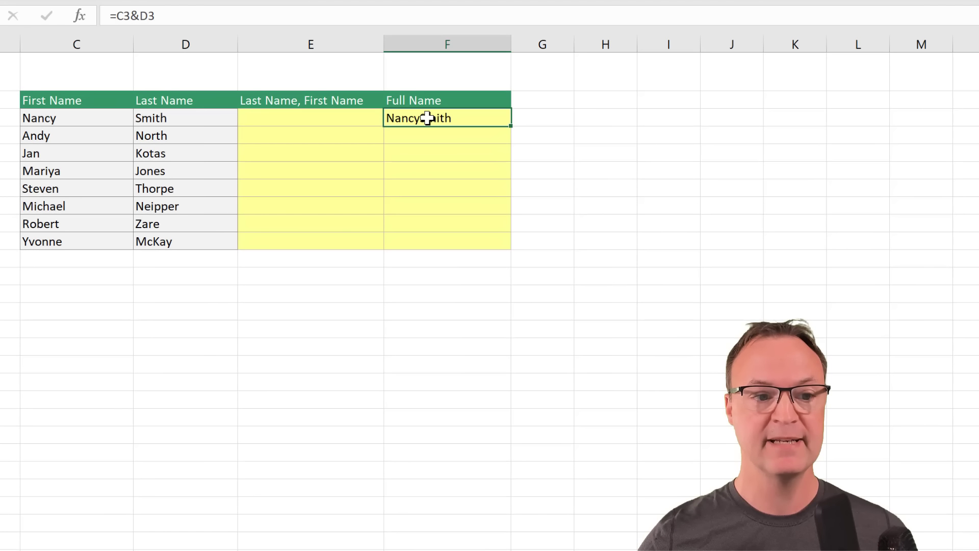
double_click(427, 118)
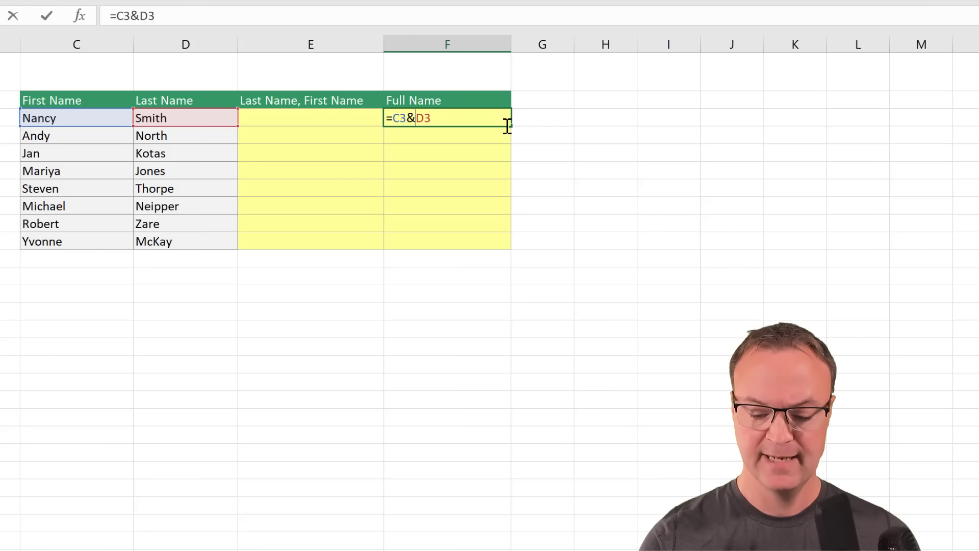
type("\"")
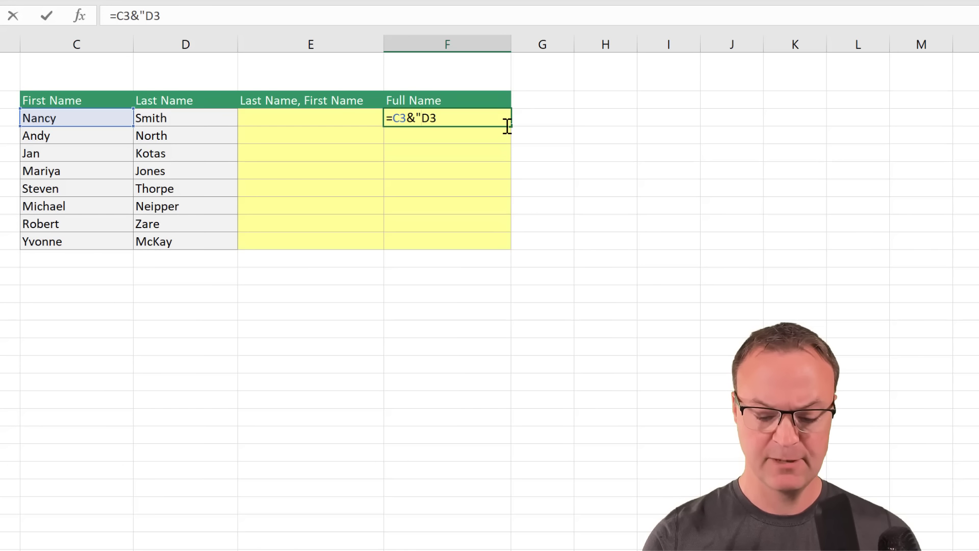
type(",")
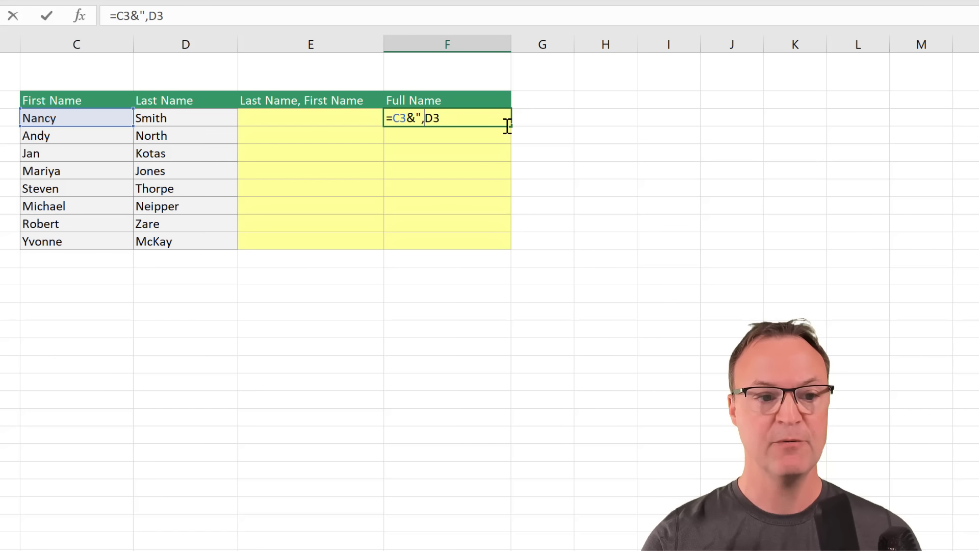
key("BackSpace")
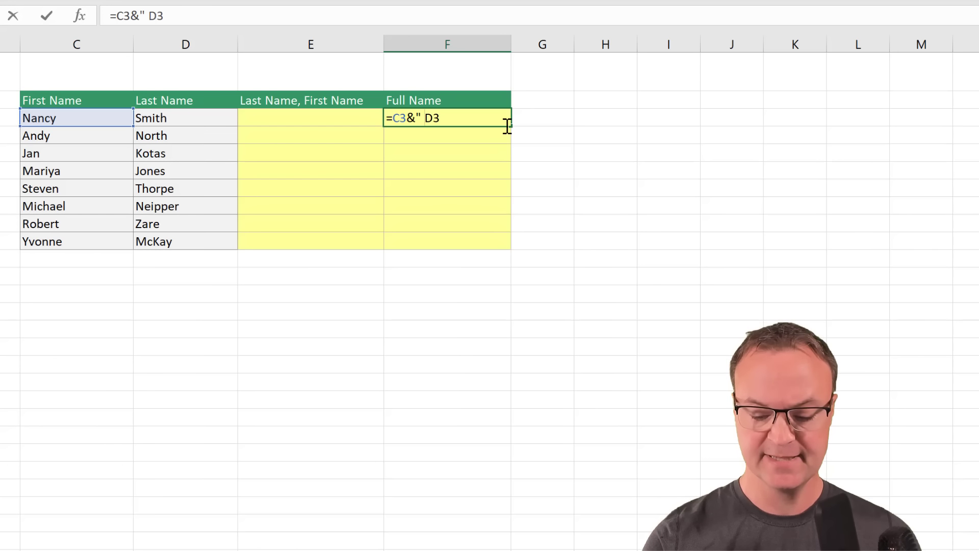
type("\"")
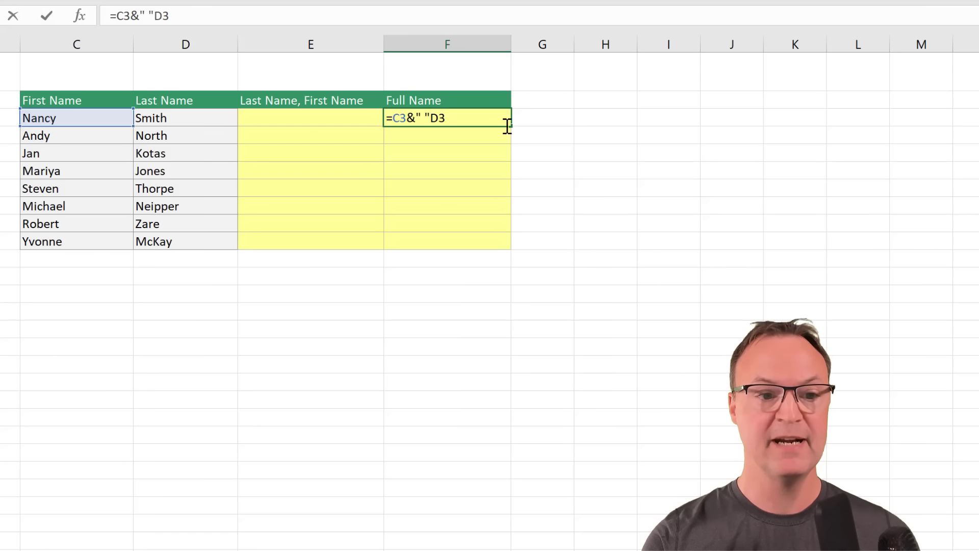
type("&")
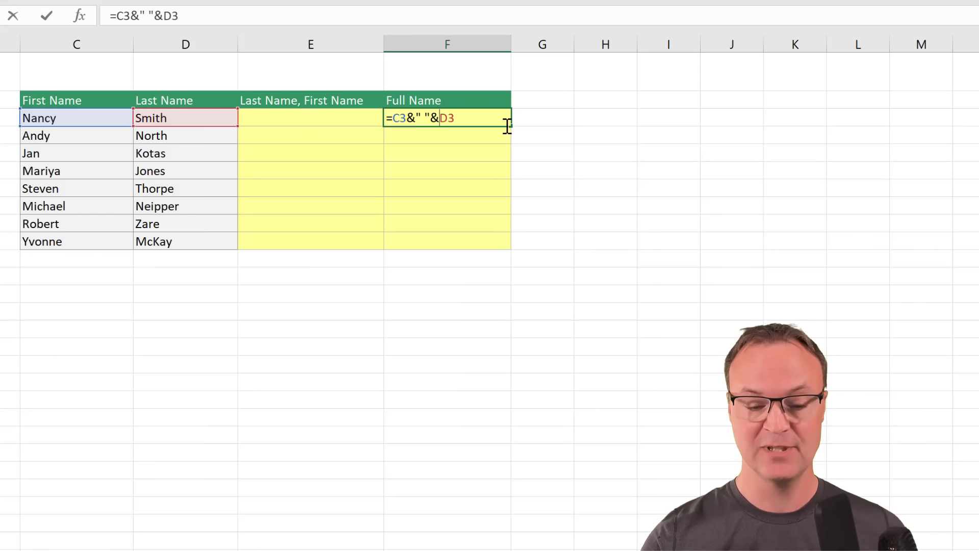
key("Return")
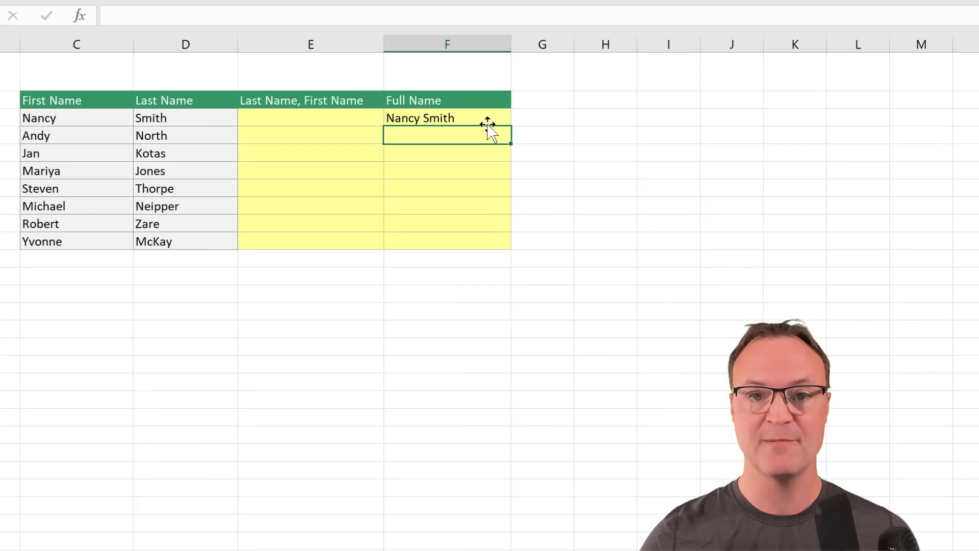
left_click(469, 117)
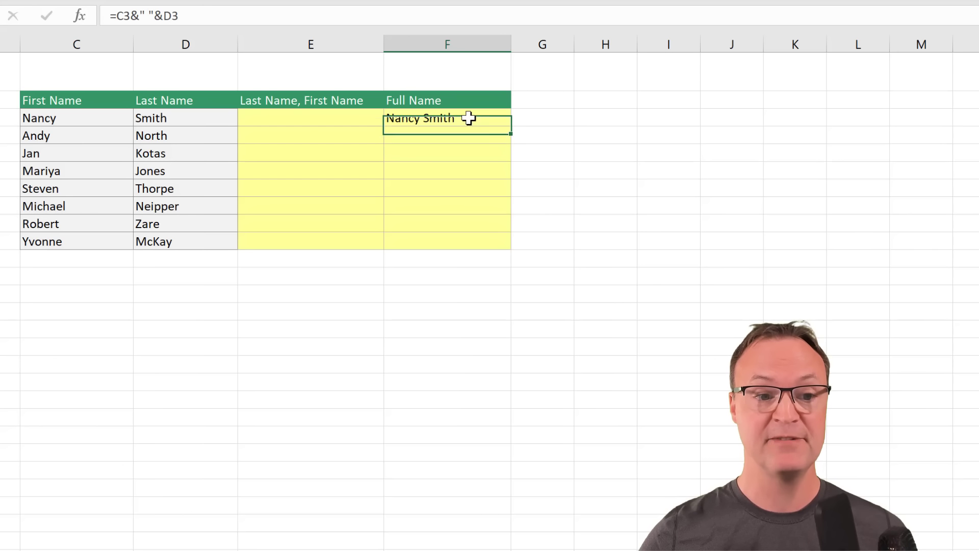
left_click_drag(510, 125, 501, 247)
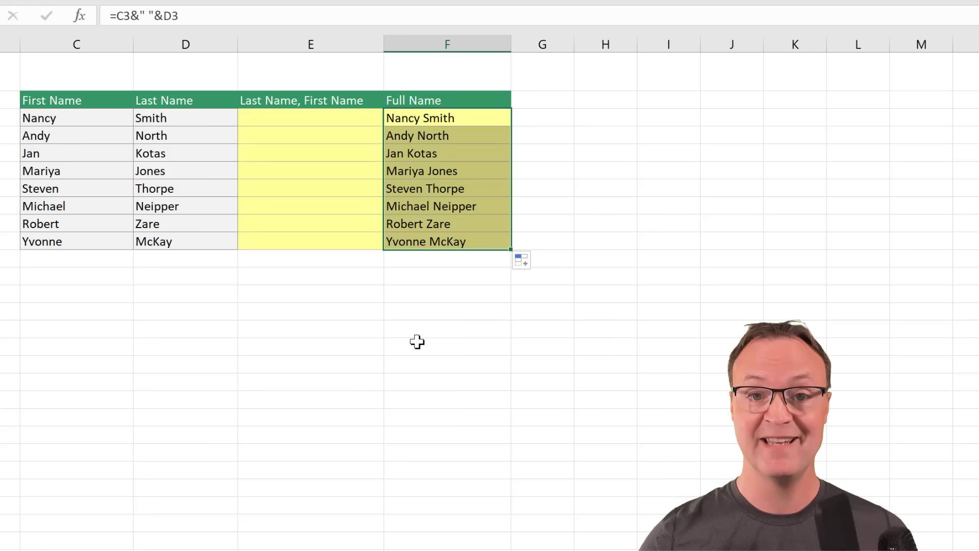
Enter the first two people's names as last name, comma, first name from E3, and accept the Flash Fill suggestion for the remaining rows
left_click(275, 117)
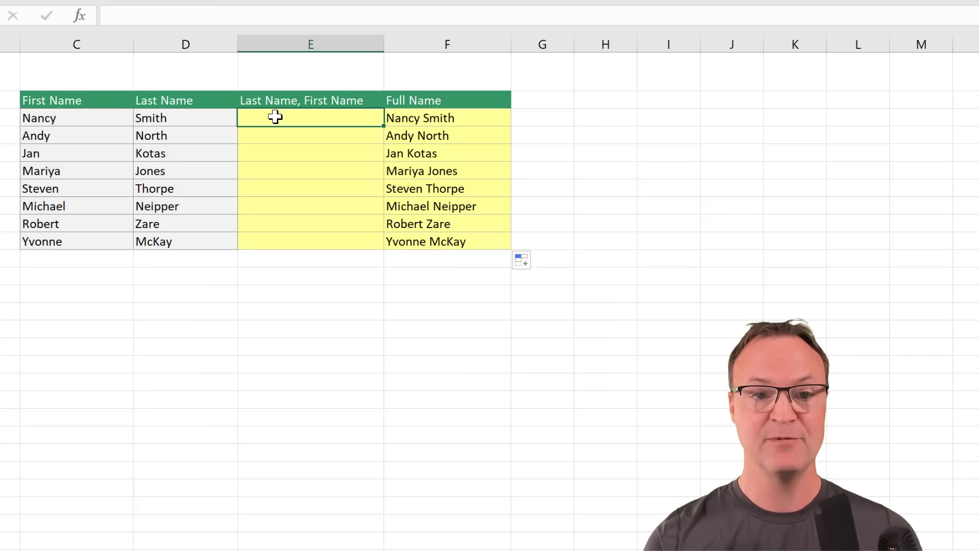
type("Smith")
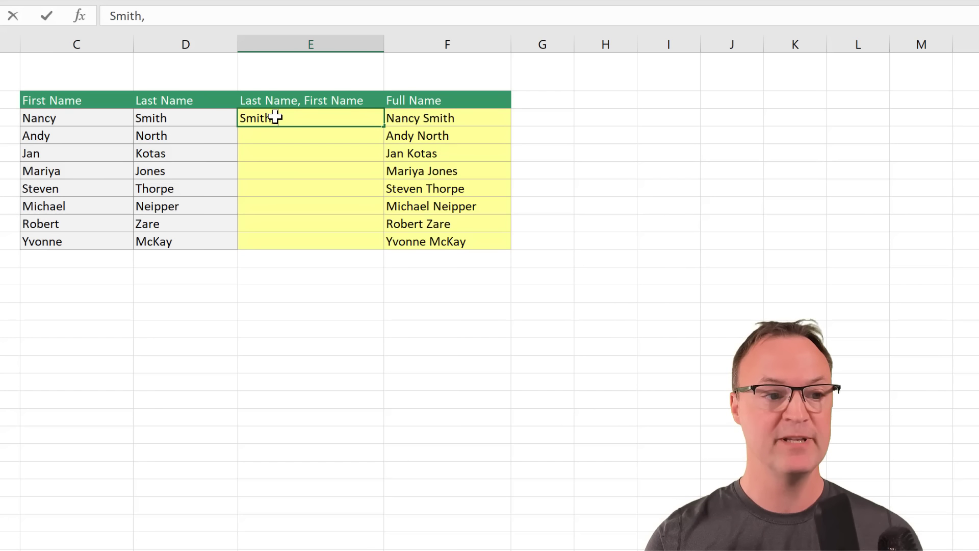
type(", Nancy")
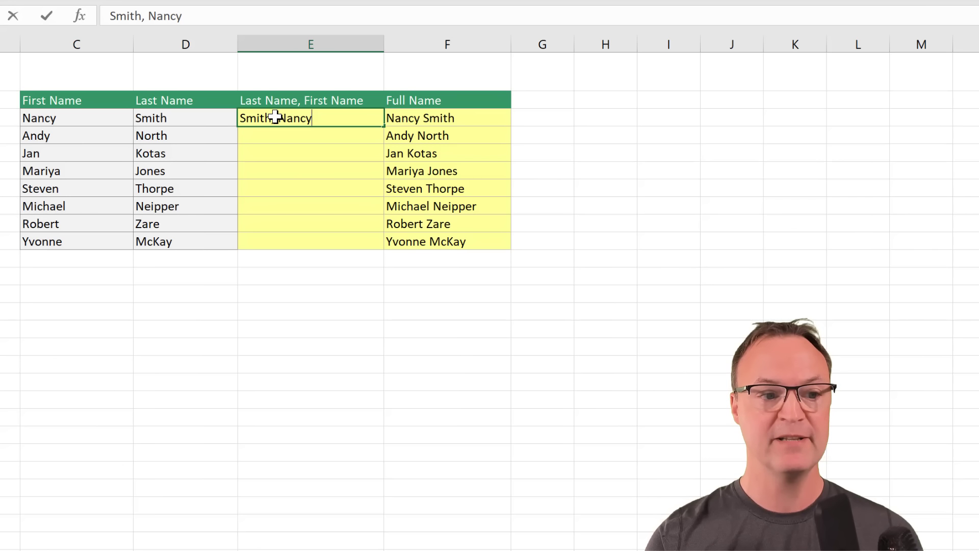
key("Return")
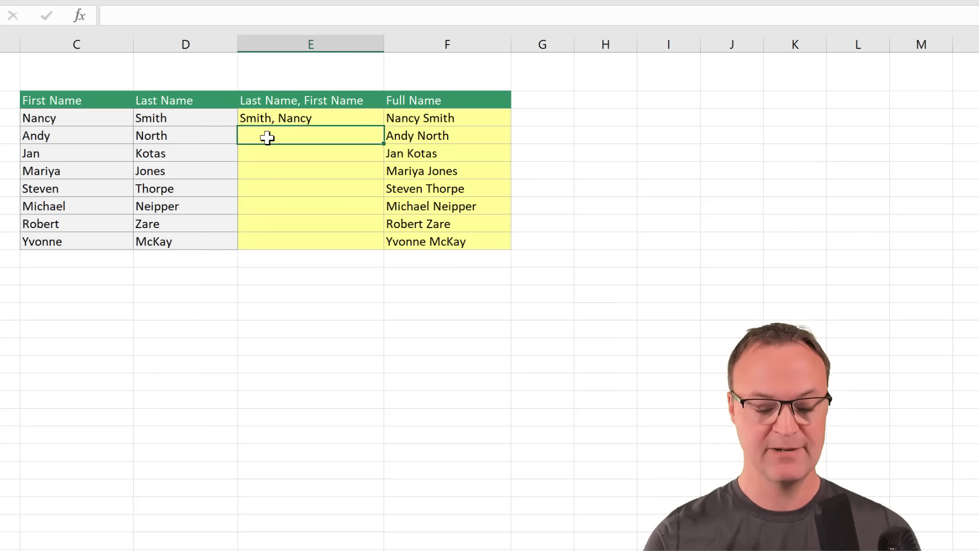
type("North, Andy")
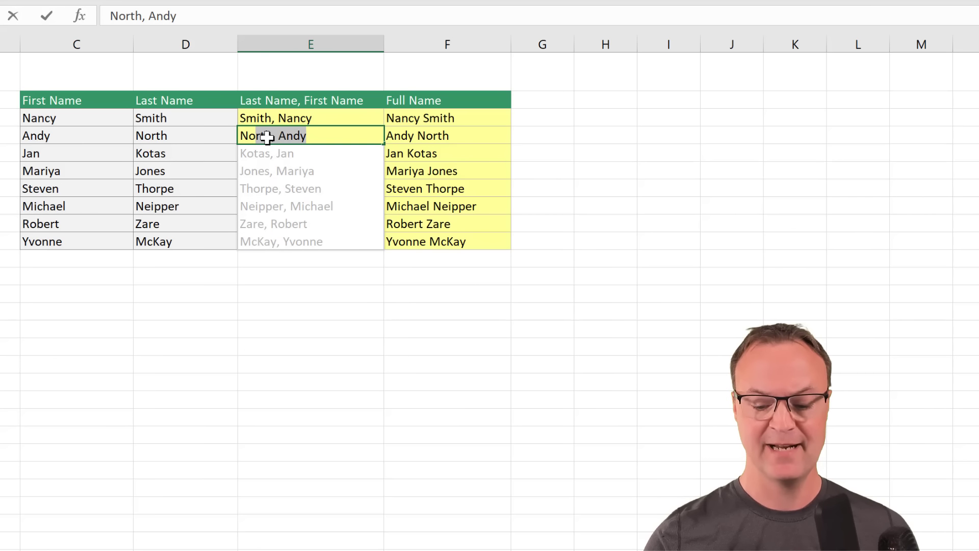
key("Return")
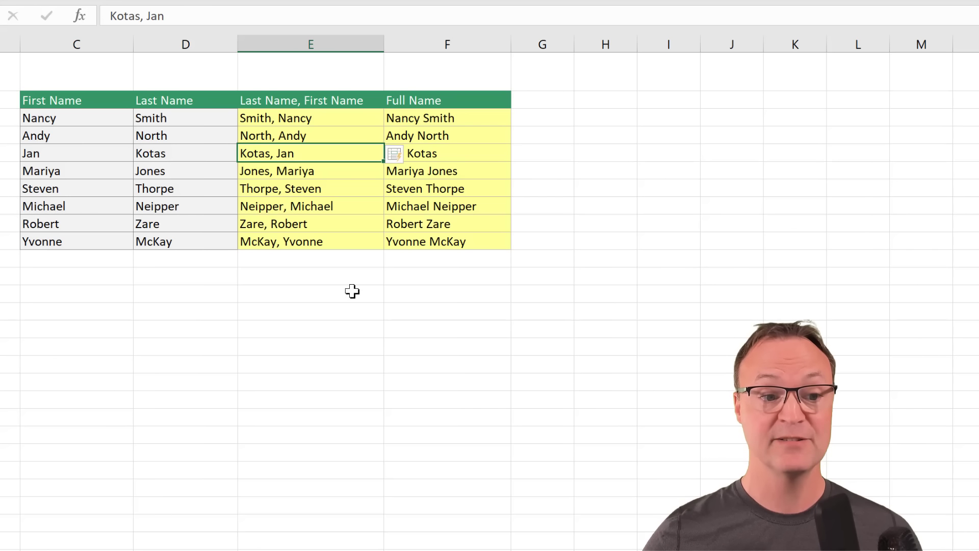
left_click(432, 122)
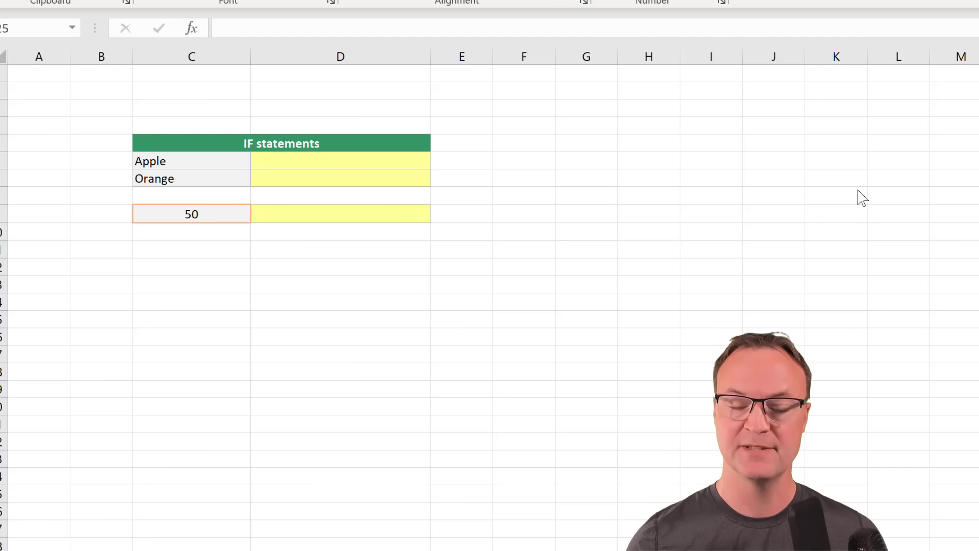
Enter the formula =IF(C6="Apple",TRUE,FALSE) in D6 beside Apple in the IF statements table
left_click(296, 162)
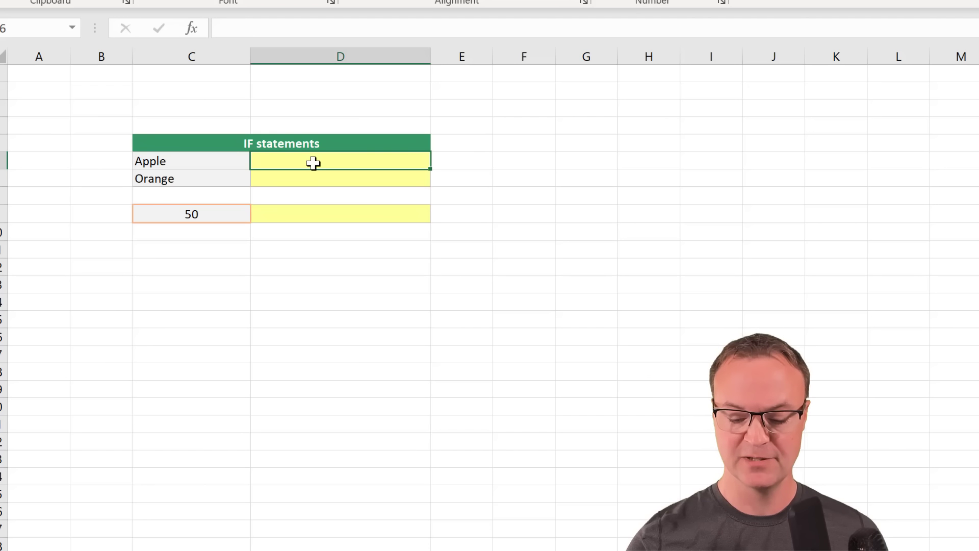
type("=")
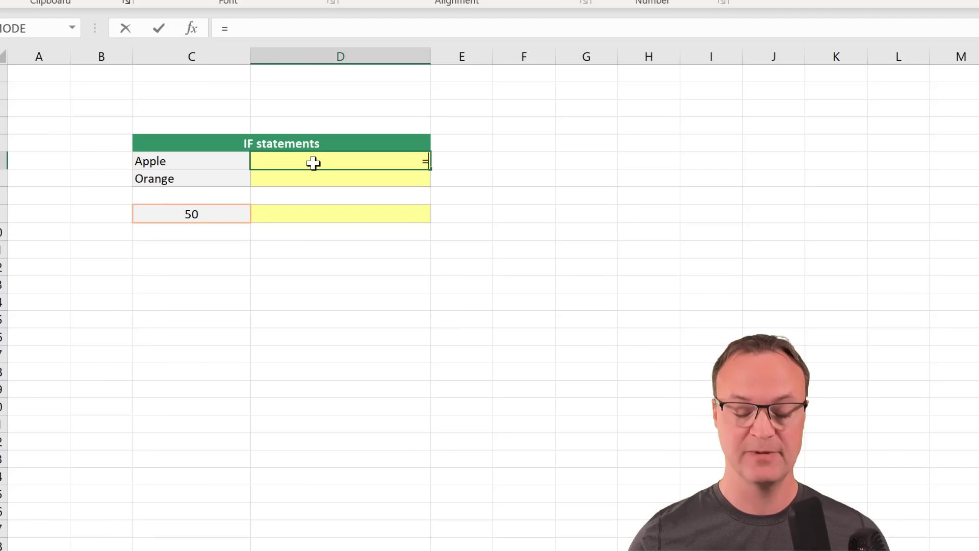
type("if")
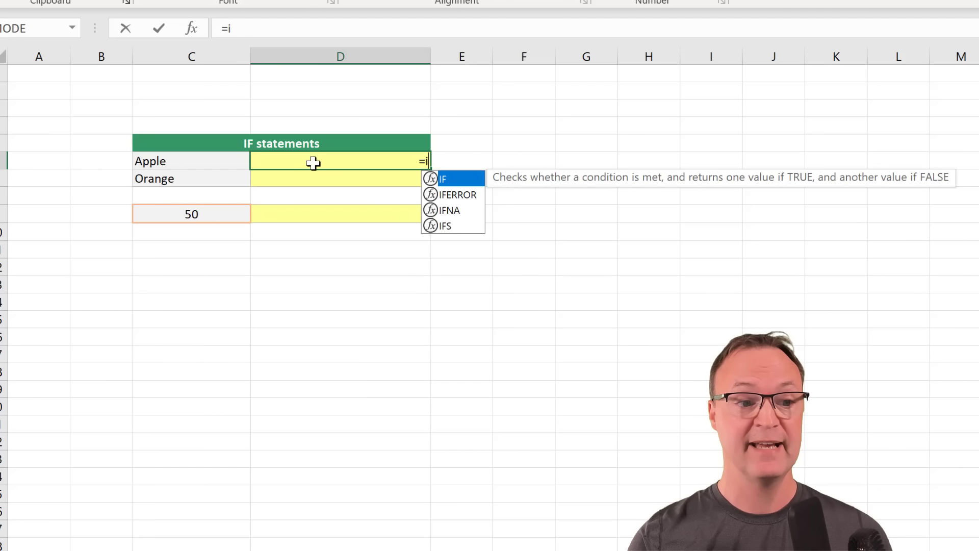
double_click(432, 179)
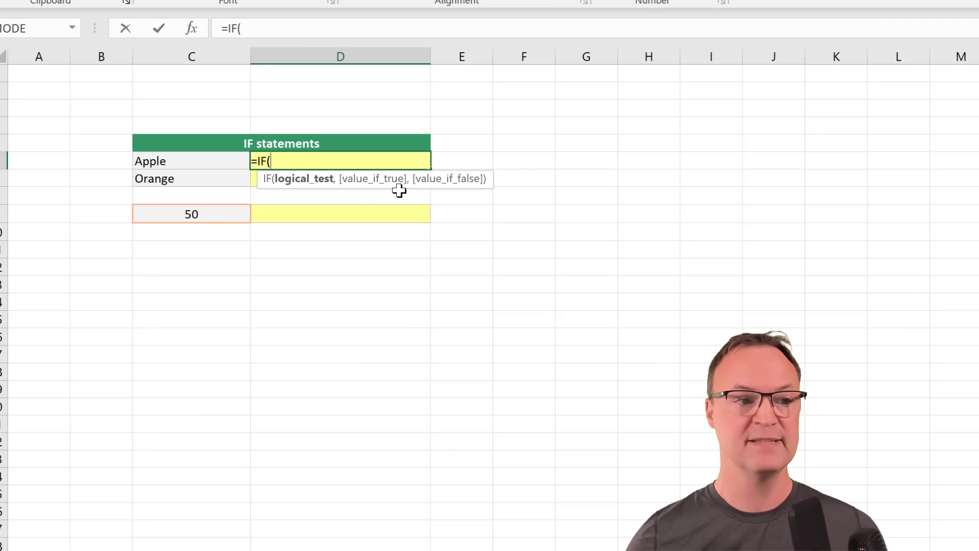
left_click(200, 165)
type("=\"")
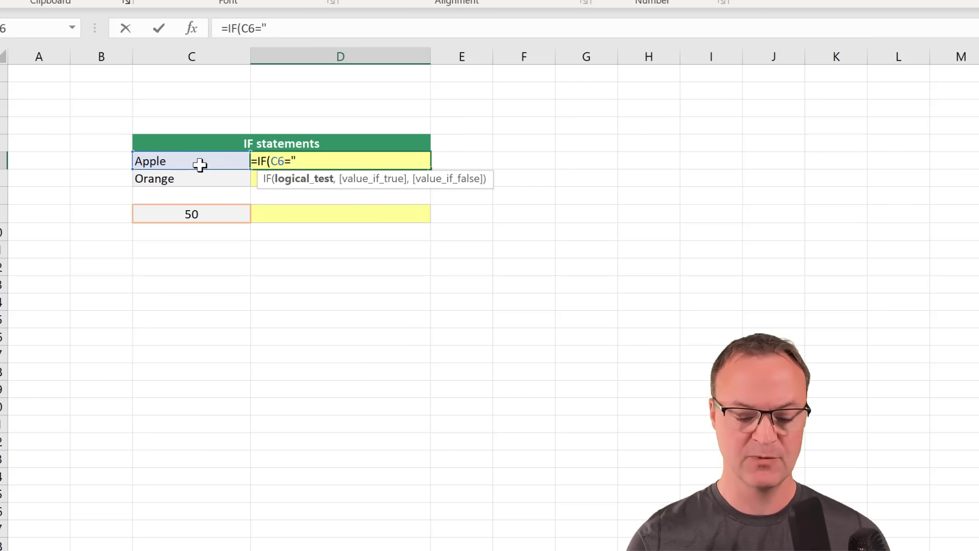
type("Apple")
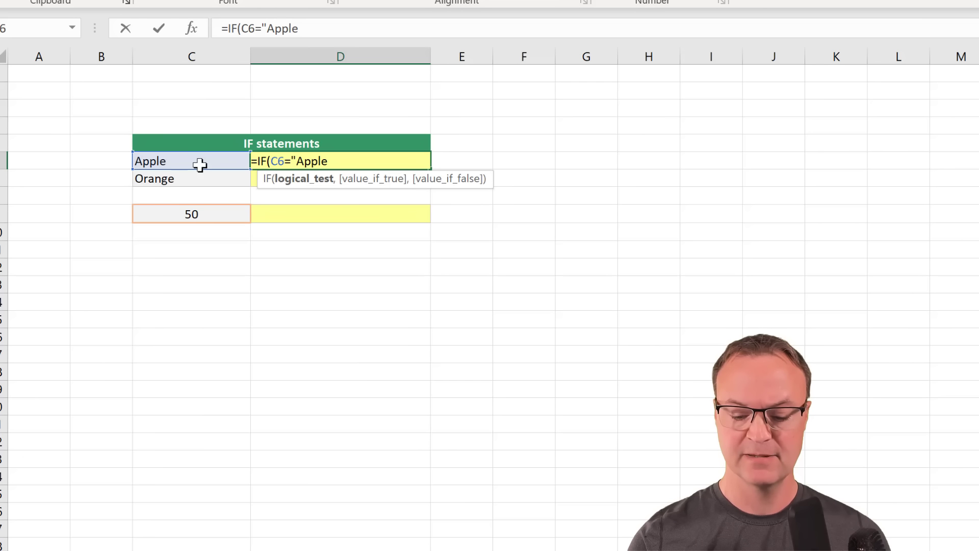
type("\"")
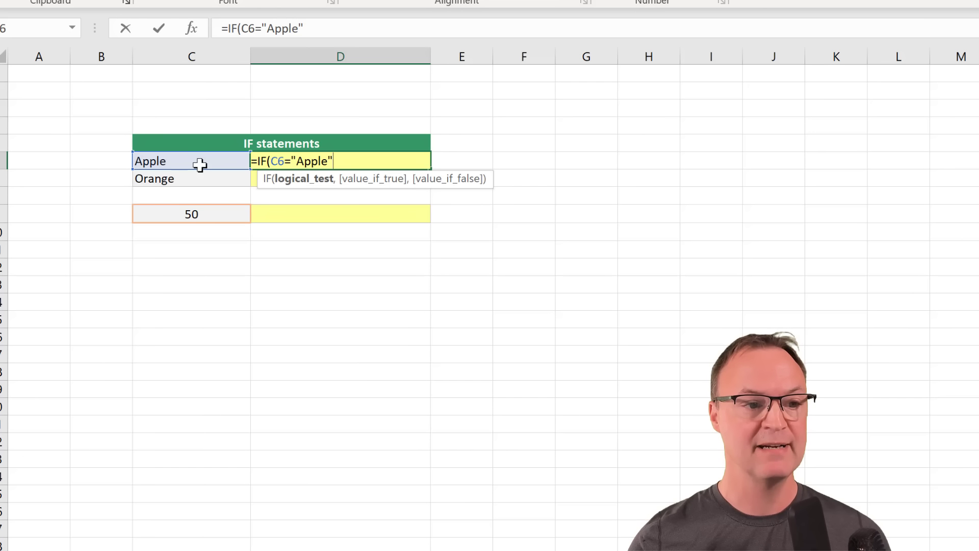
type(",")
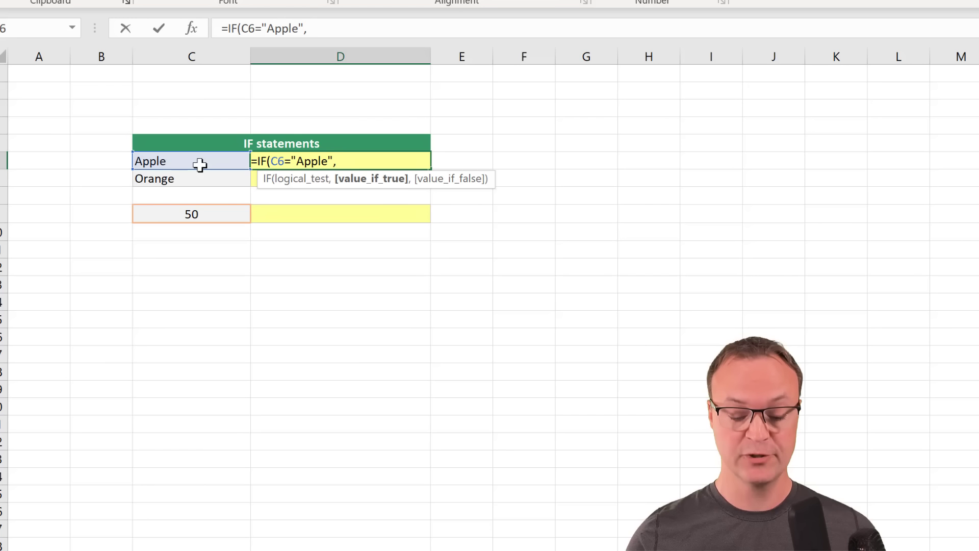
type("TRUE")
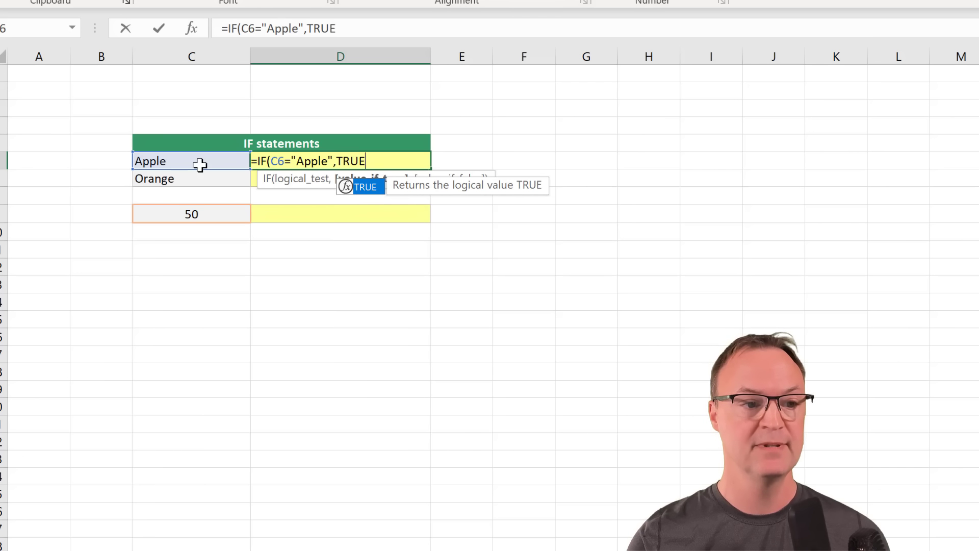
type(",")
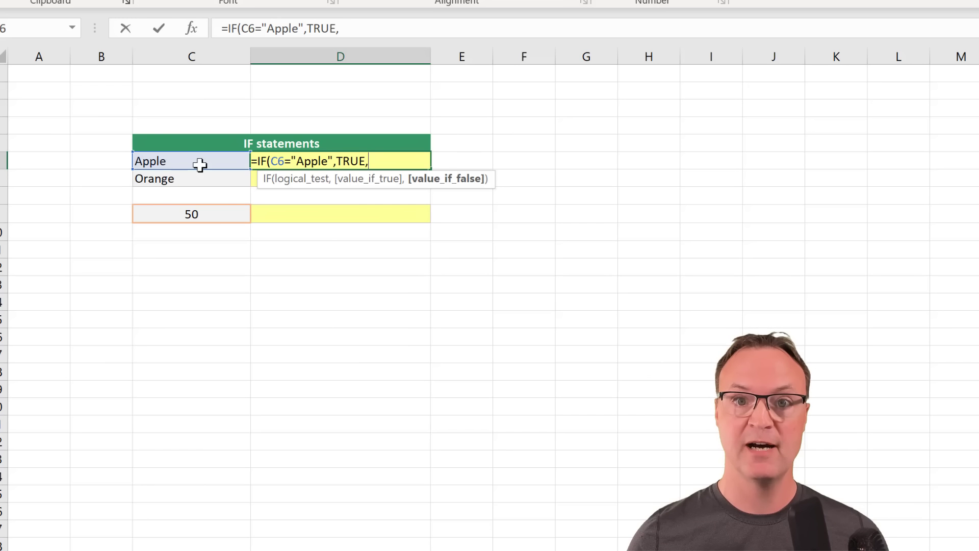
type("F")
type("ALSE")
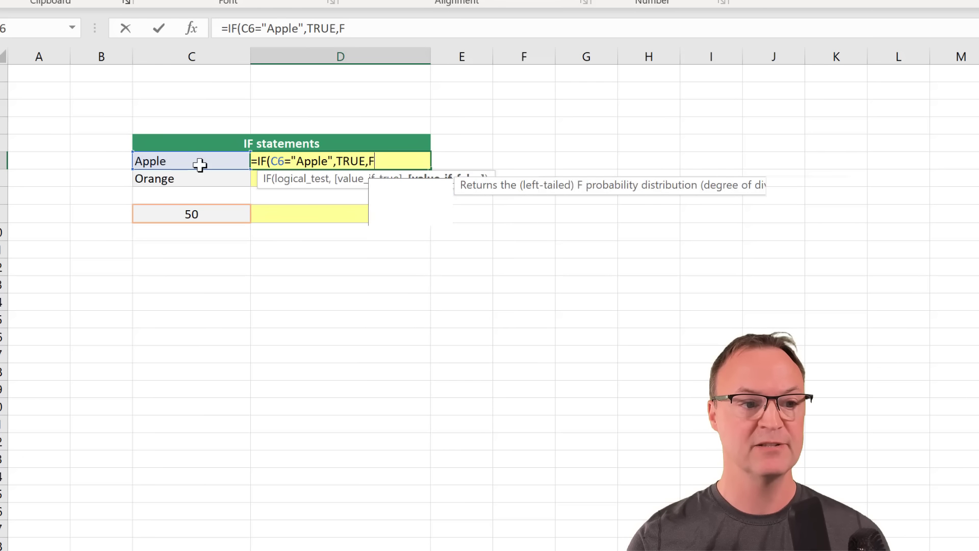
type(")")
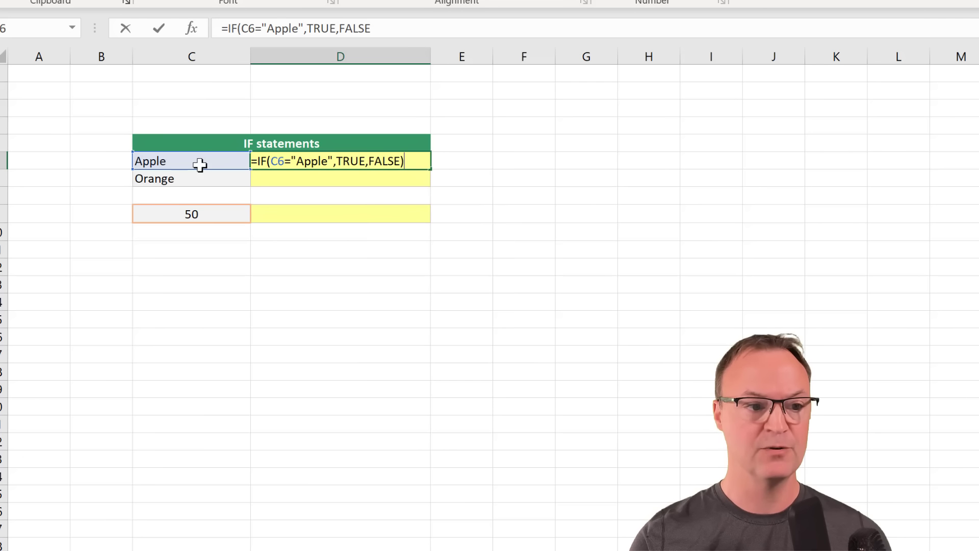
key("Return")
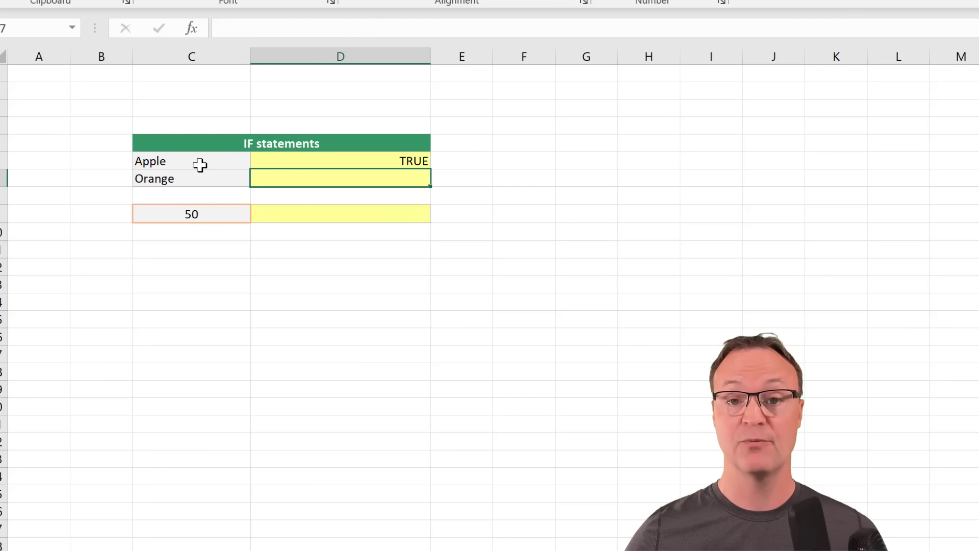
Copy the IF formula from D6 down to the Orange row and check the copied formula against its source cell
left_click(350, 162)
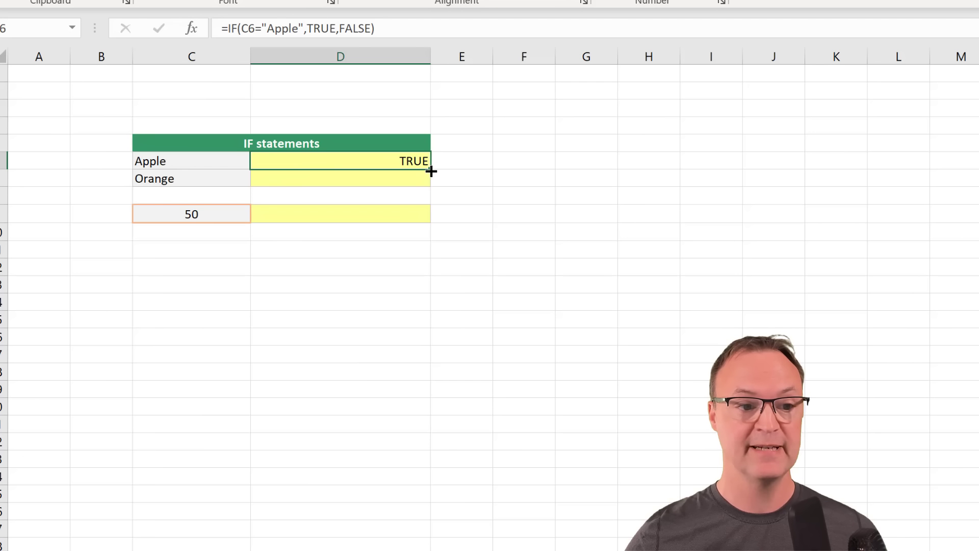
left_click_drag(431, 171, 431, 191)
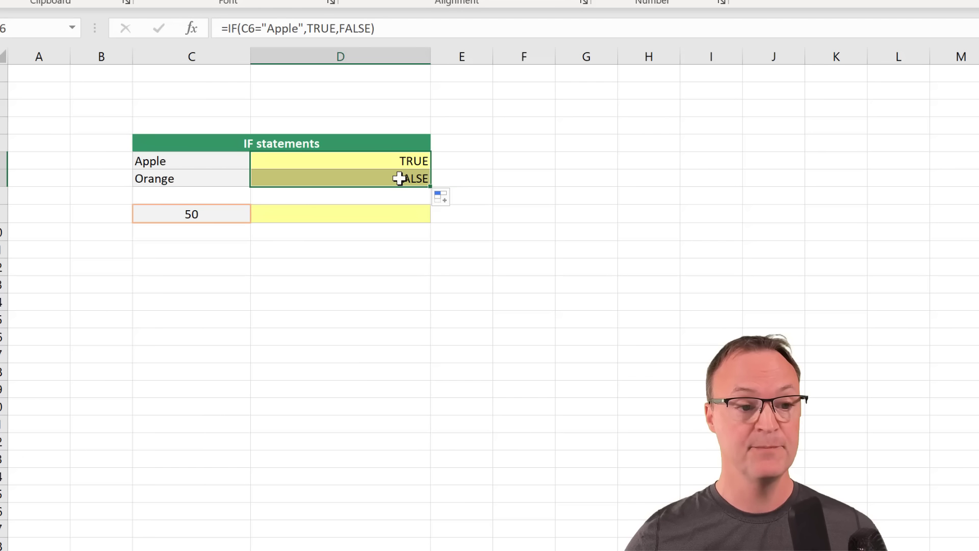
left_click(562, 231)
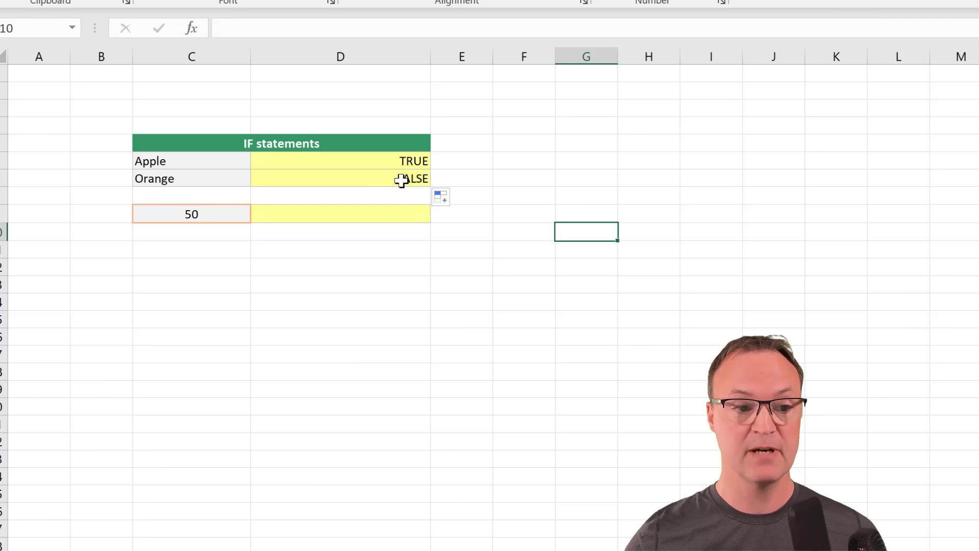
left_click(401, 180)
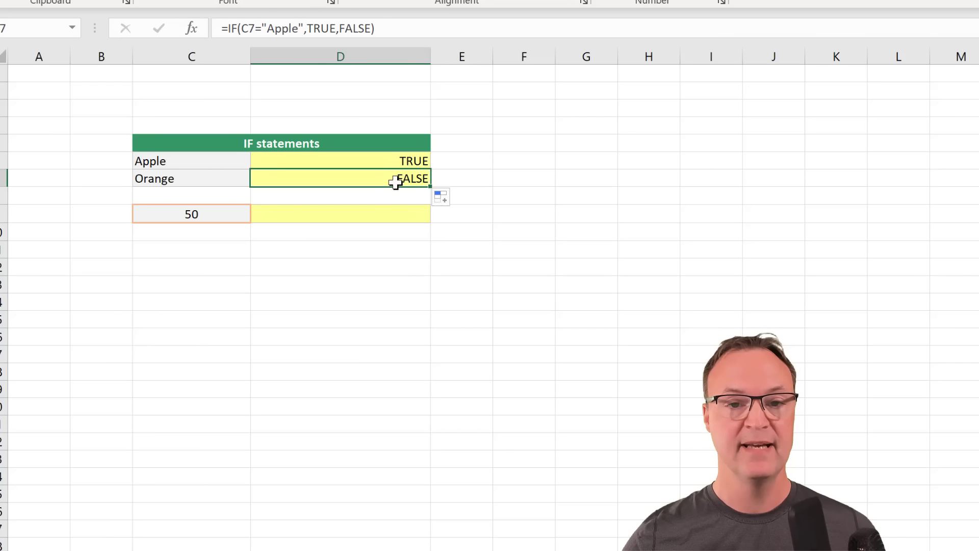
left_click(185, 181)
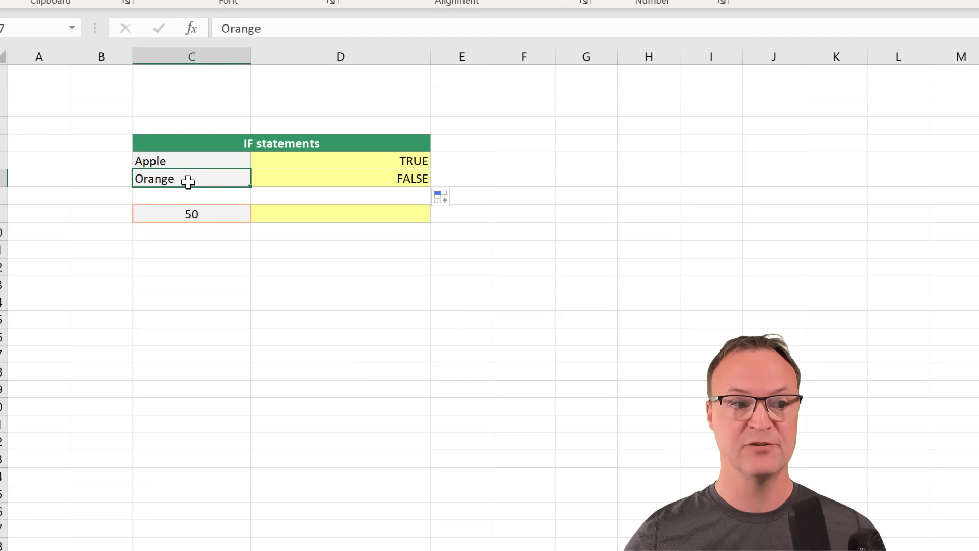
Begin an IF formula in D9, beside the 50, that tests whether C9 is less than 100 (=IF(C9<100)
left_click(293, 183)
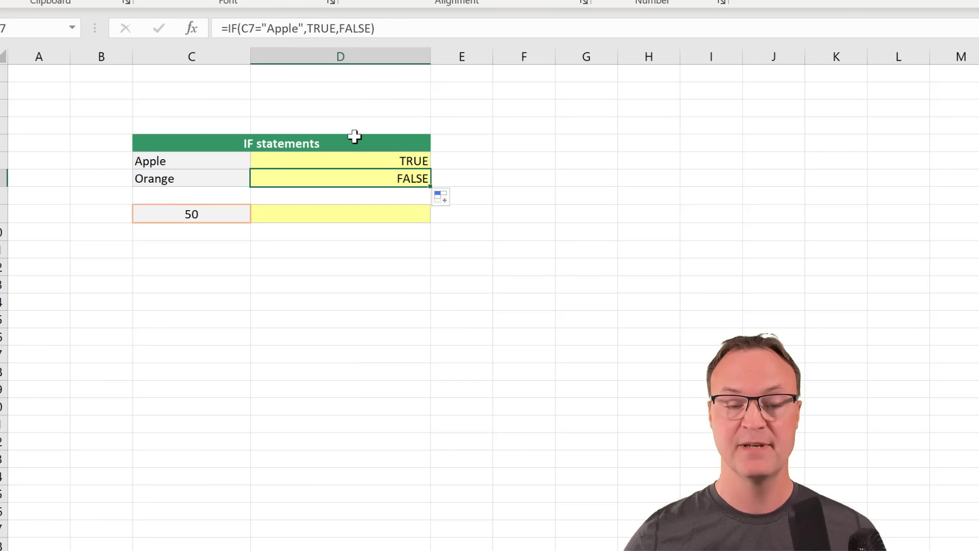
left_click(284, 215)
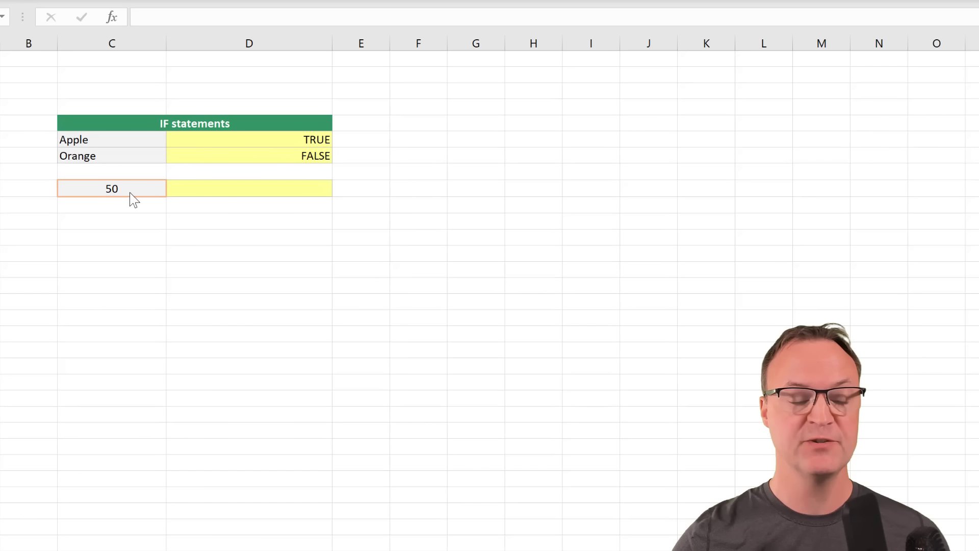
left_click(208, 189)
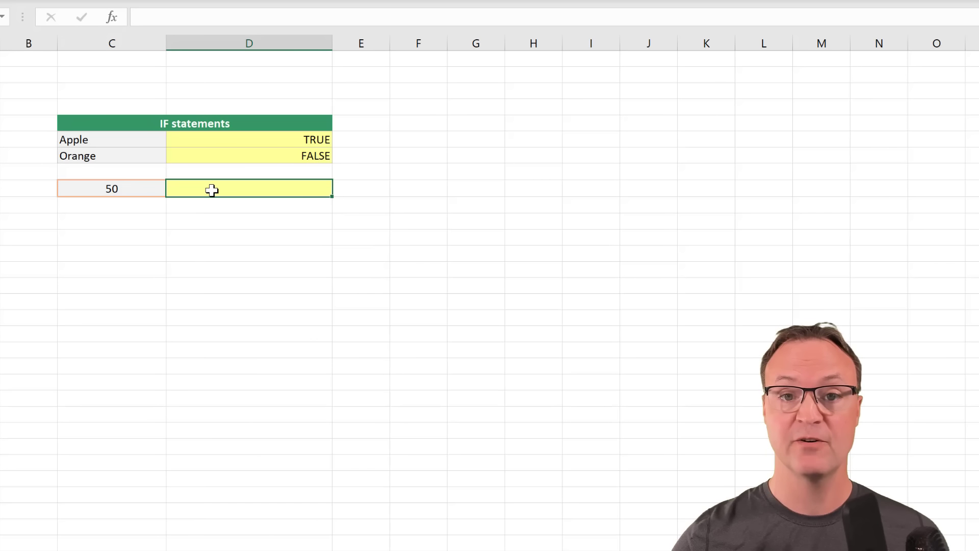
left_click(139, 192)
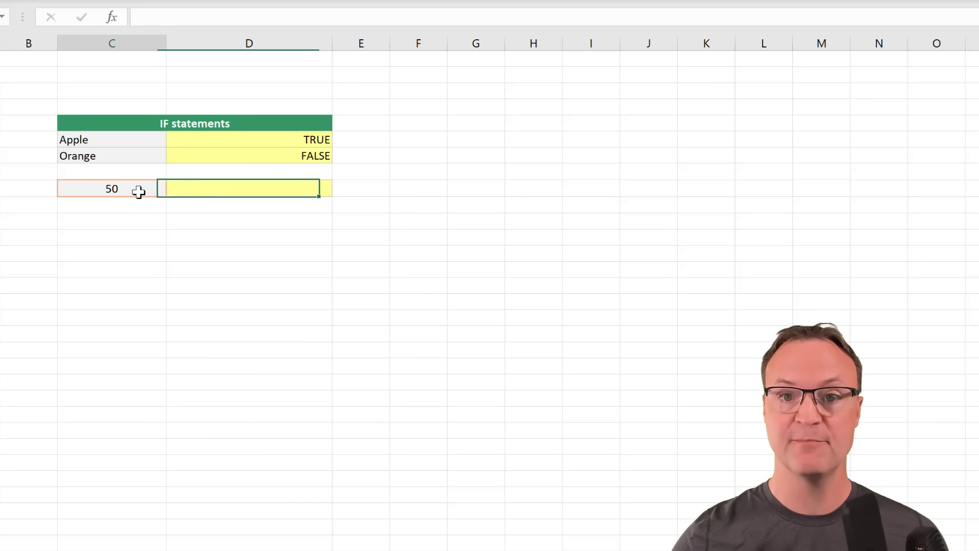
left_click(191, 192)
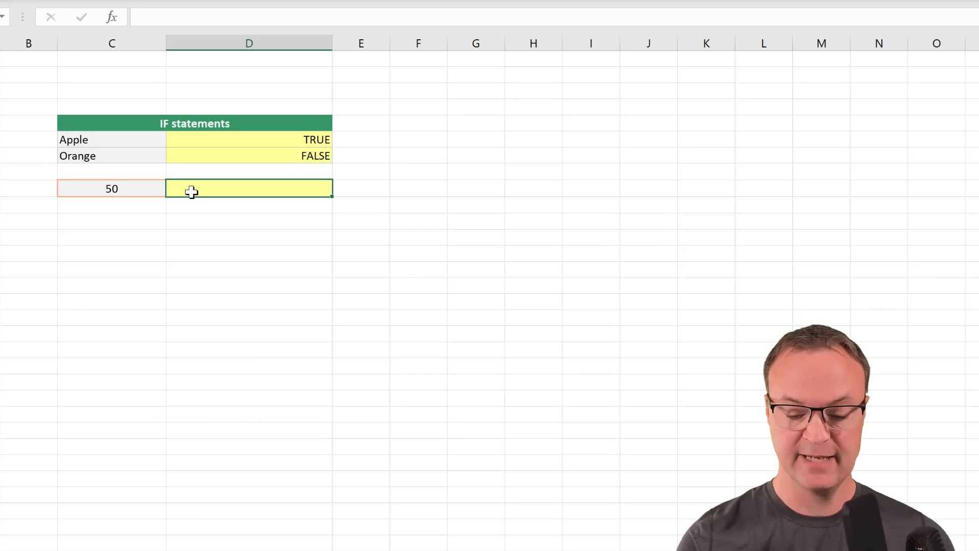
type("=")
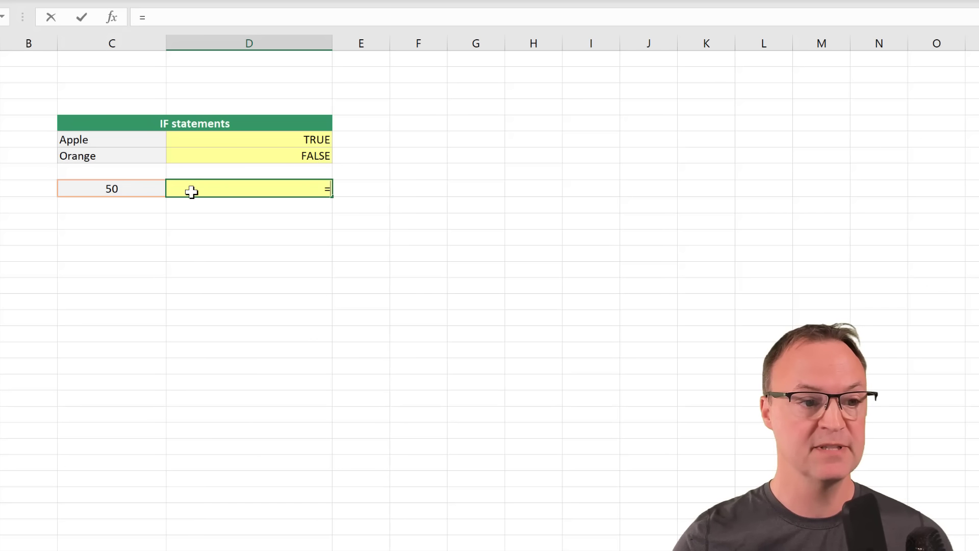
type("if")
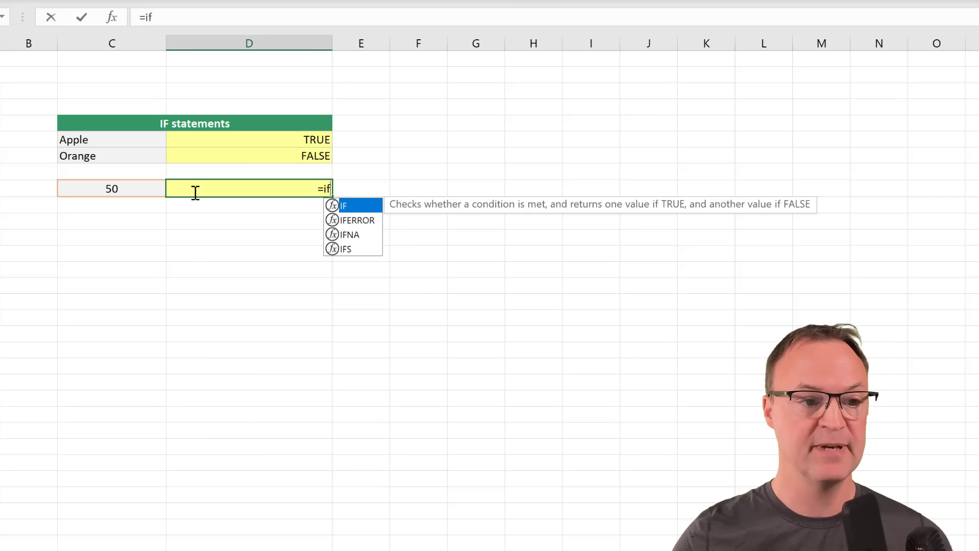
double_click(343, 205)
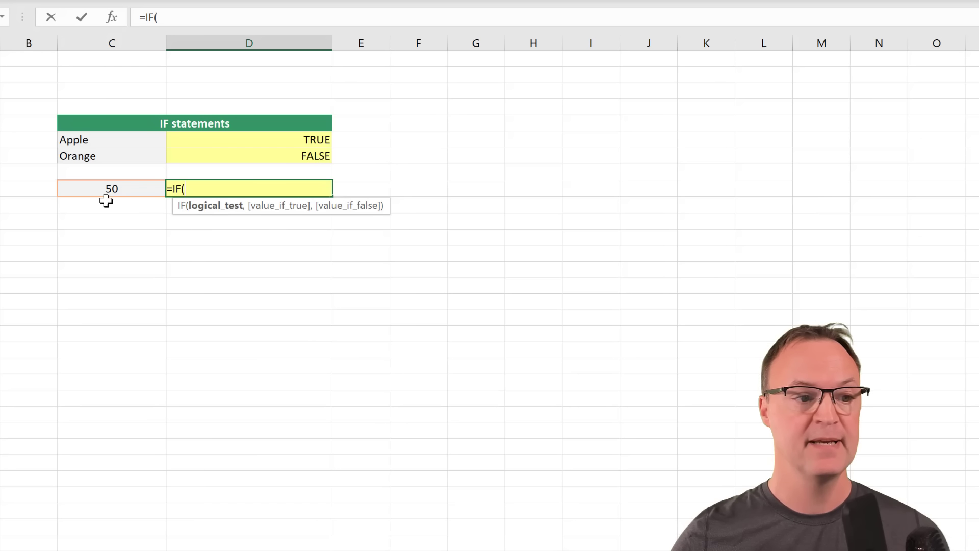
left_click(110, 191)
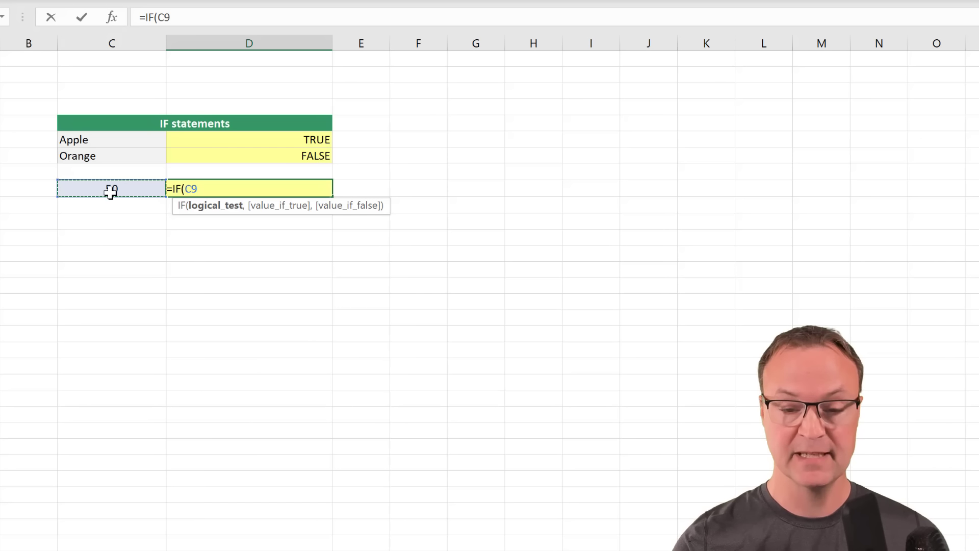
type("<10")
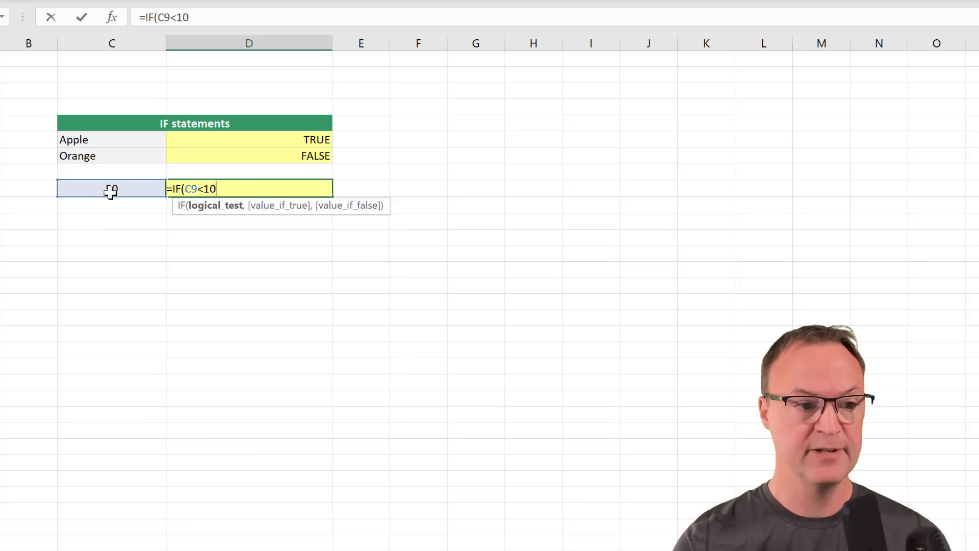
type("0")
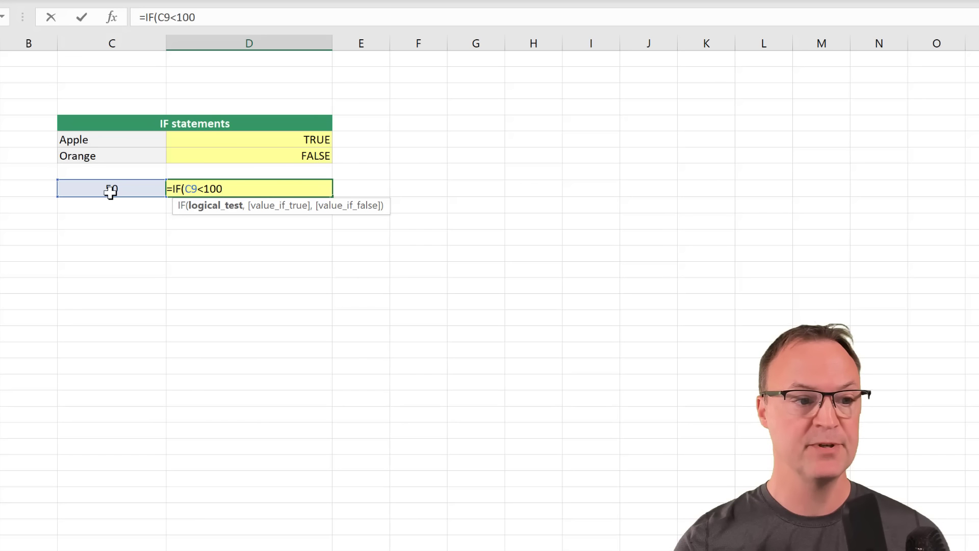
Add "Less than 100" as the value-if-true argument of the IF formula in D9
type(",")
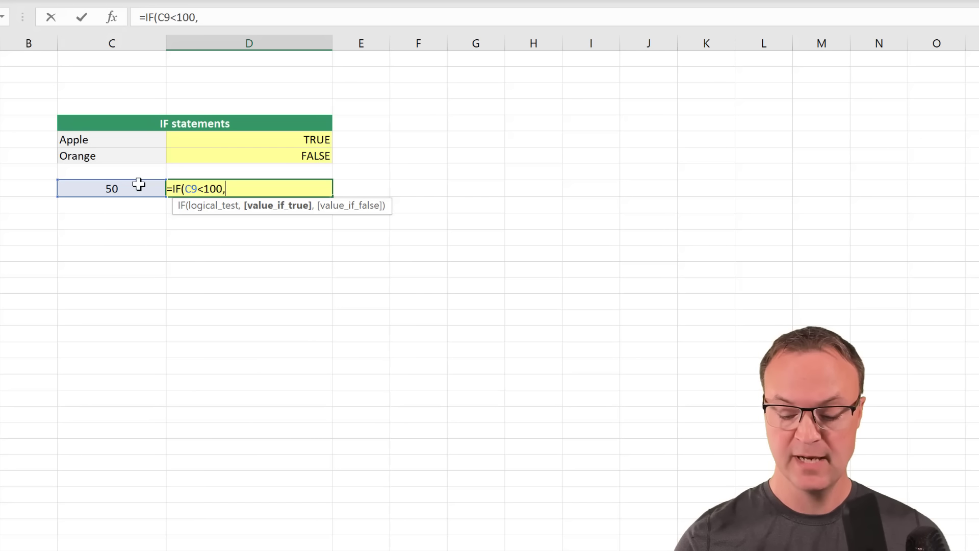
type("\"")
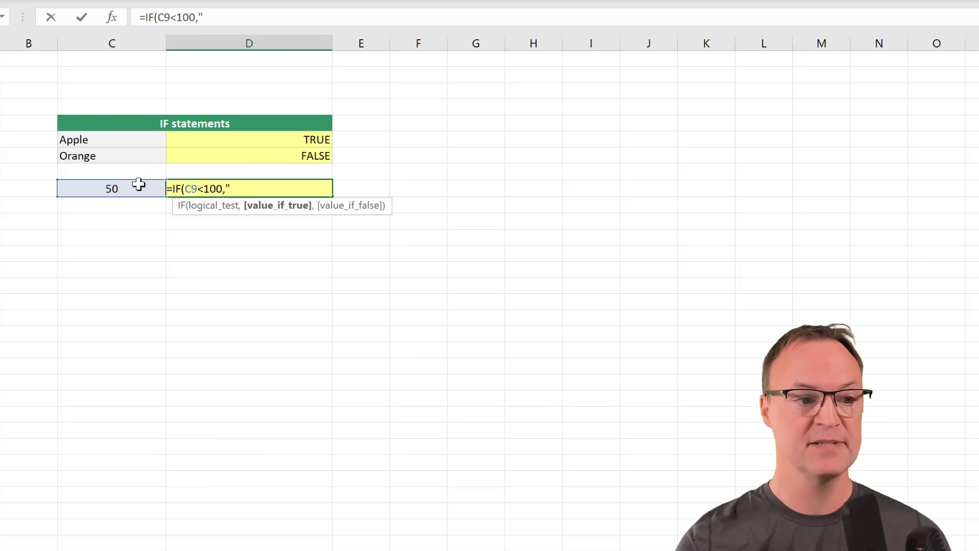
type("Les")
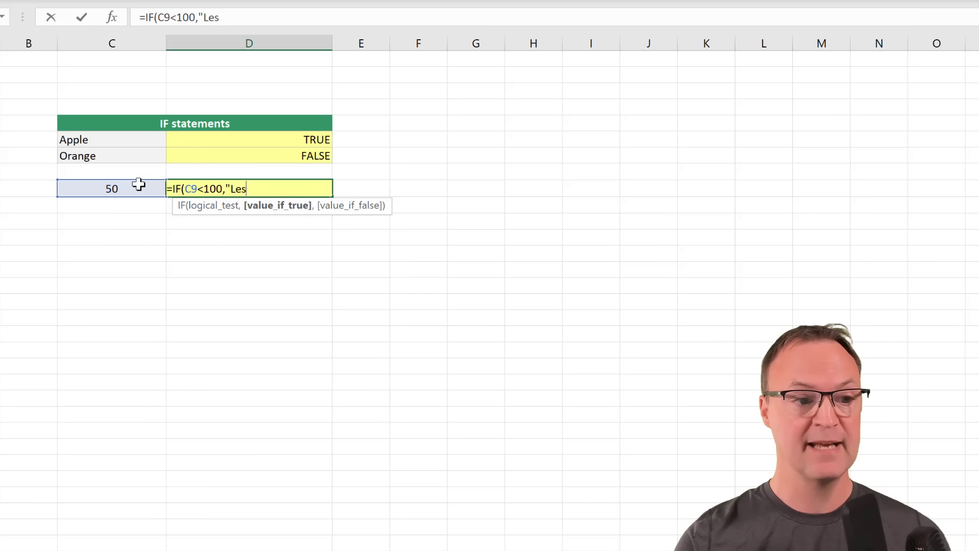
type("s than 100")
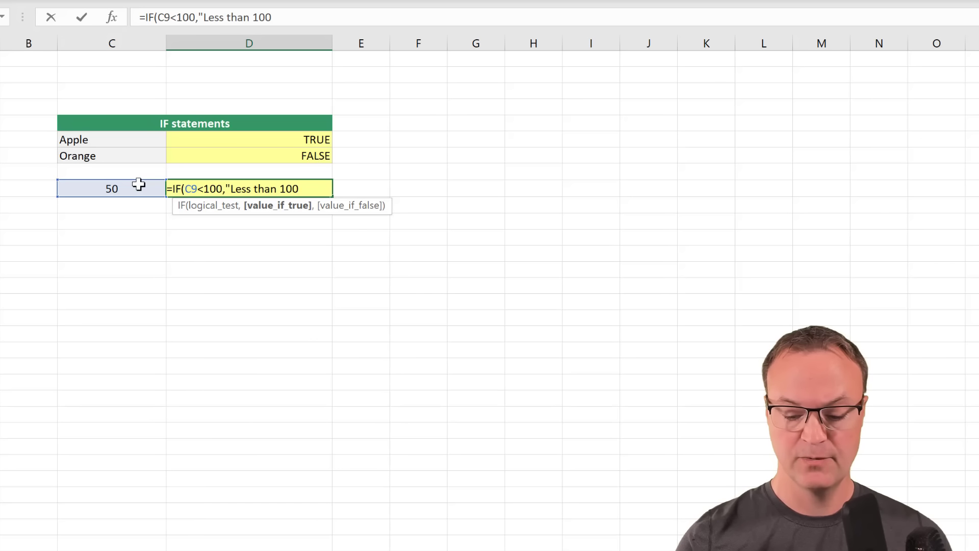
type("\"")
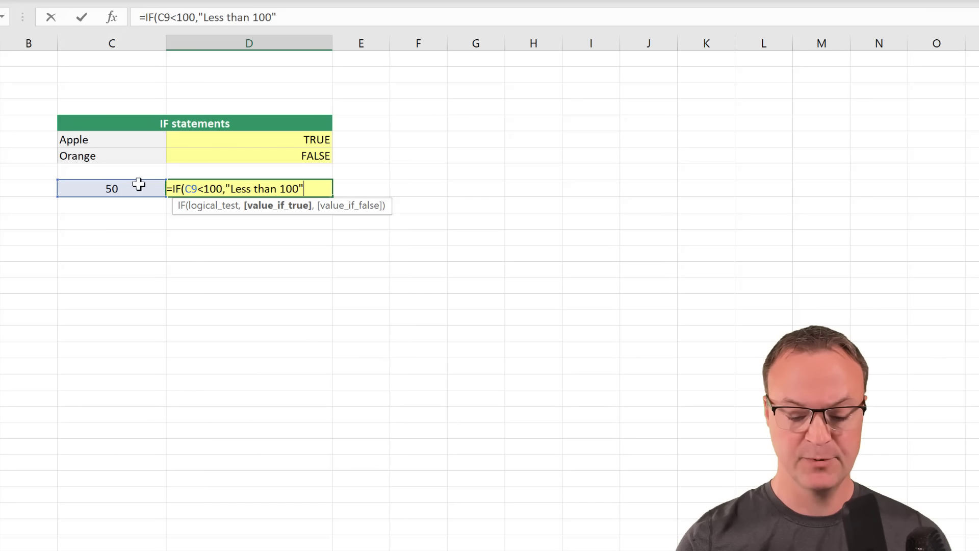
Add "Greater than 100" as the value-if-false argument in D9, close the parenthesis and enter the formula
type(",")
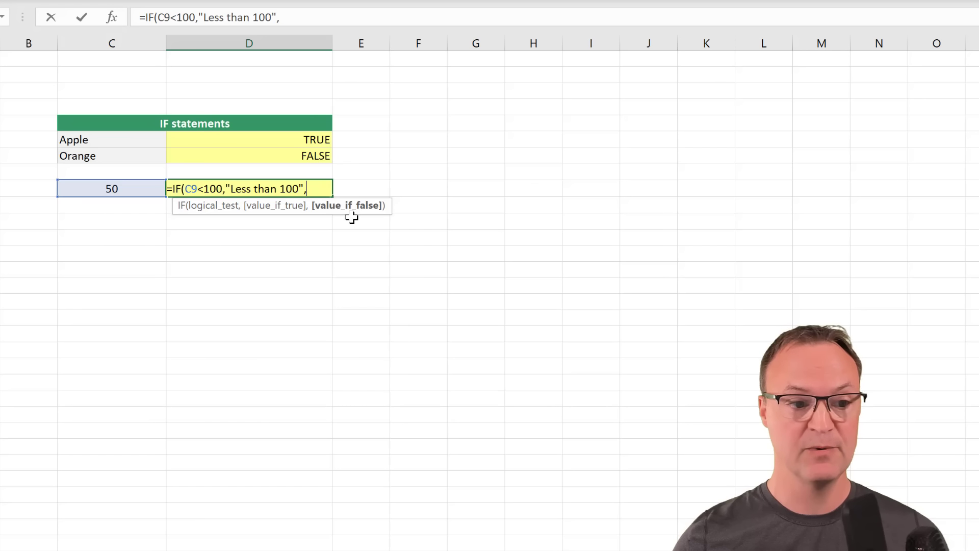
type("\"")
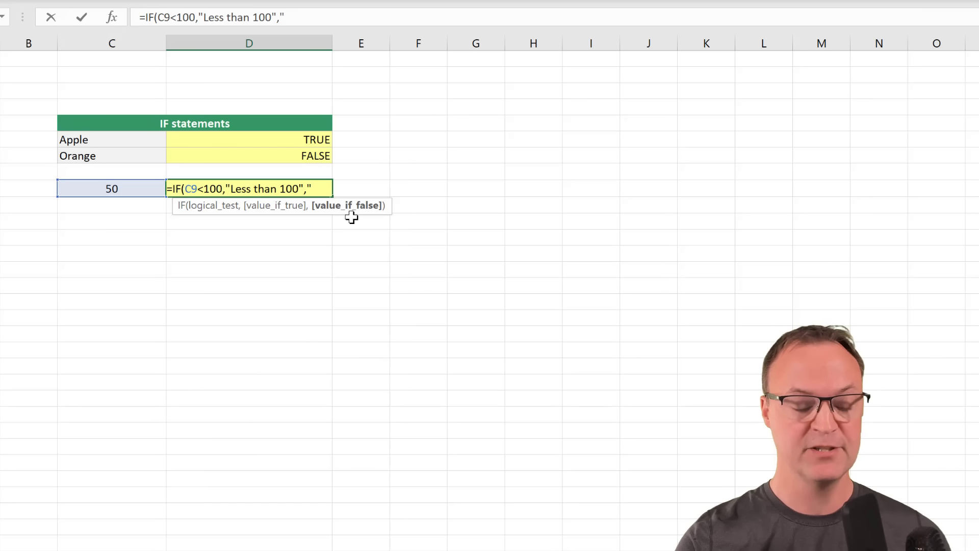
type("Greater t")
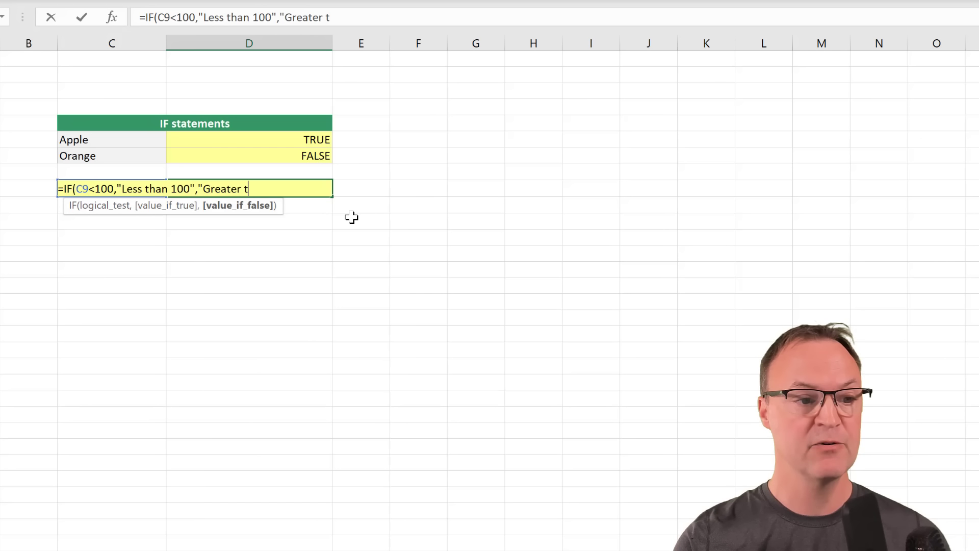
type("han 100")
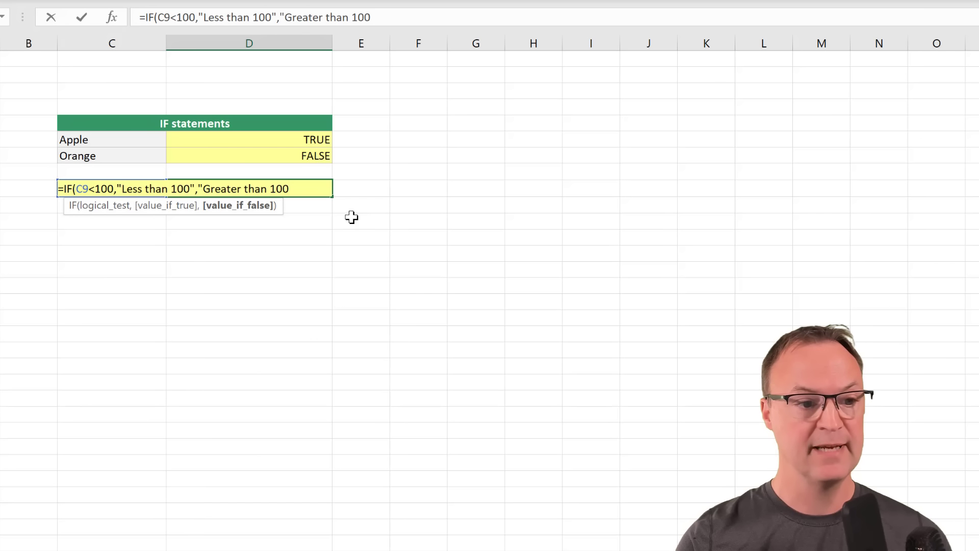
type("\"")
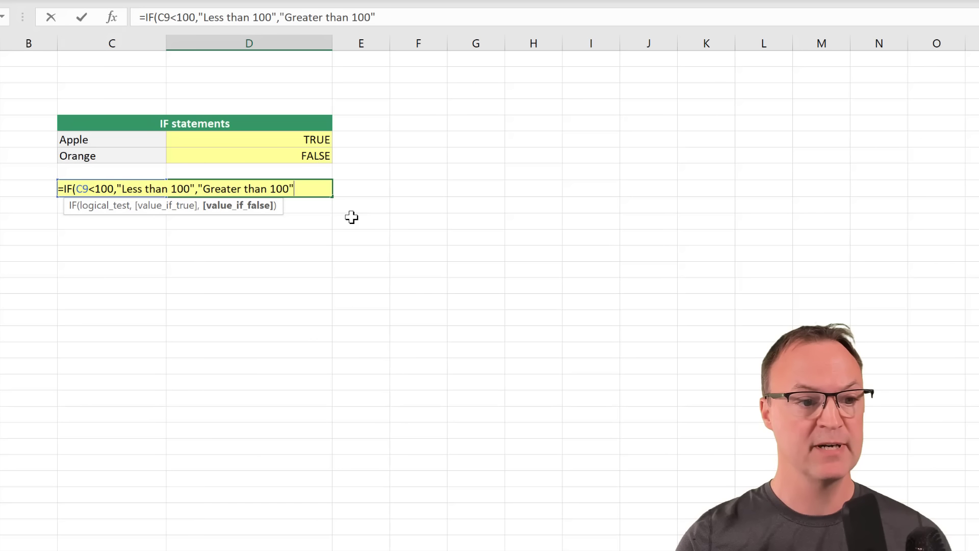
type(")")
key("Return")
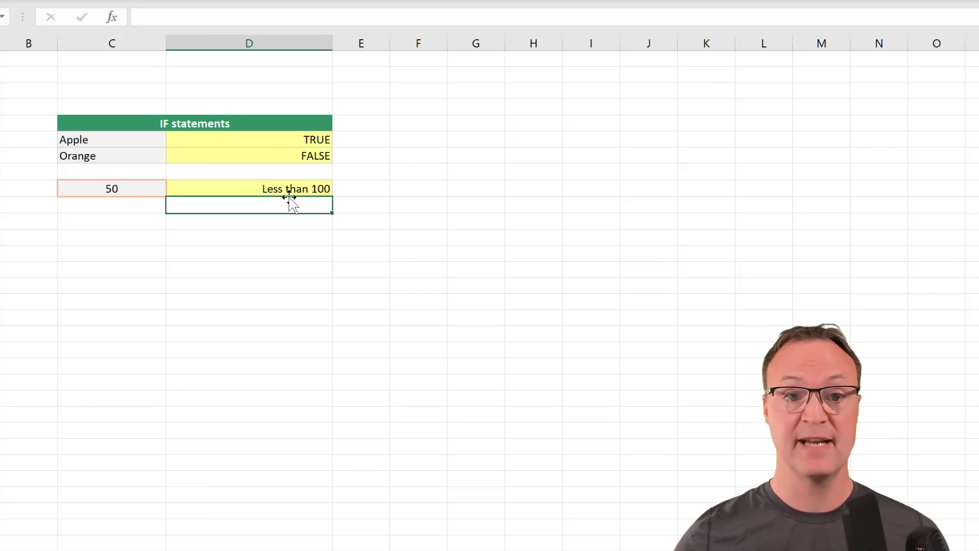
Change the number in C9 to 120 to test the IF formula's other outcome
left_click(132, 189)
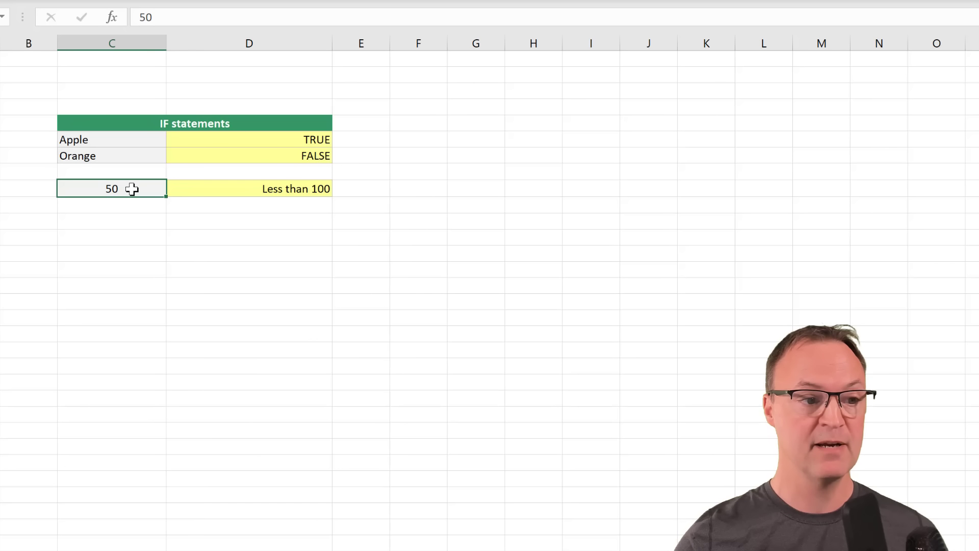
type("120")
key("Return")
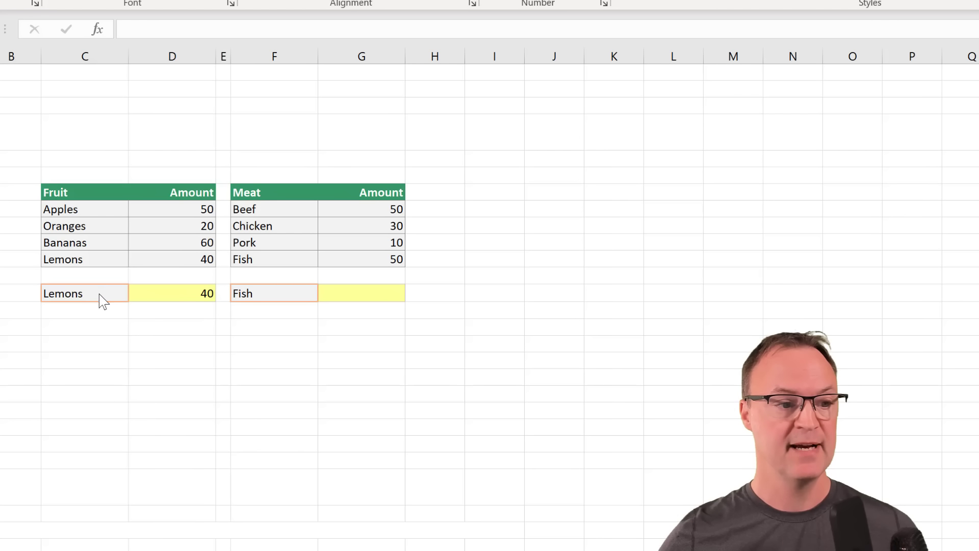
Check the VLOOKUP formula in D13 below the Fruit table and change the lookup fruit in C13 to Apples
left_click(190, 295)
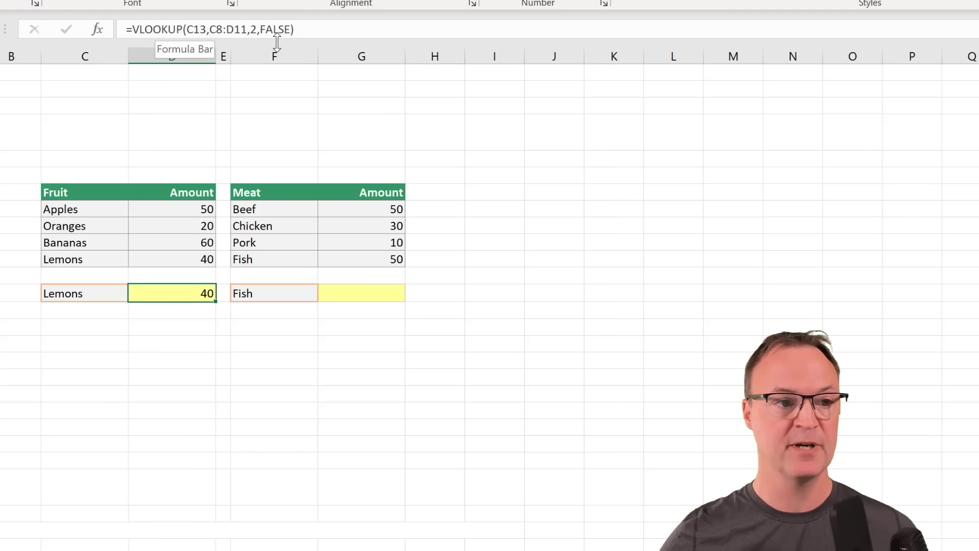
left_click(86, 293)
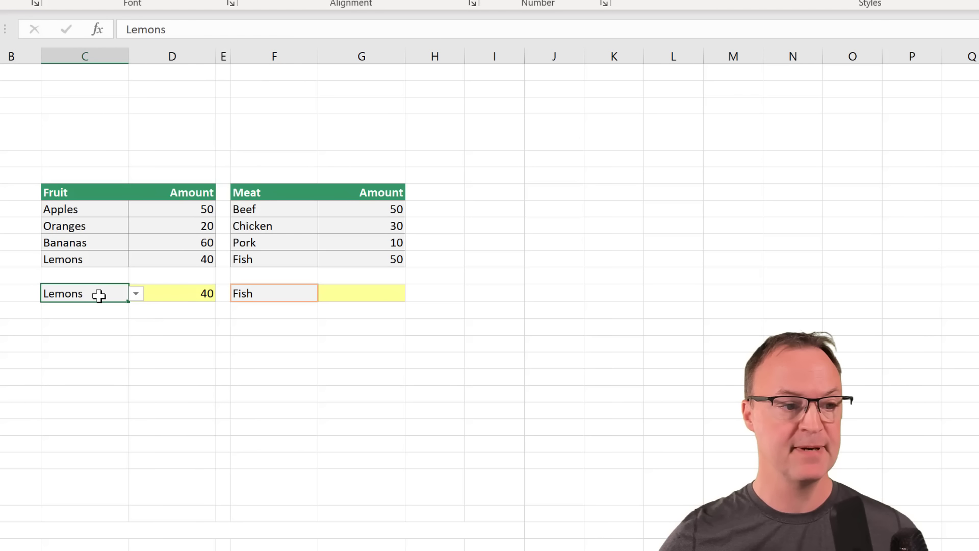
type("App")
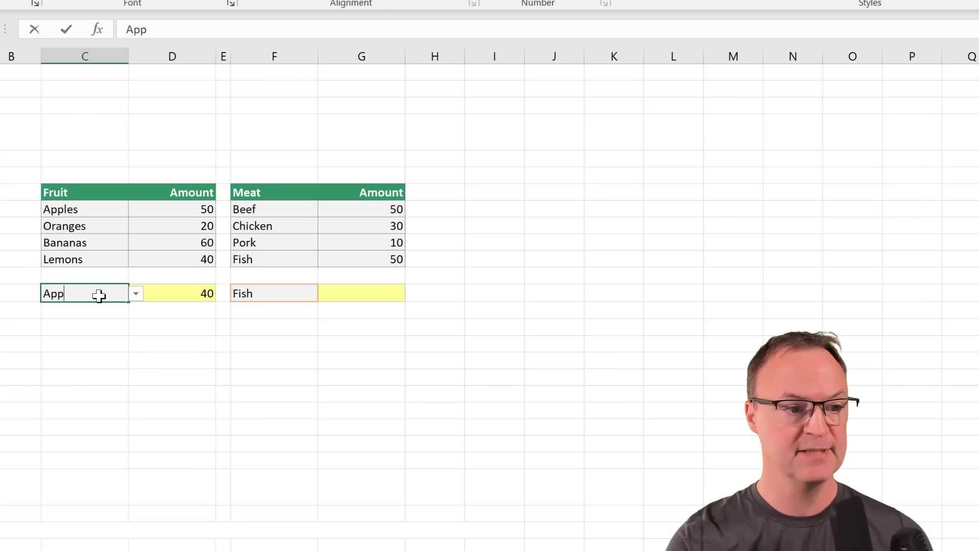
type("les")
key("Return")
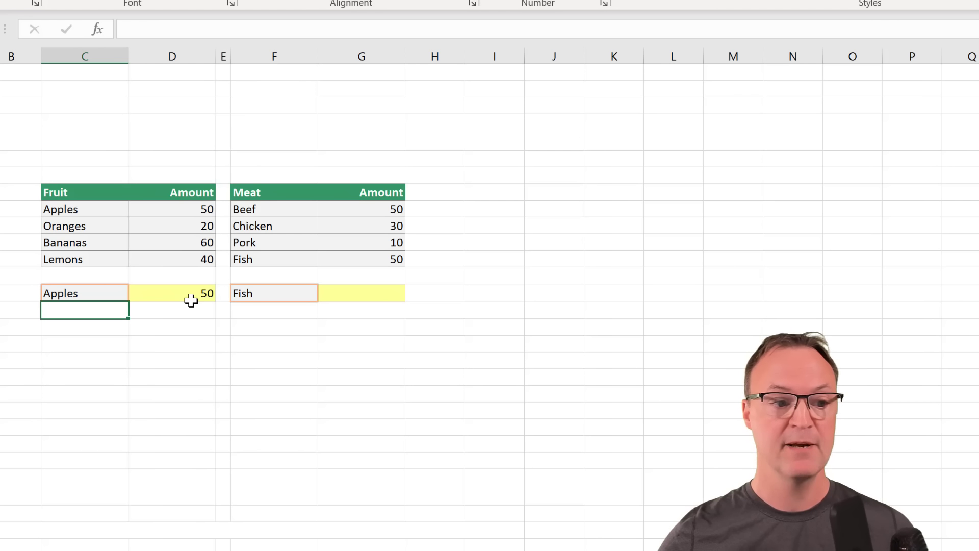
Start a VLOOKUP formula in G13 with F13 as the lookup value and the Meat table range F8:G11 as the table array
left_click(345, 298)
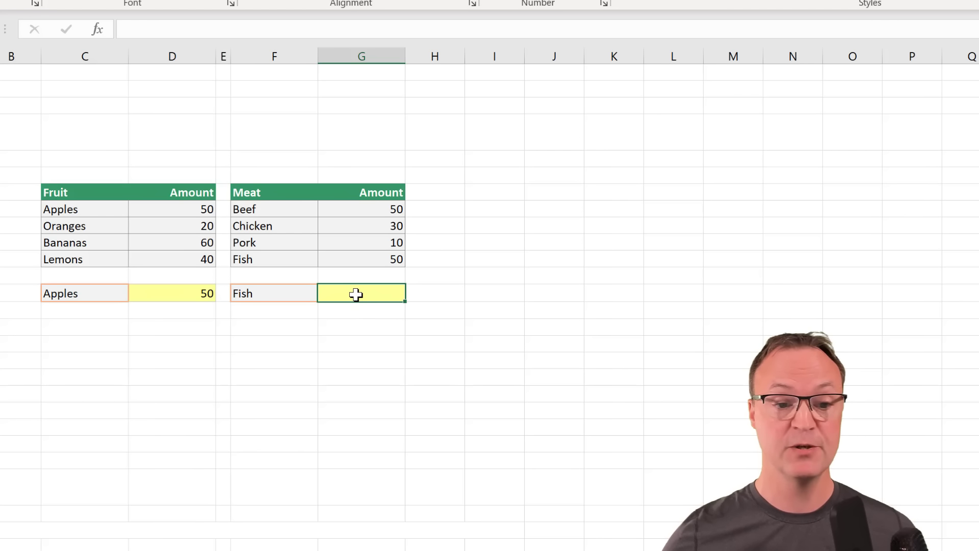
type("=")
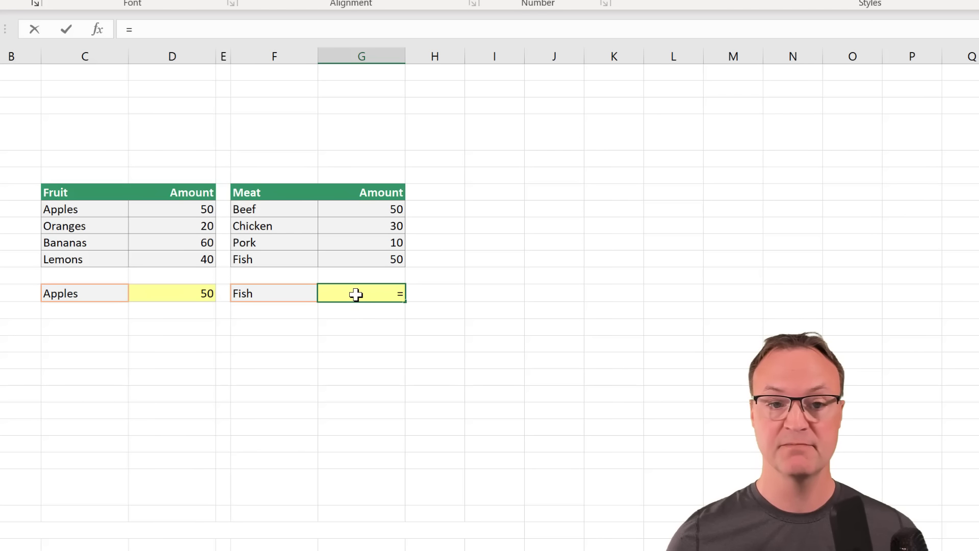
type("vl")
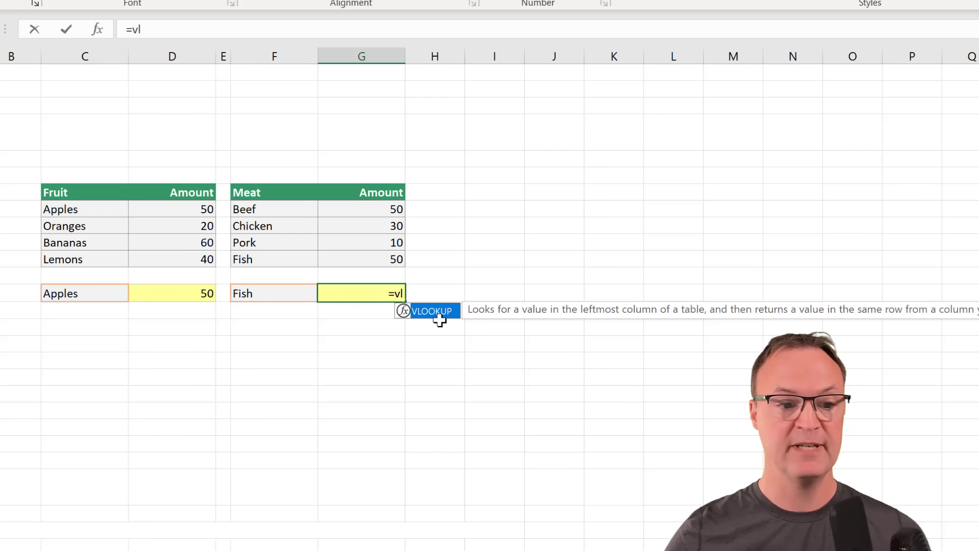
double_click(405, 311)
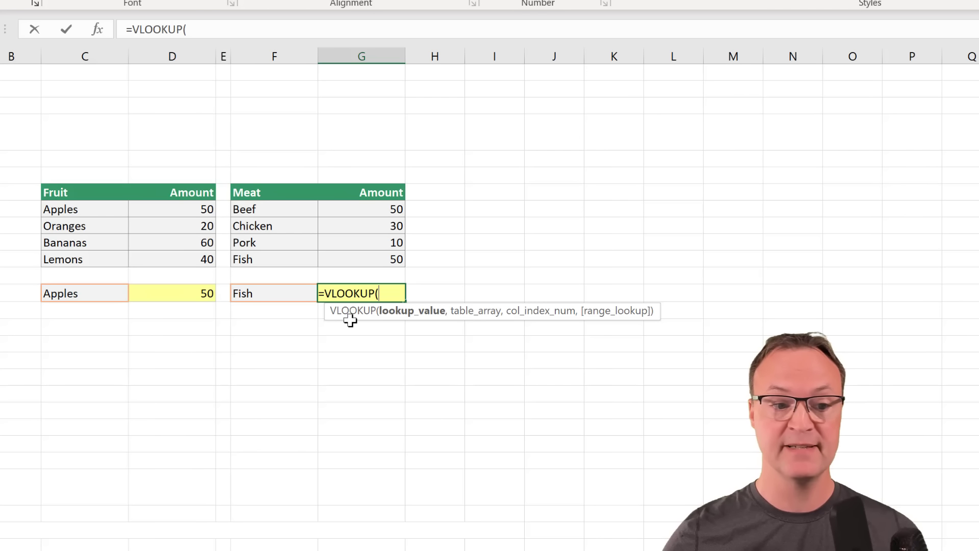
left_click(264, 297)
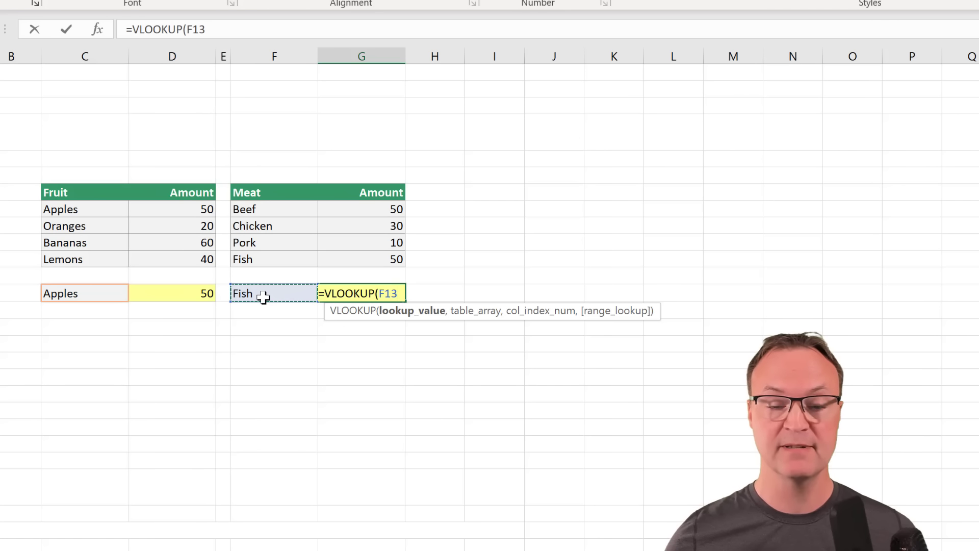
type(",")
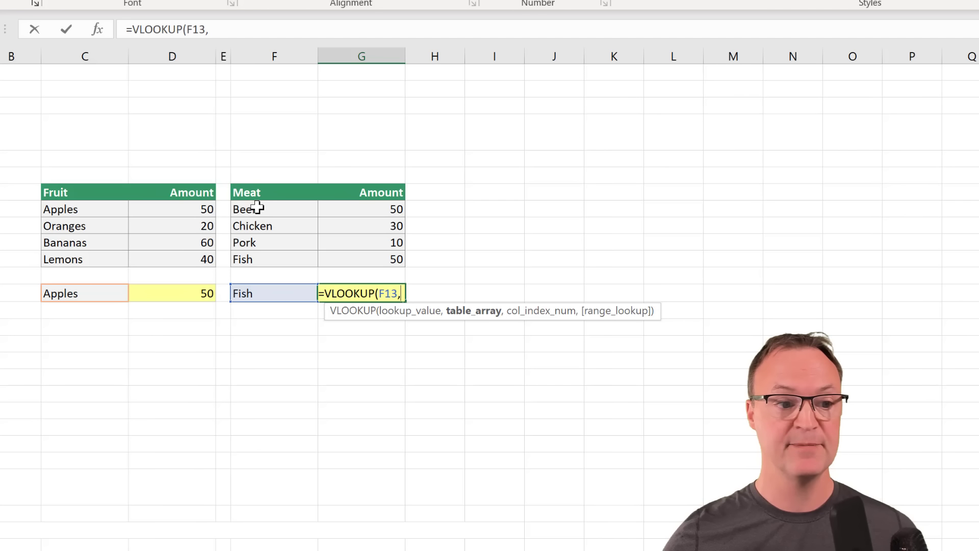
left_click_drag(258, 208, 362, 262)
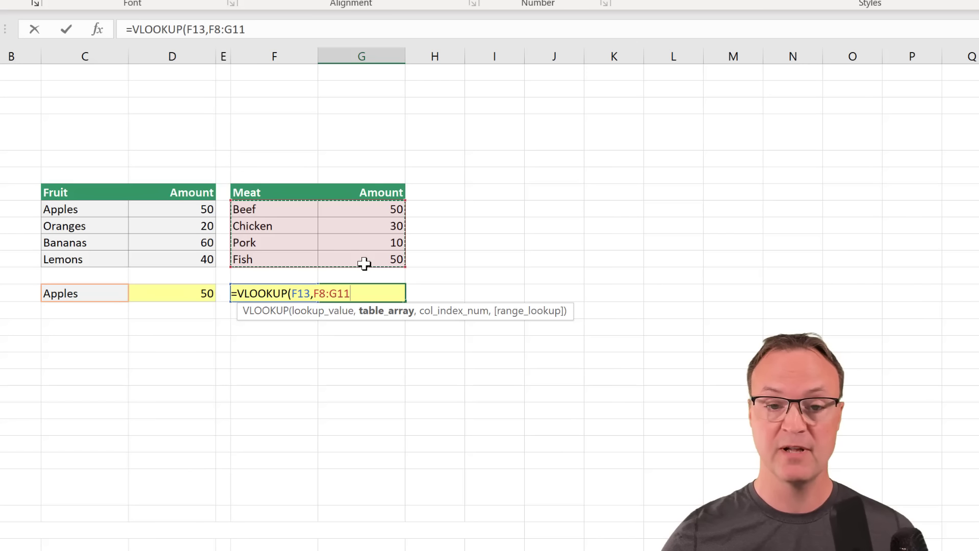
type(",")
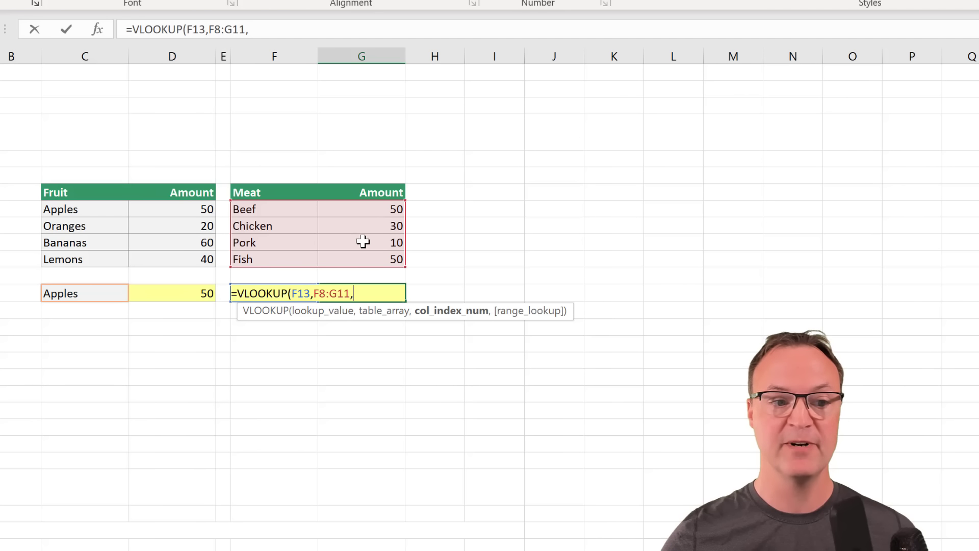
Complete the VLOOKUP in G13 with column index 2 and FALSE for an exact match, and enter the formula
type("2")
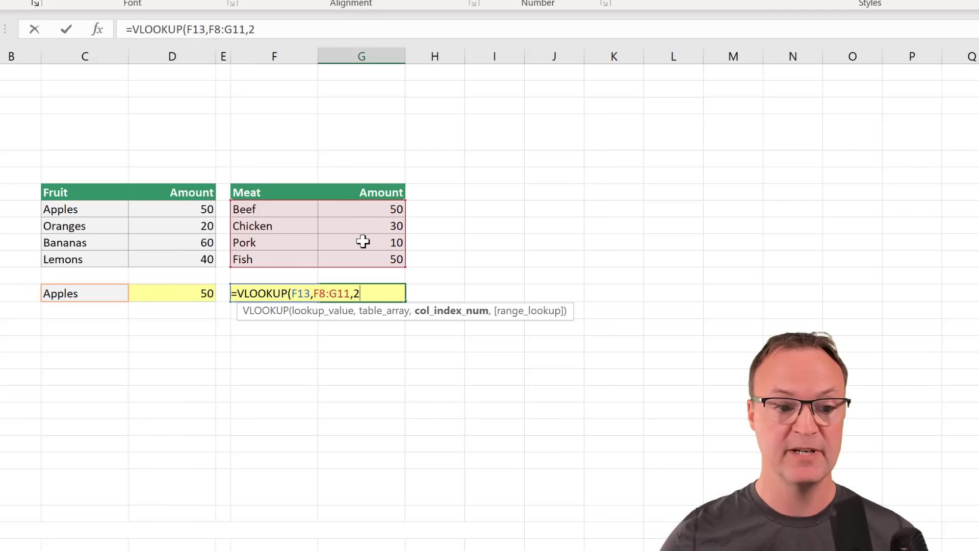
type(",")
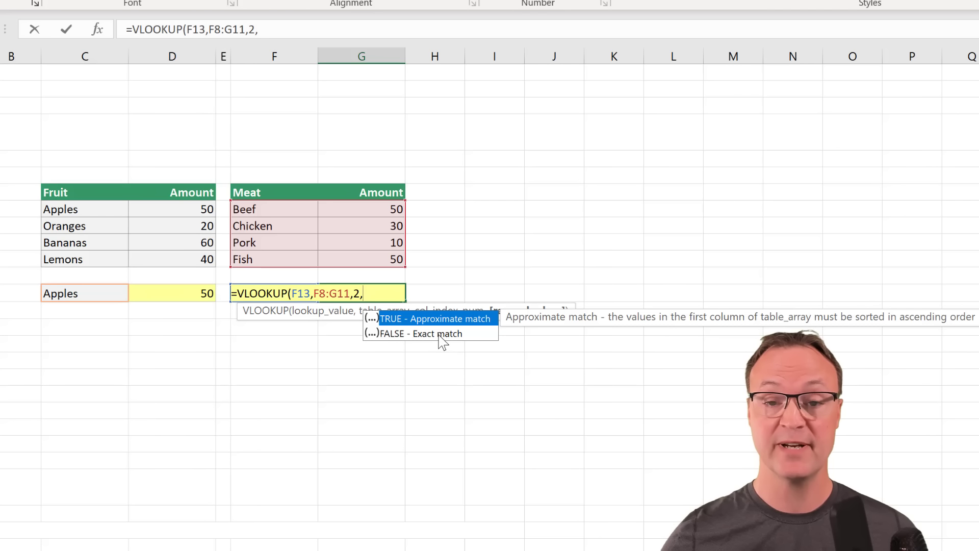
double_click(419, 334)
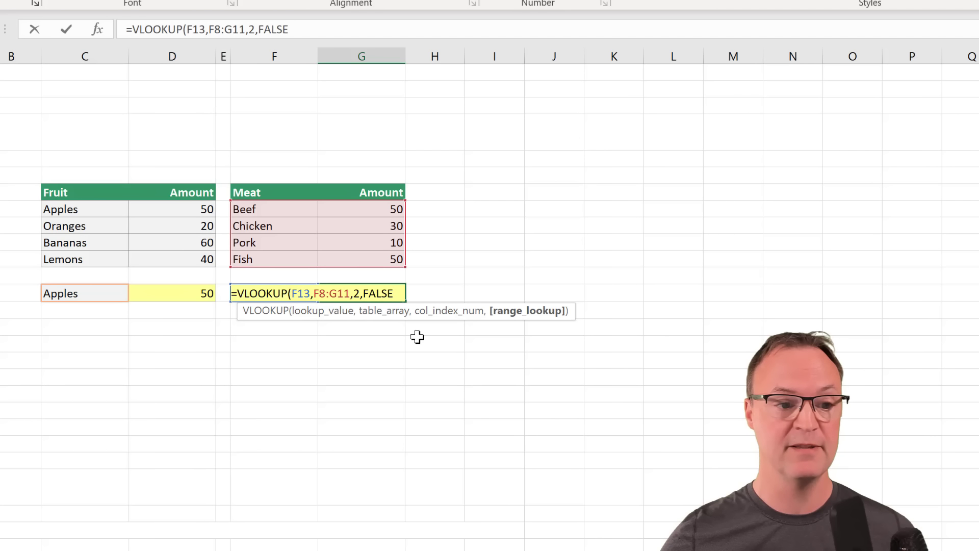
type(")")
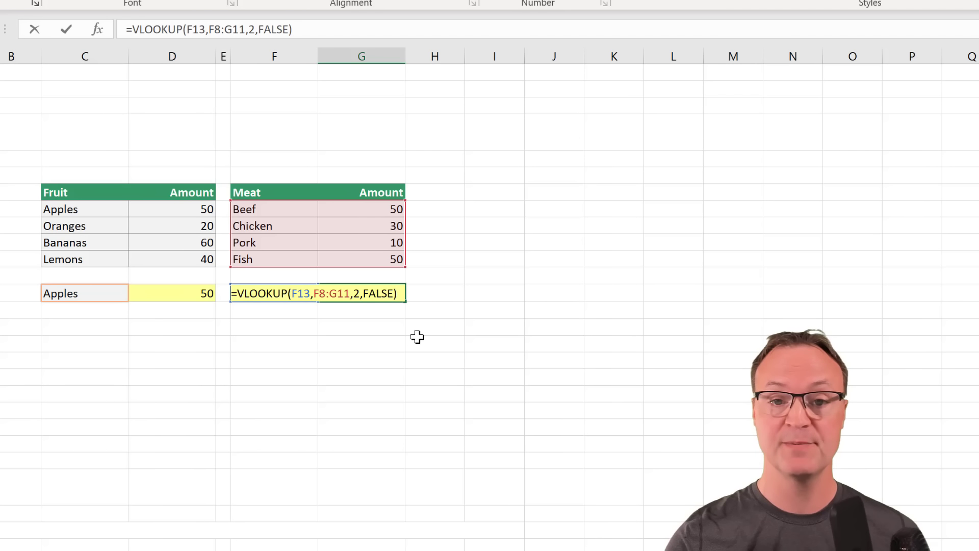
key("Return")
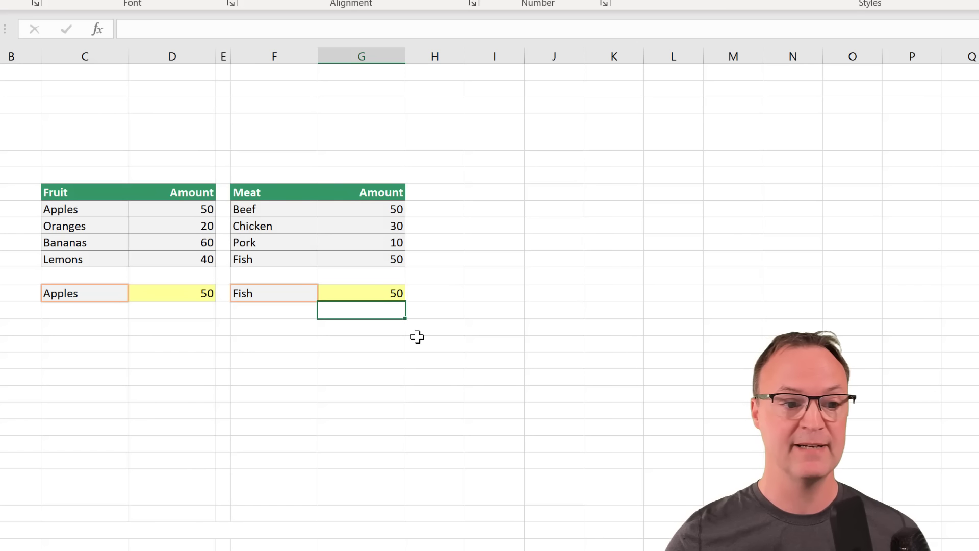
Change the lookup meat in F13 to Pork to test the VLOOKUP formula
left_click(253, 297)
type("Pr")
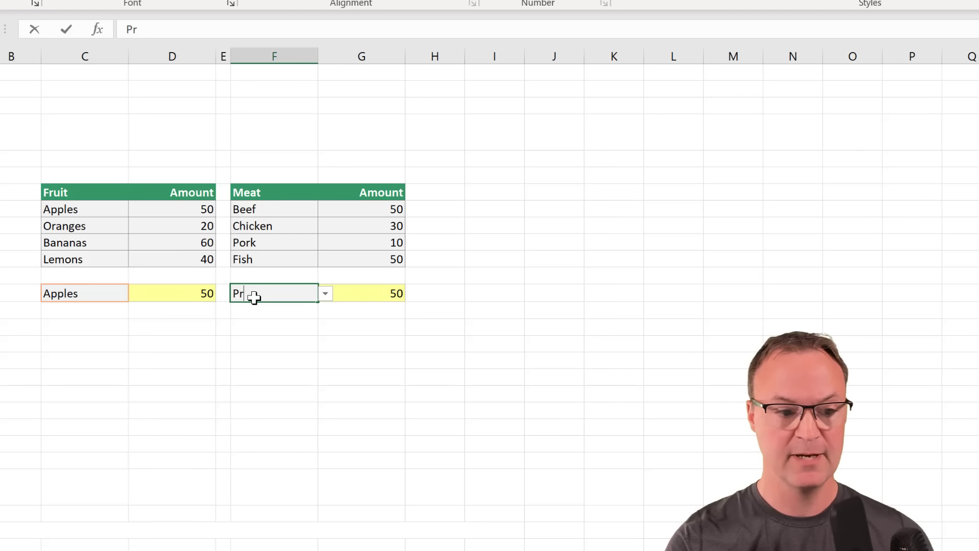
key("BackSpace")
type("ork")
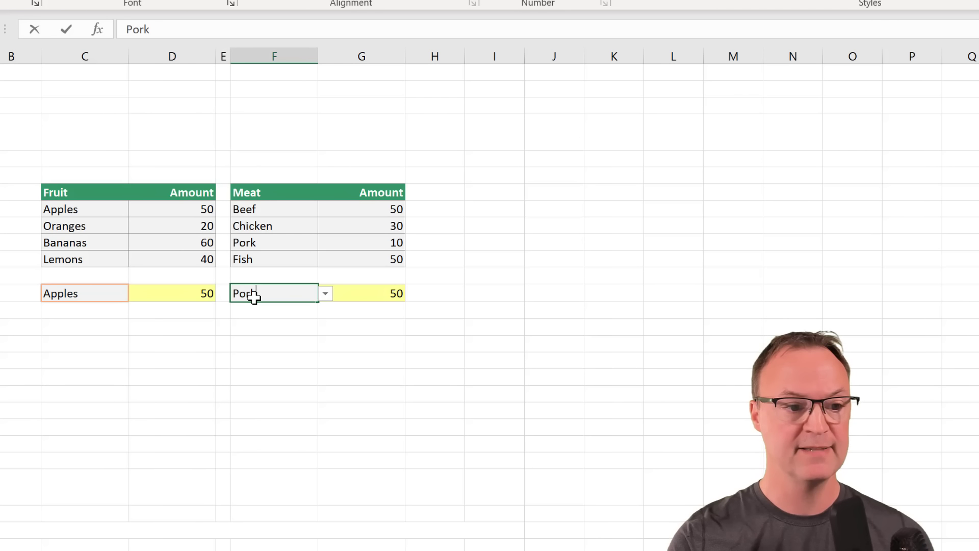
key("Return")
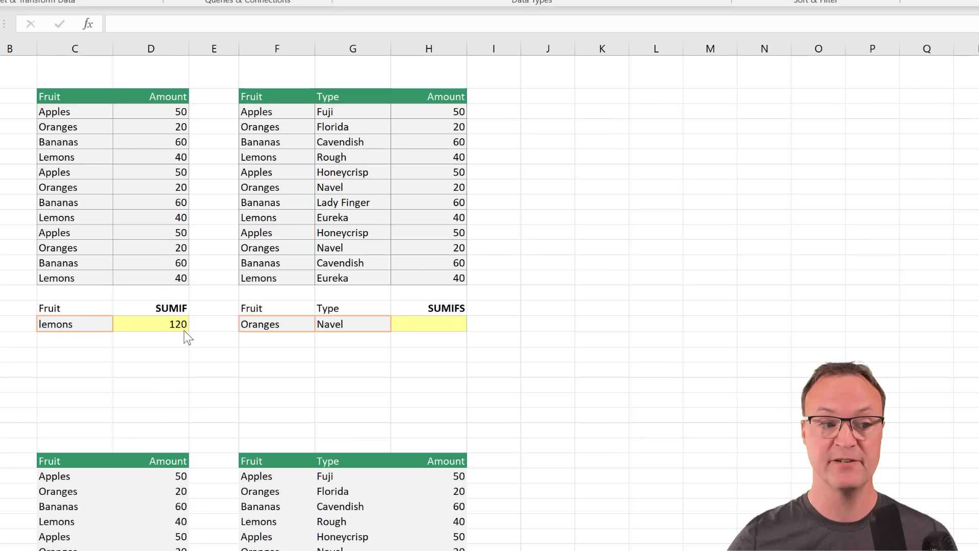
left_click(97, 325)
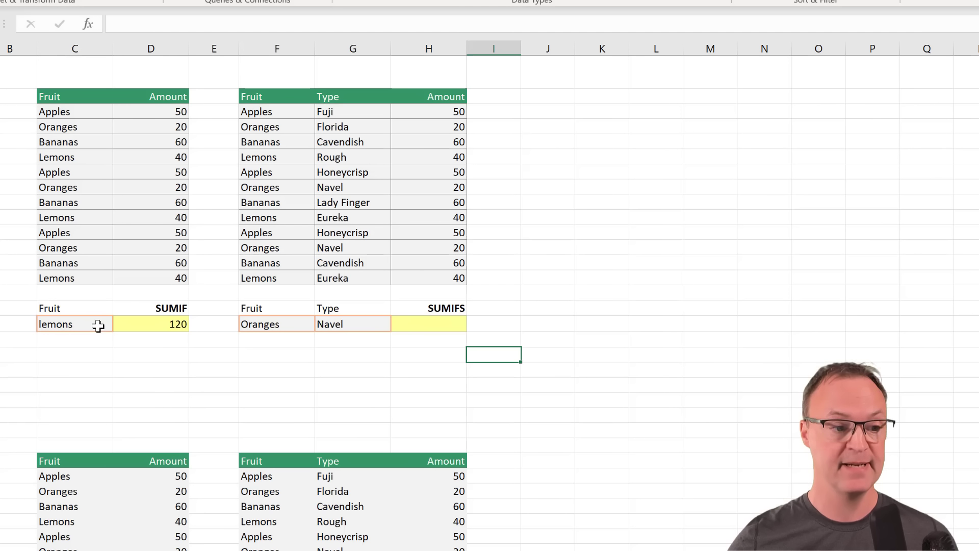
type("app")
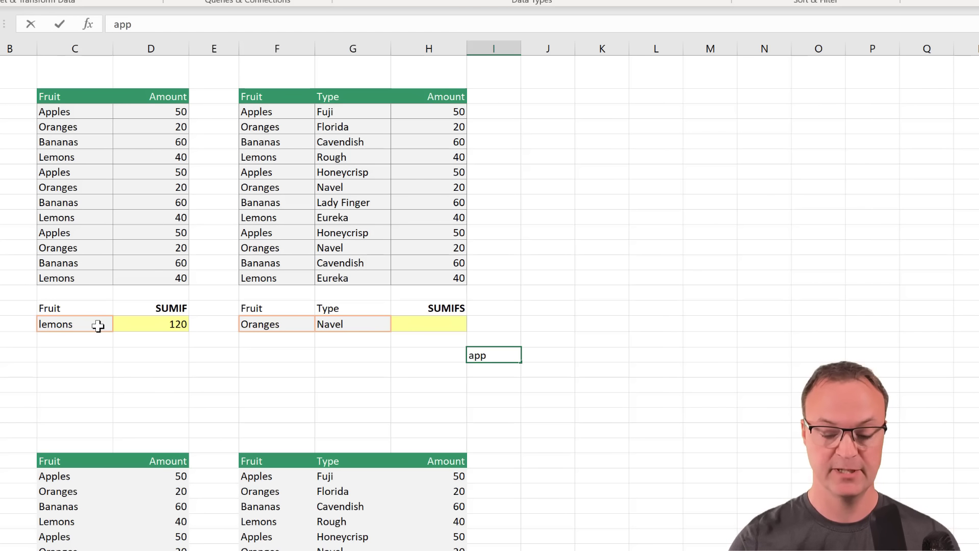
key("BackSpace")
key("BackSpace")
key("BackSpace")
Change the SUMIF criteria fruit in C17 to apples
left_click(98, 326)
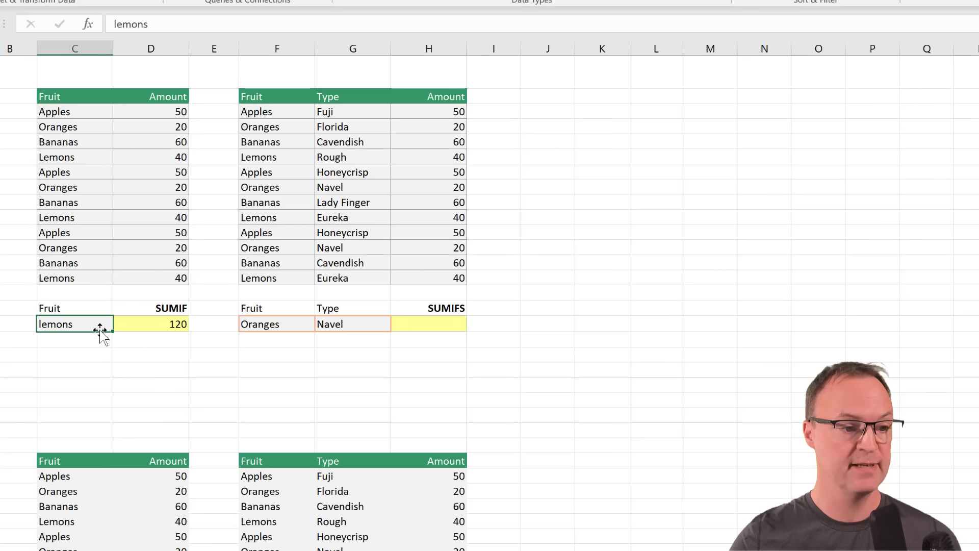
type("apple")
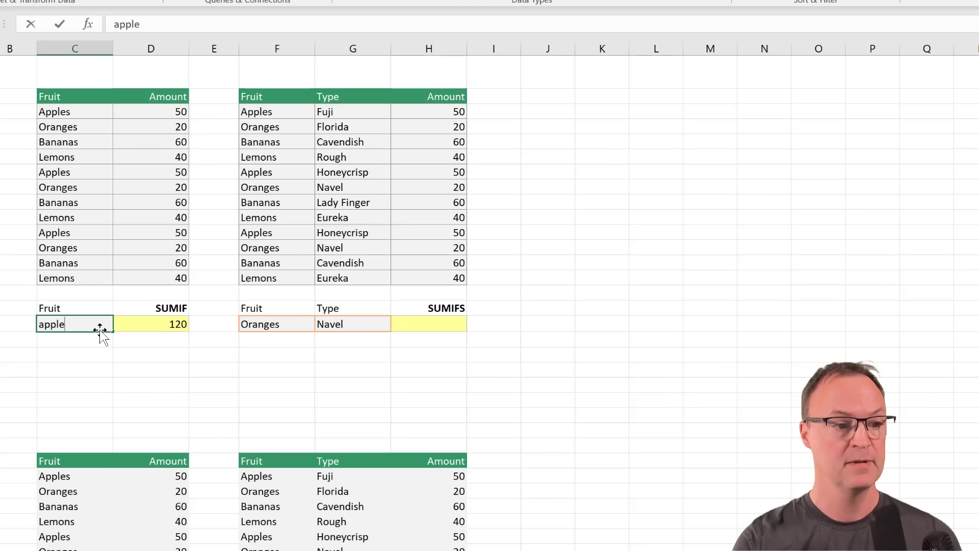
type("s")
key("Return")
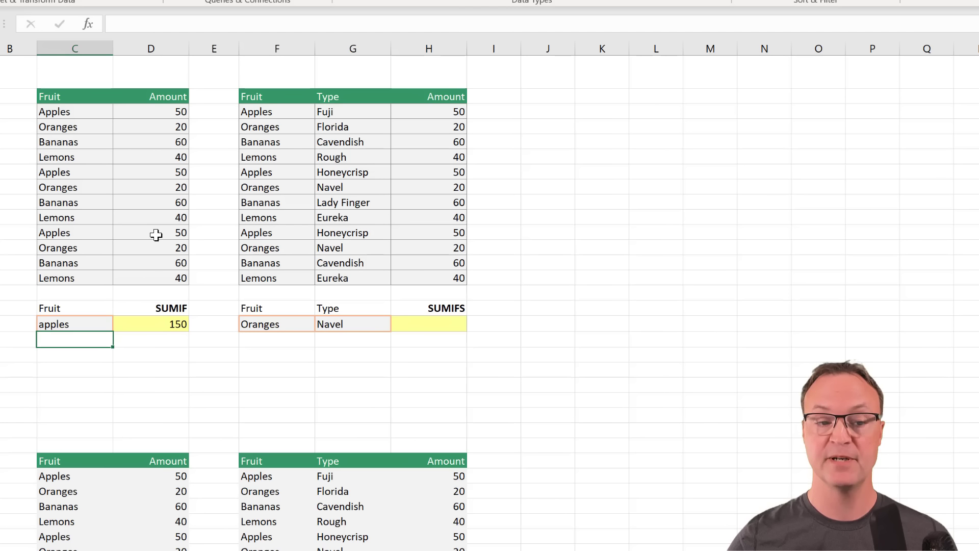
Clear D17 and start a SUMIF formula there with the fruit names C3:C14 as the range
left_click(176, 328)
key("Delete")
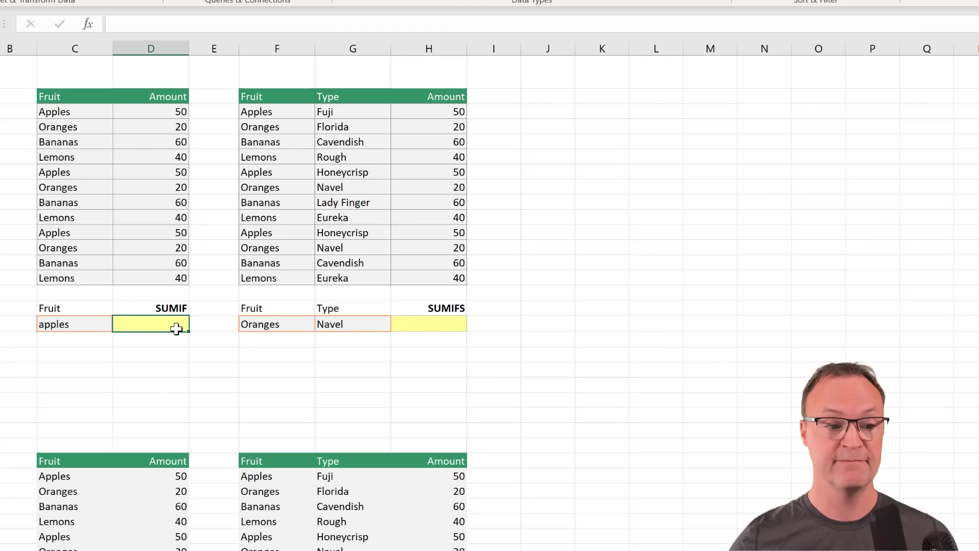
type("=")
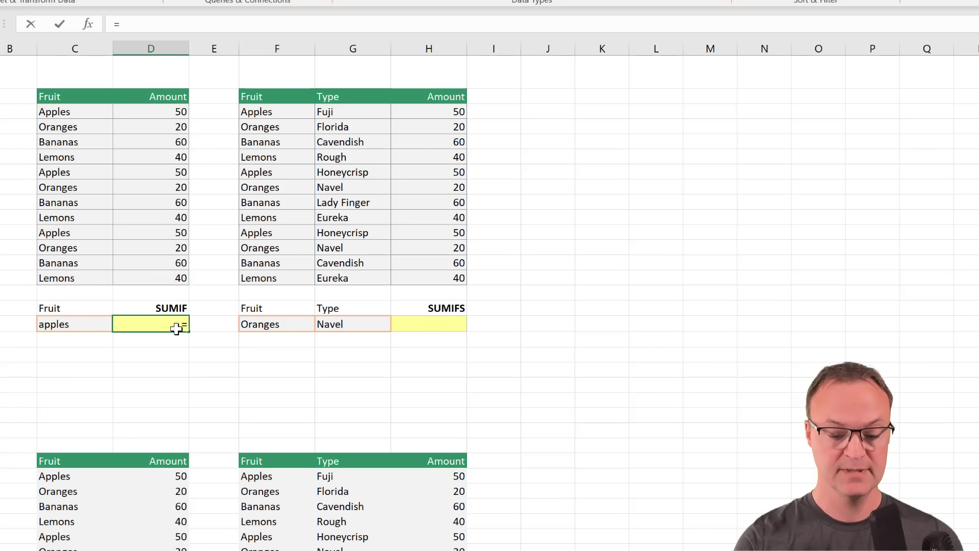
type("sum")
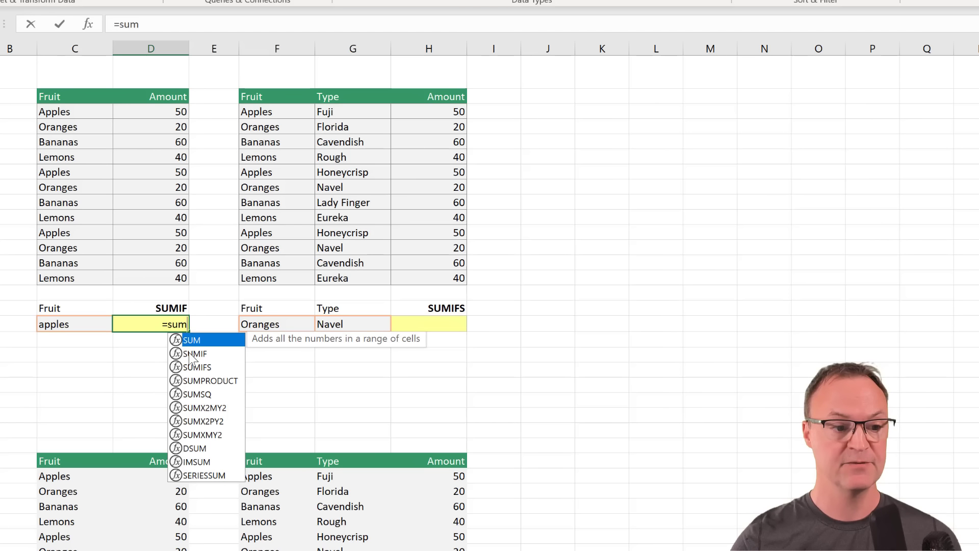
double_click(191, 354)
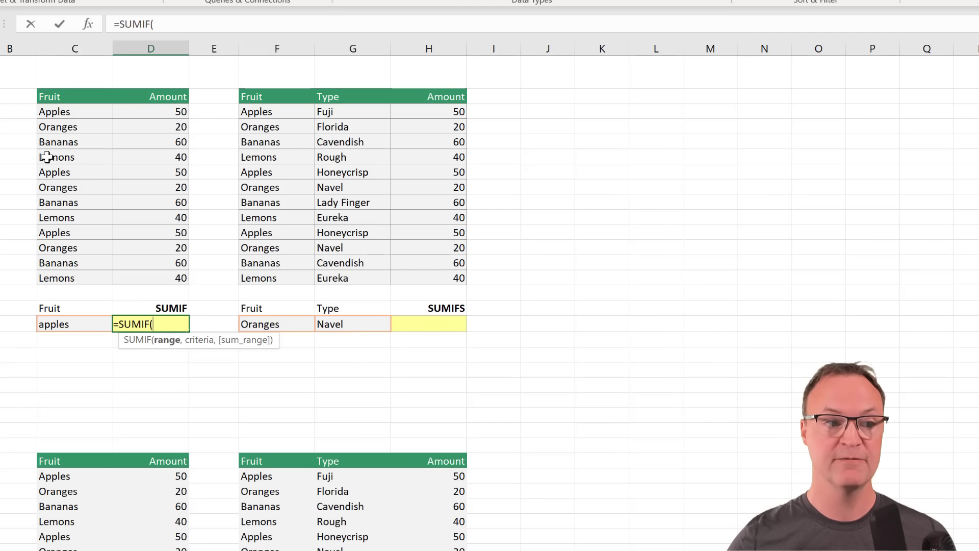
left_click_drag(60, 110, 61, 275)
type(",")
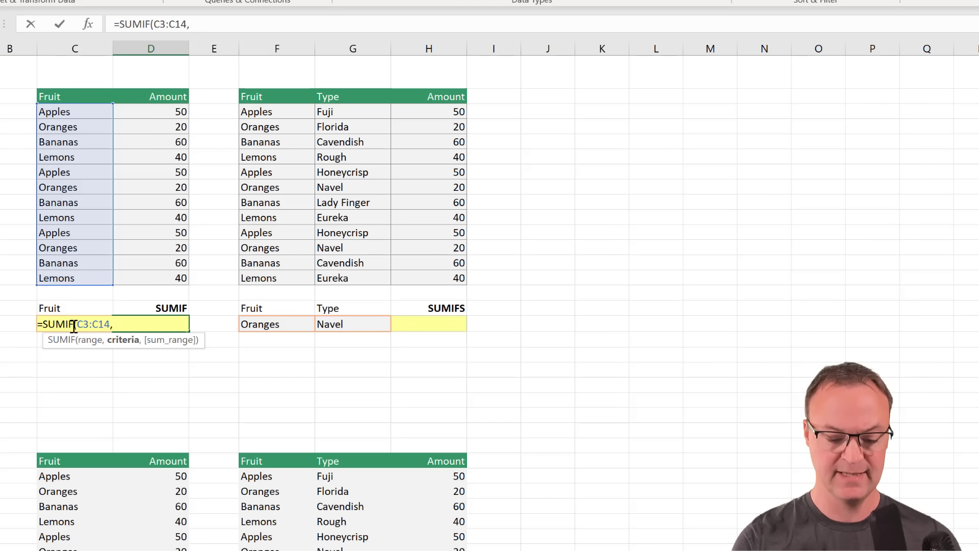
Complete the SUMIF in D17 with C17 as the criteria and D3:D14 as the sum range, and enter the formula
type("c17,")
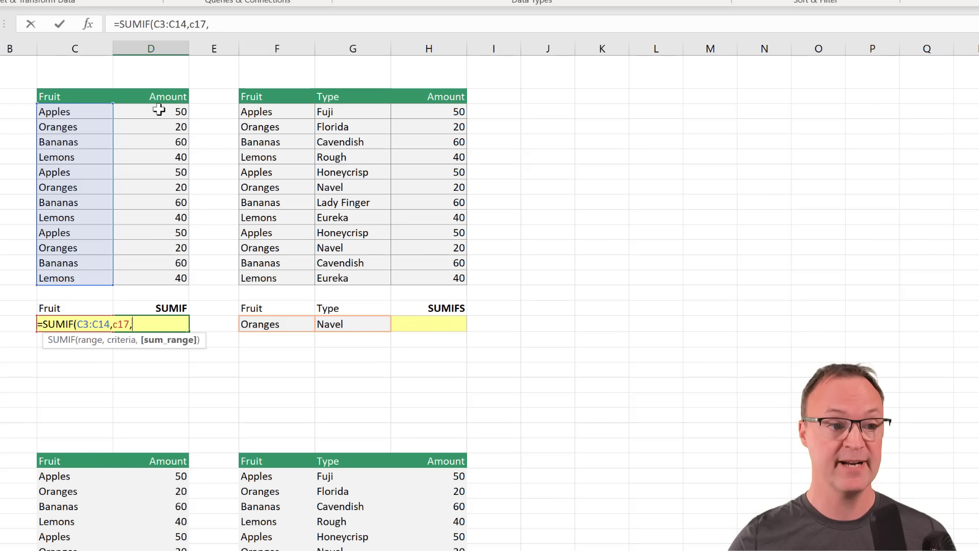
left_click_drag(162, 112, 145, 283)
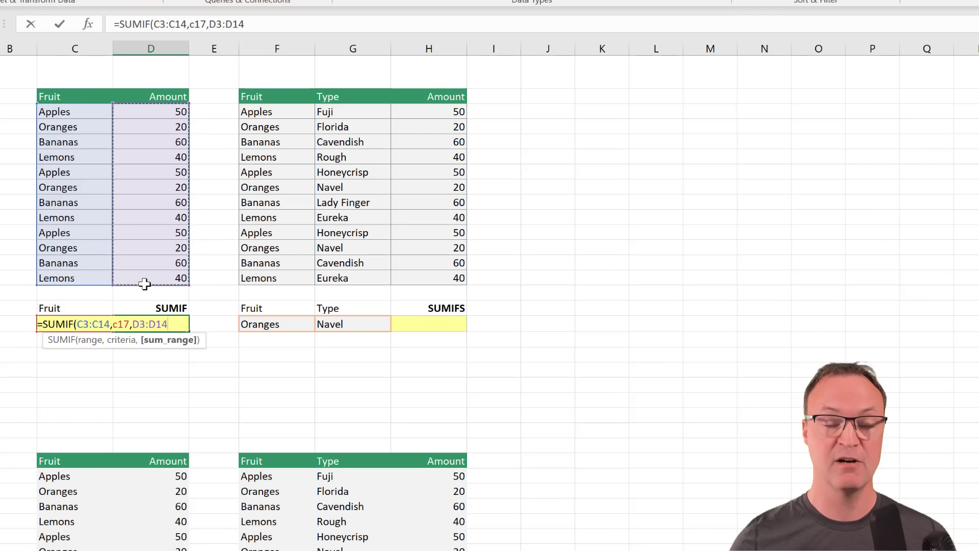
key("Return")
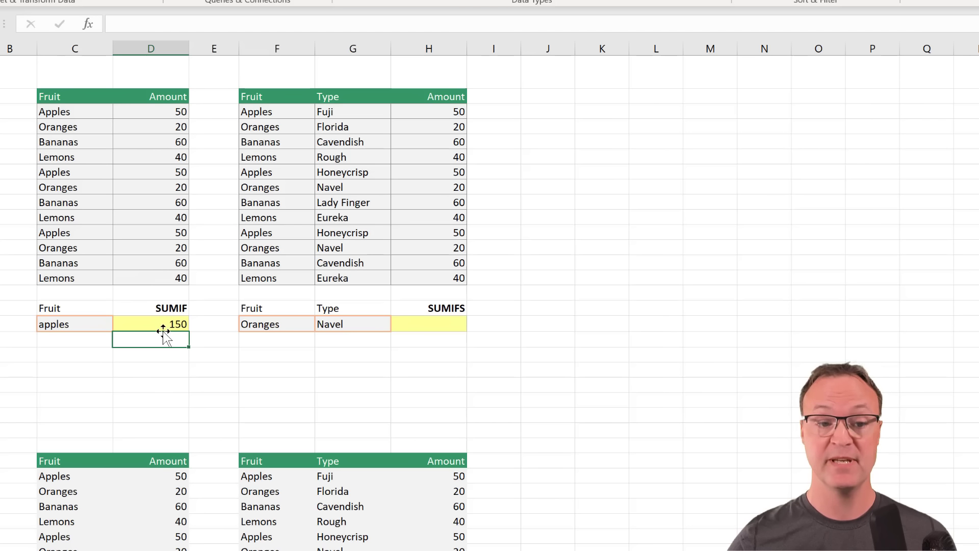
Change the criteria fruit in C17 to oranges to test the SUMIF formula
left_click(72, 326)
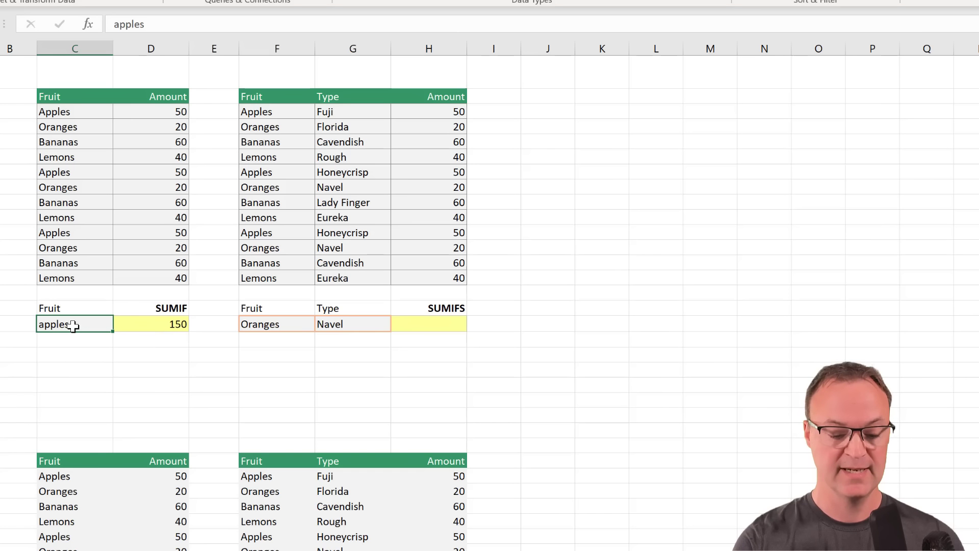
type("oragnes")
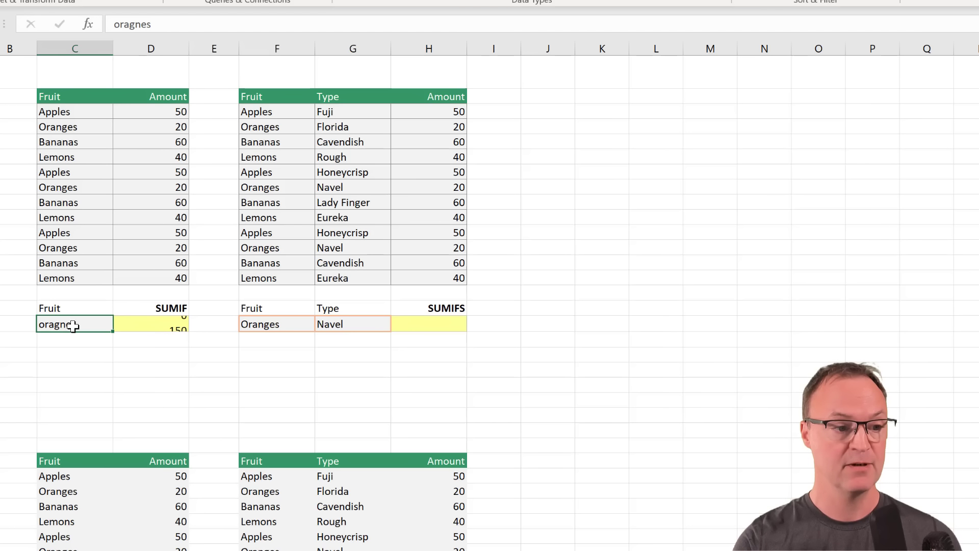
key("Return")
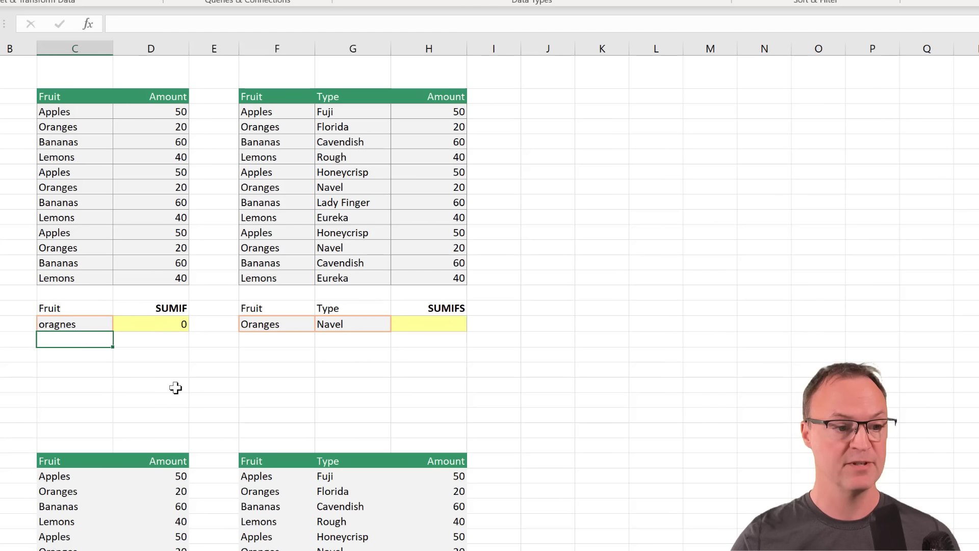
left_click(82, 328)
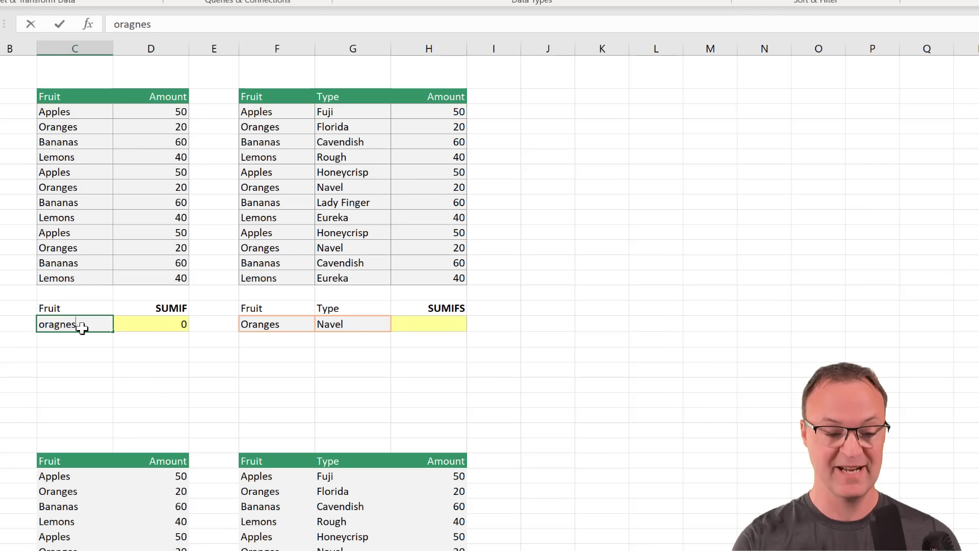
type("oranges")
key("Return")
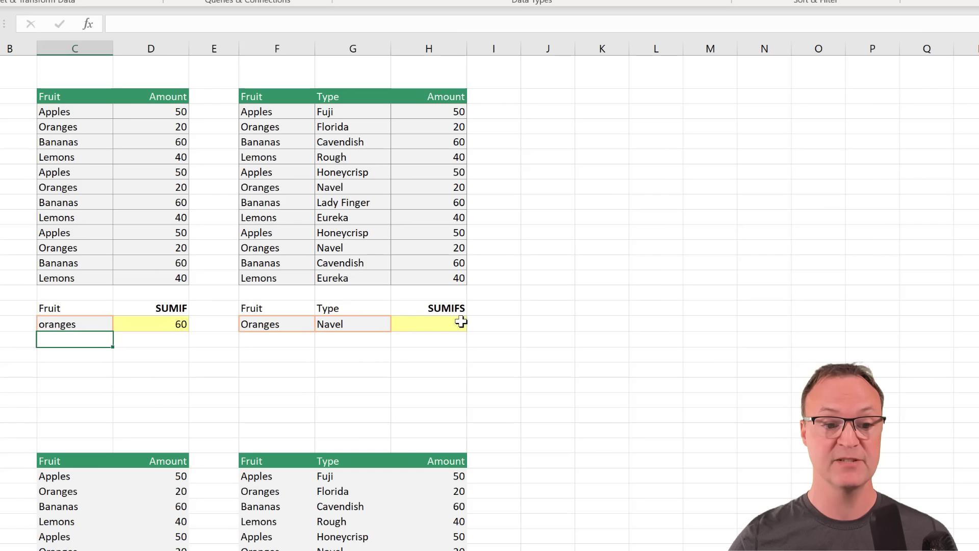
Start a SUMIFS formula in H17 with H3:H14 as the sum range and F3:F14 matched against the fruit in F17
left_click(434, 323)
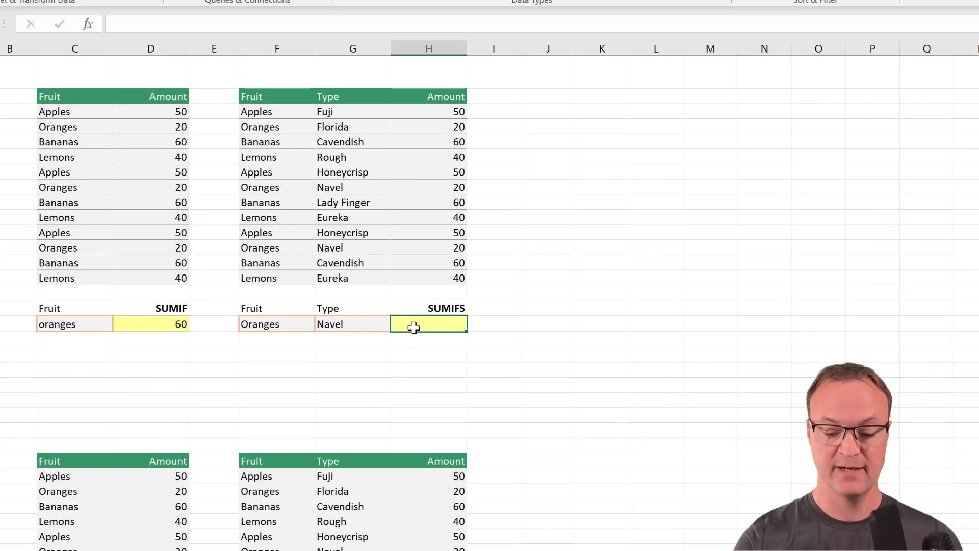
type("=su")
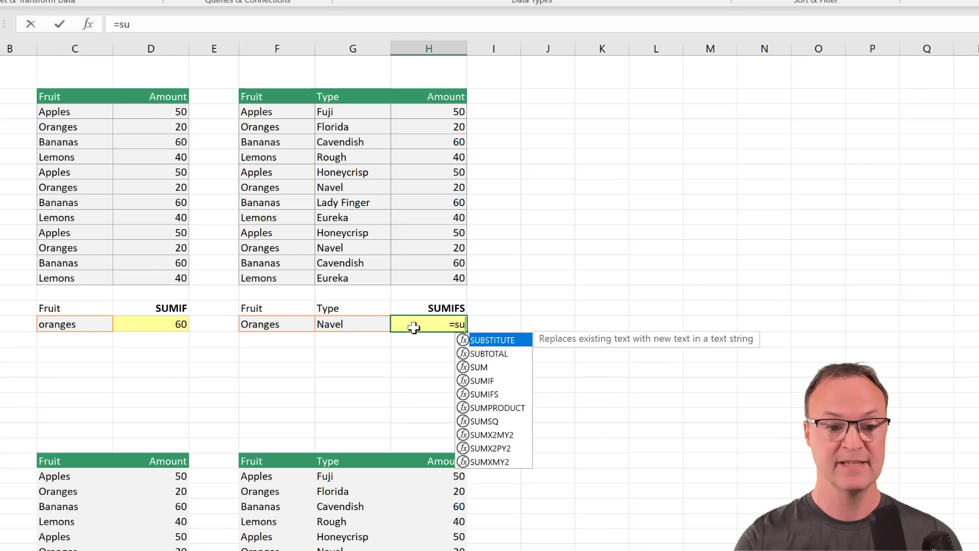
double_click(466, 395)
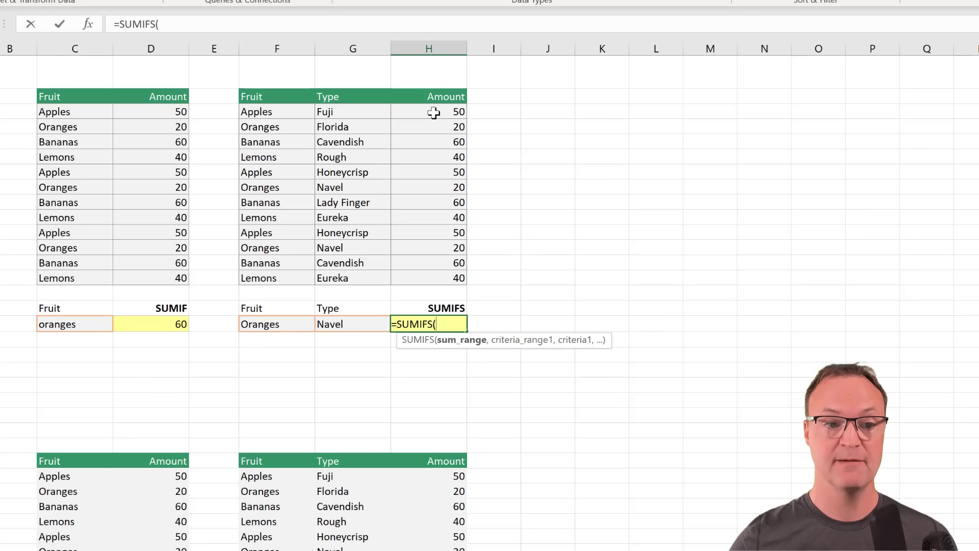
left_click_drag(433, 113, 441, 277)
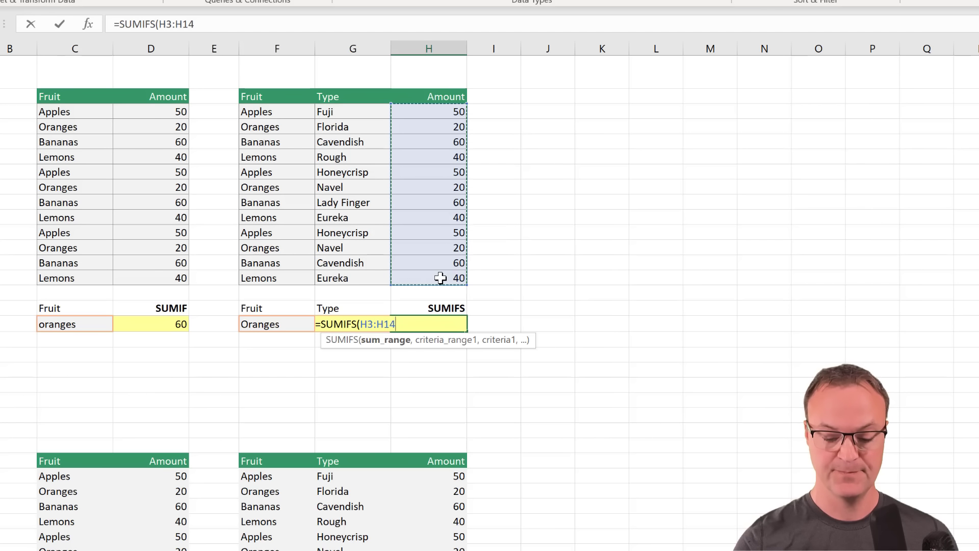
type(",")
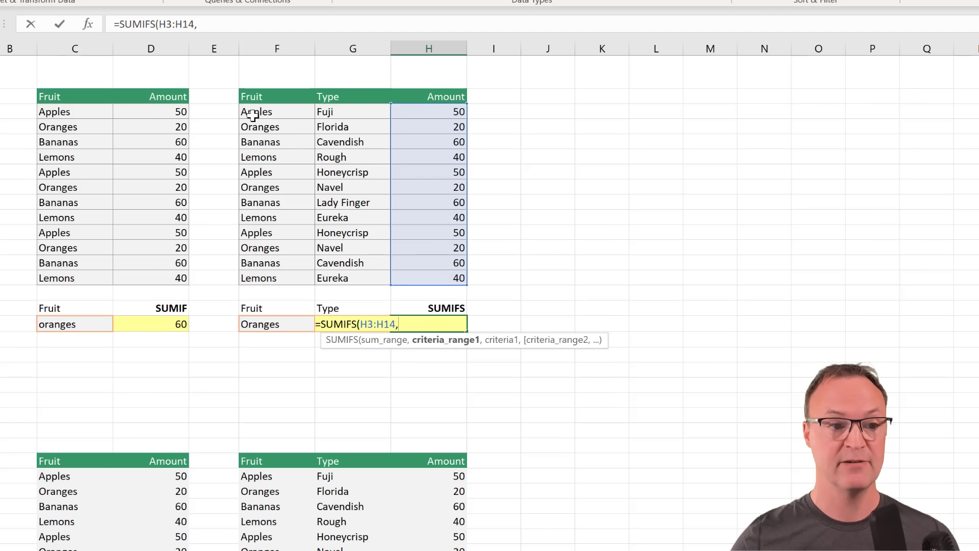
left_click_drag(256, 111, 258, 278)
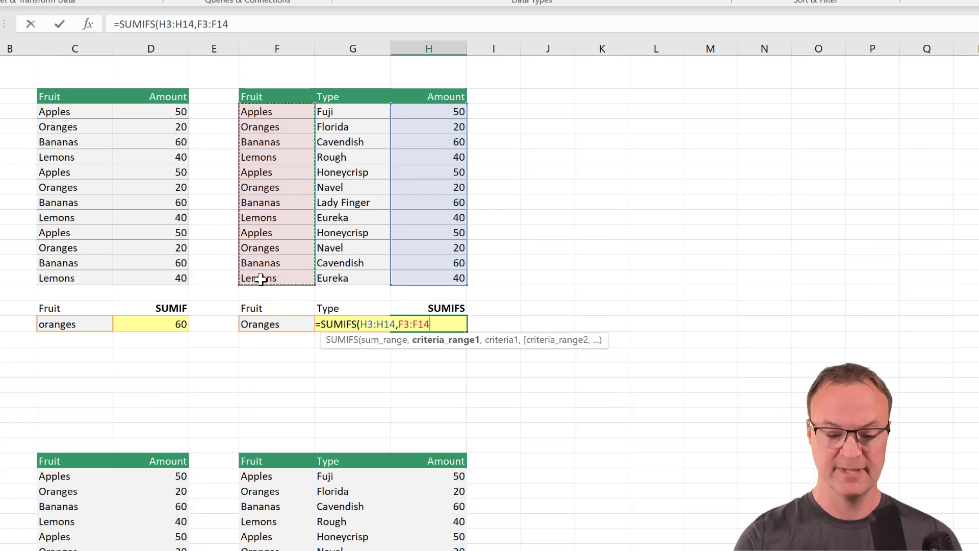
type(",")
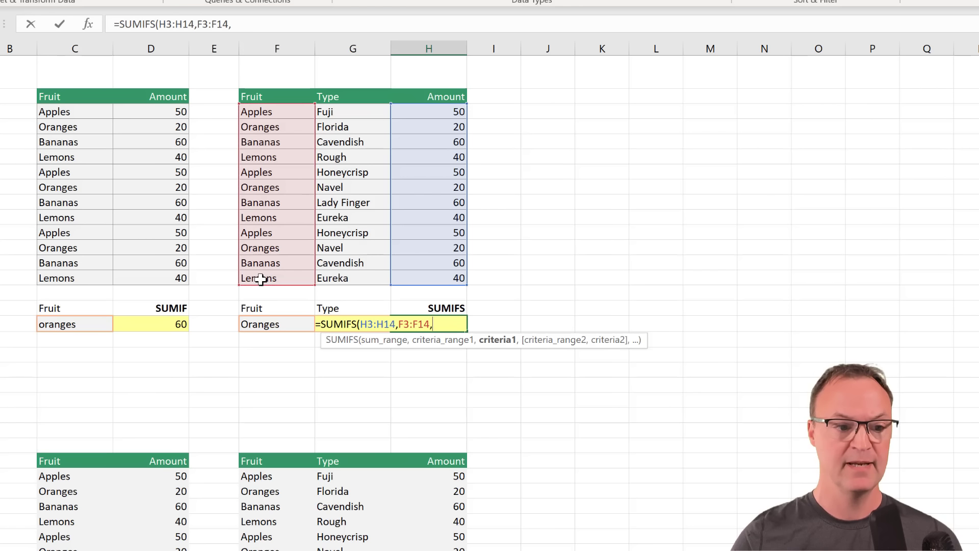
left_click(267, 324)
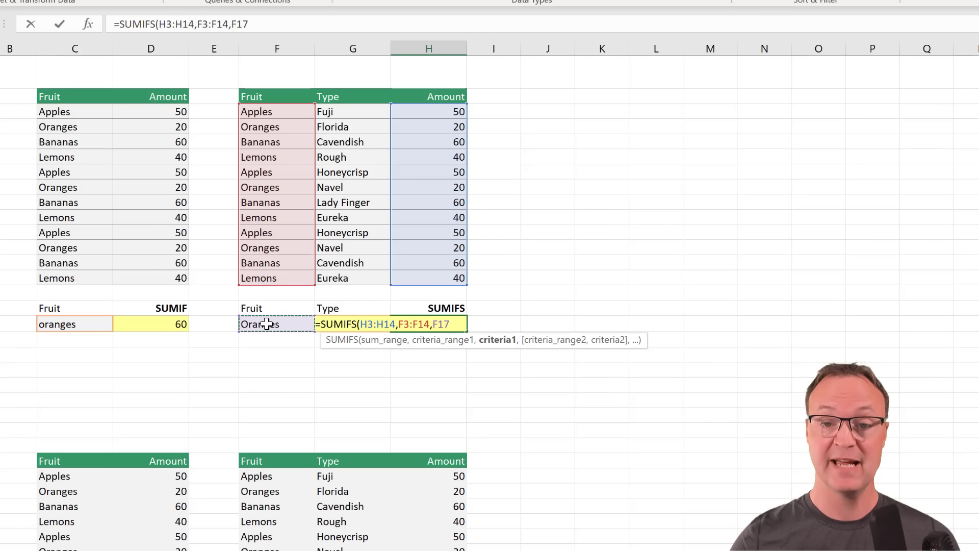
type(",")
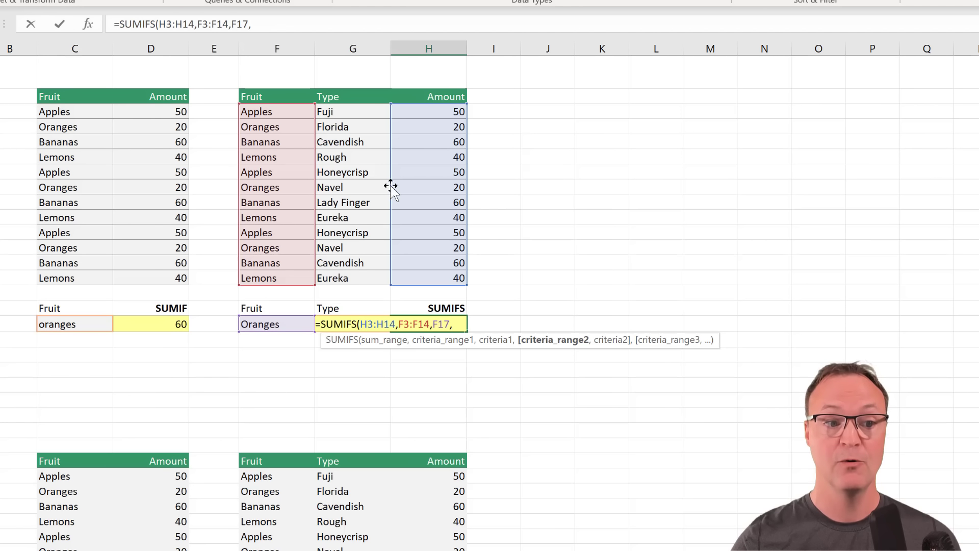
Add G3:G14 as the second criteria range with G17 as its criteria, and enter the SUMIFS formula
left_click_drag(335, 113, 332, 284)
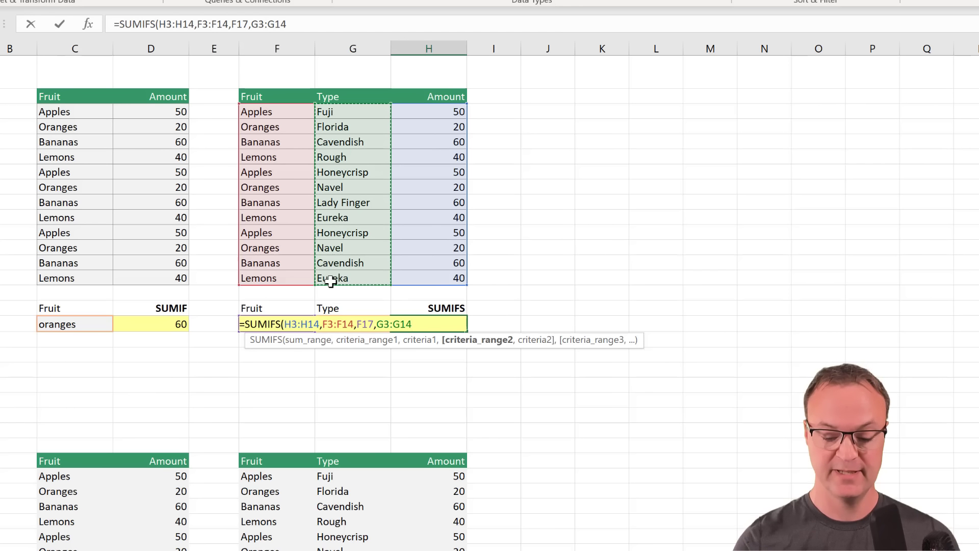
type(",")
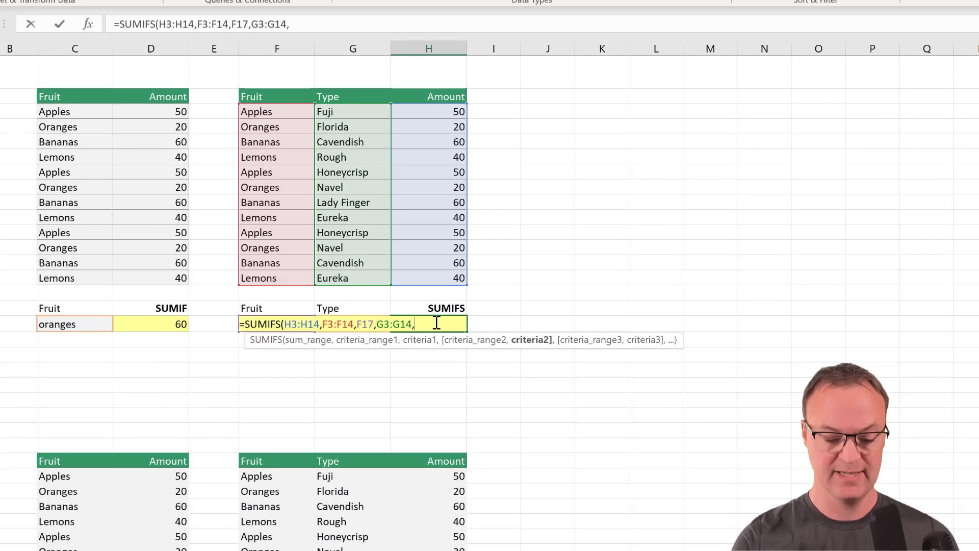
type("G17")
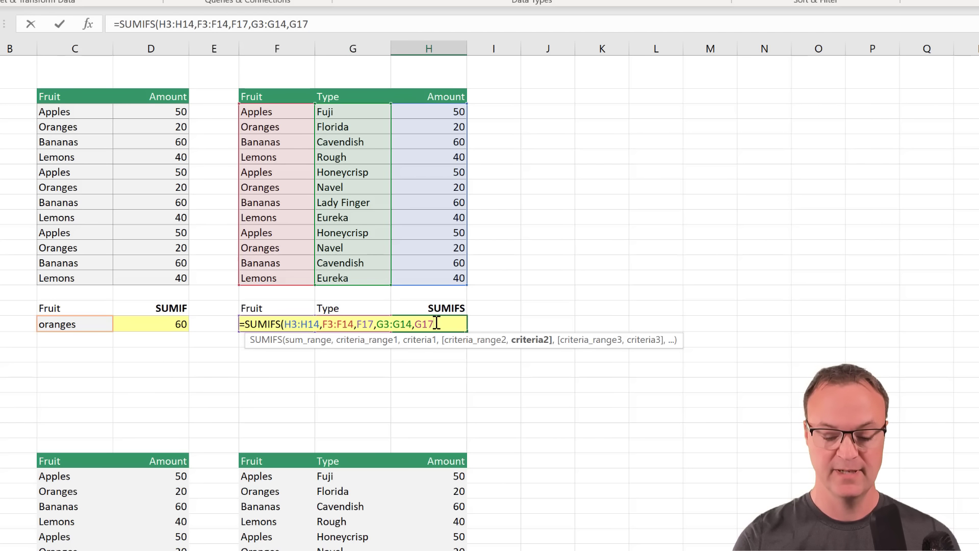
type(")")
key("Return")
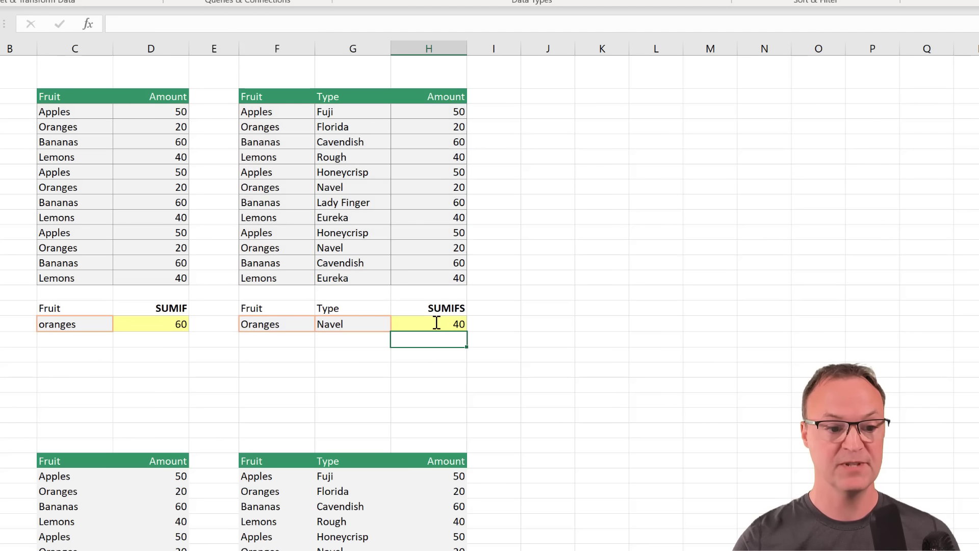
Change the SUMIFS criteria to the fruit Apples in F17 and the type Fuji in G17
left_click(286, 325)
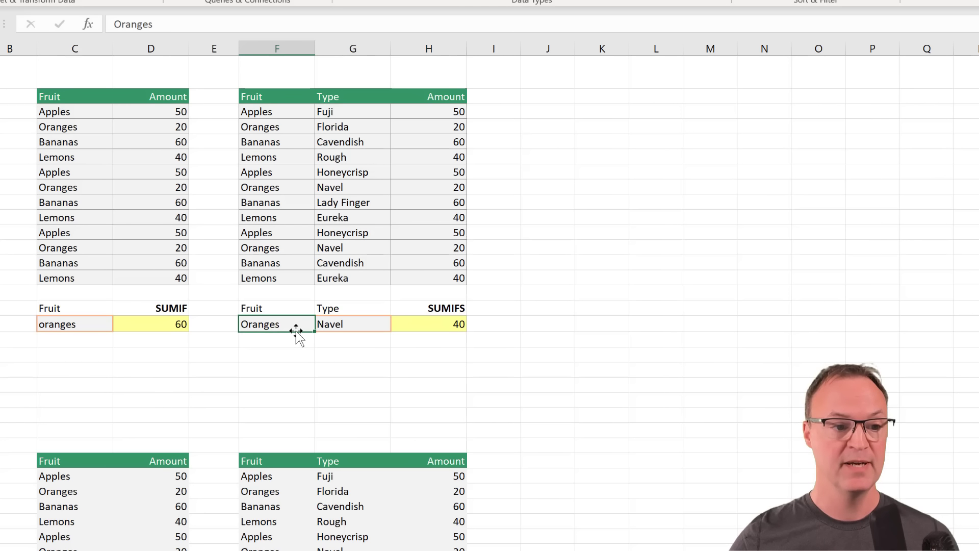
type("Apples")
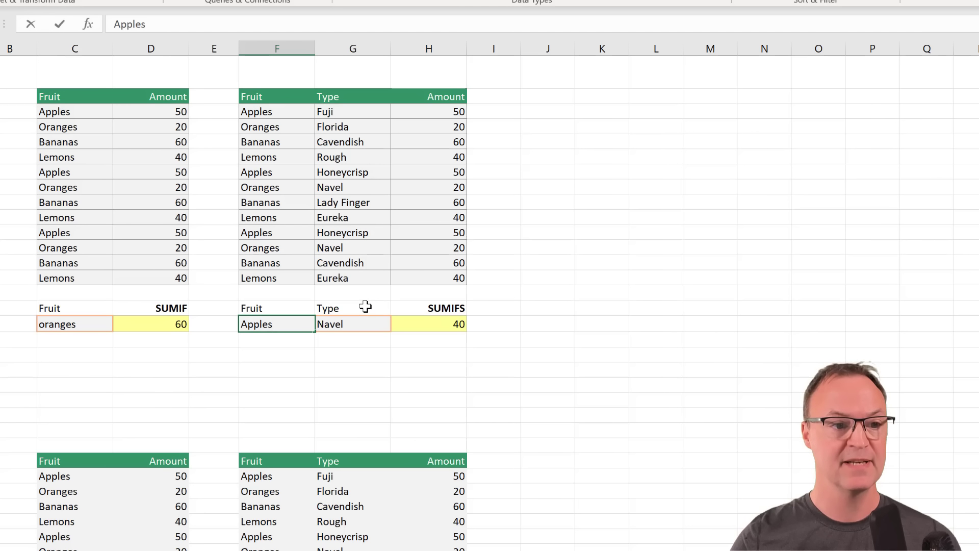
left_click(339, 325)
type("Fuji")
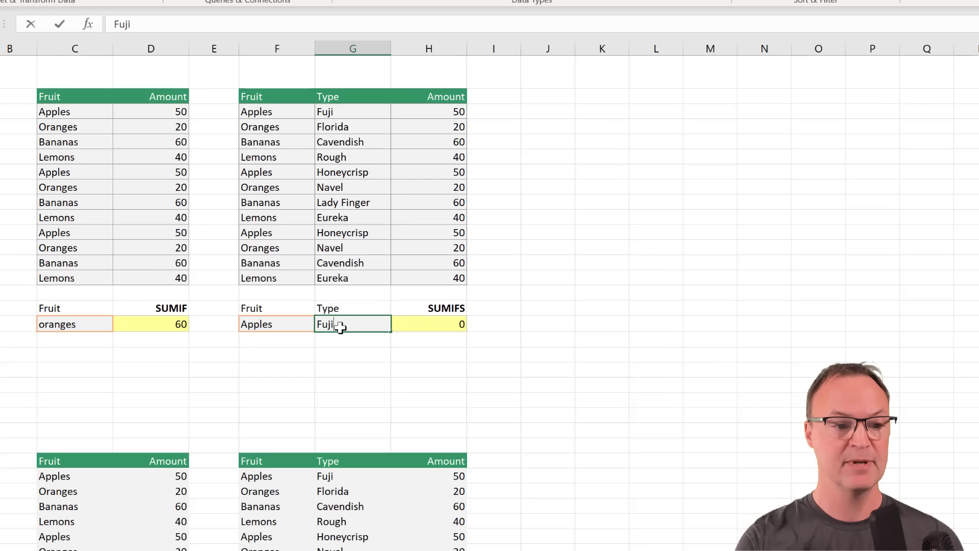
key("Return")
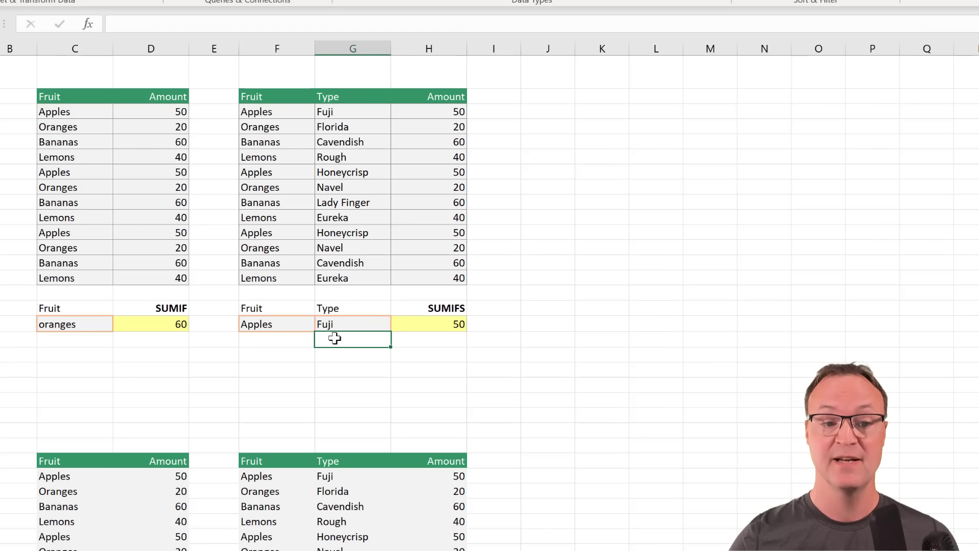
Insert the VLOOKUP function into D10 with the Insert Function dialog
scroll(270, 386, "down", 4)
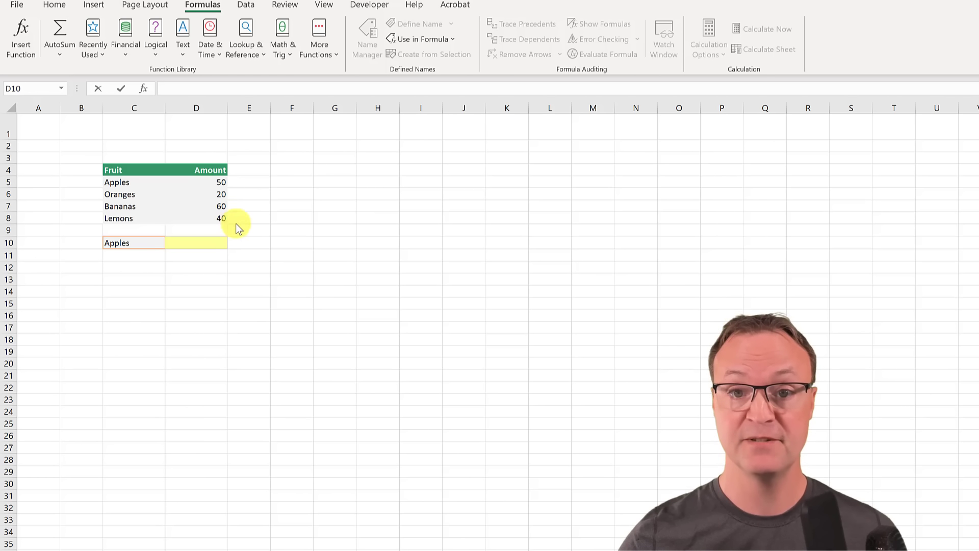
left_click(198, 245)
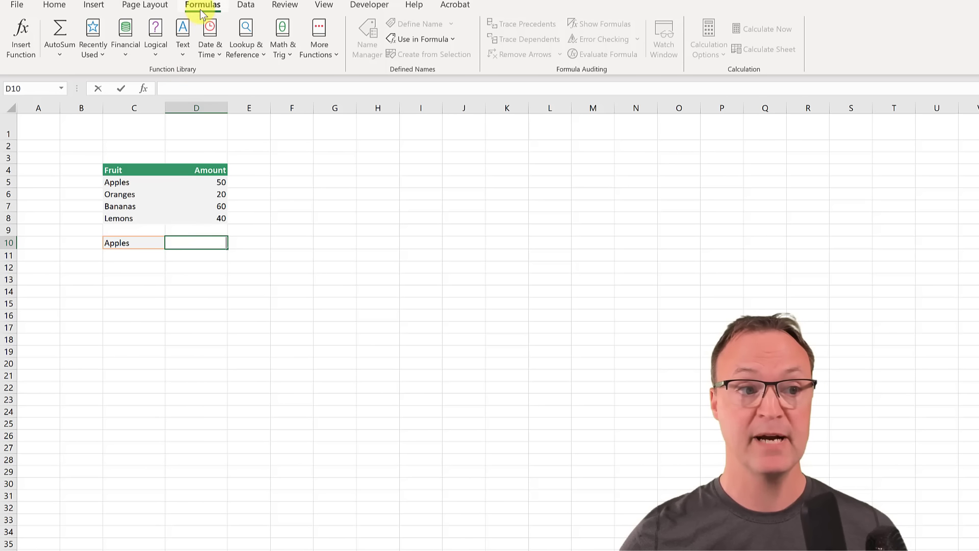
left_click(21, 48)
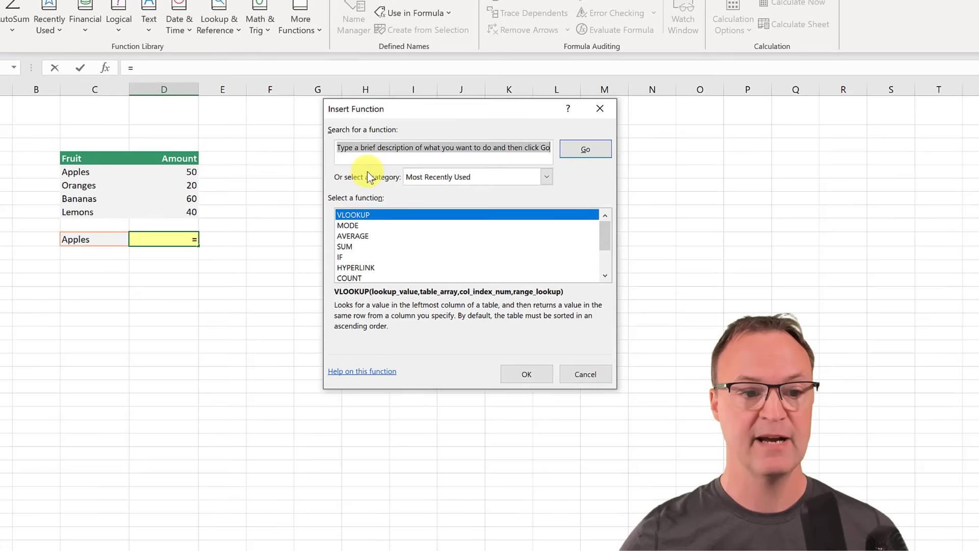
left_click(361, 216)
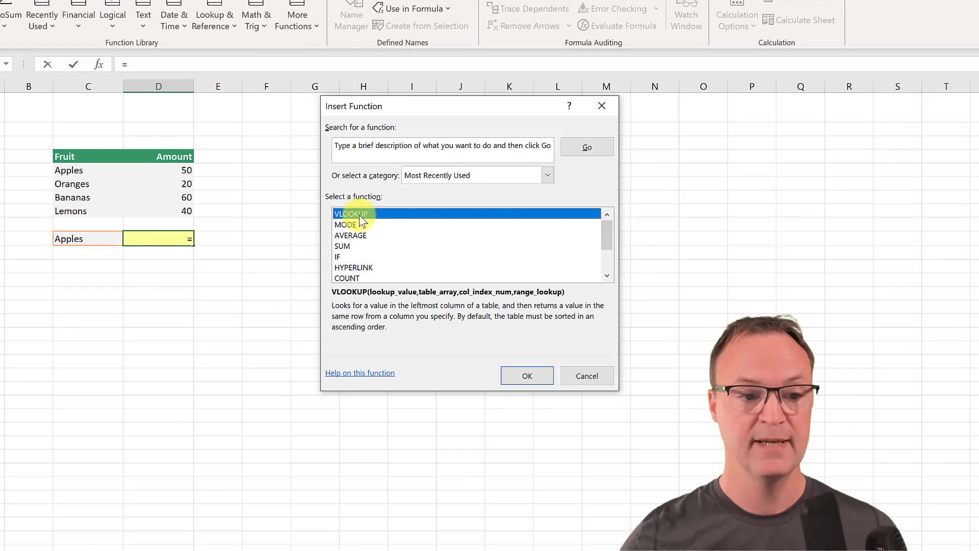
left_click(526, 375)
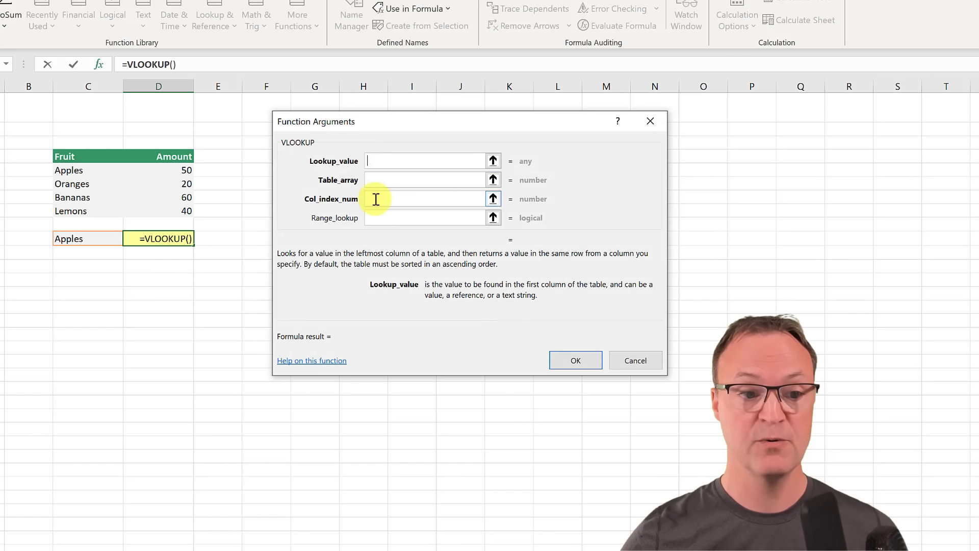
Set the VLOOKUP's lookup value to C10 and its table array to C5:D8
left_click(393, 162)
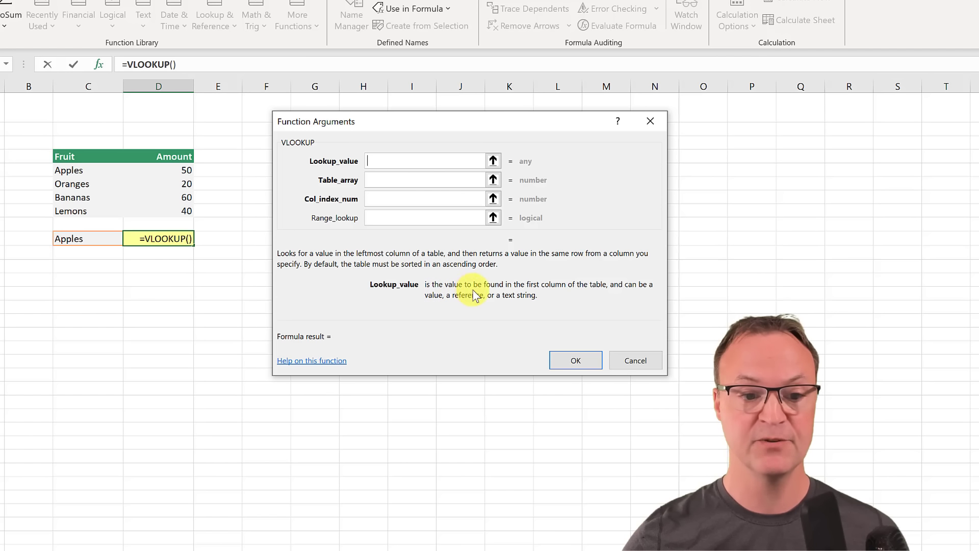
left_click(91, 238)
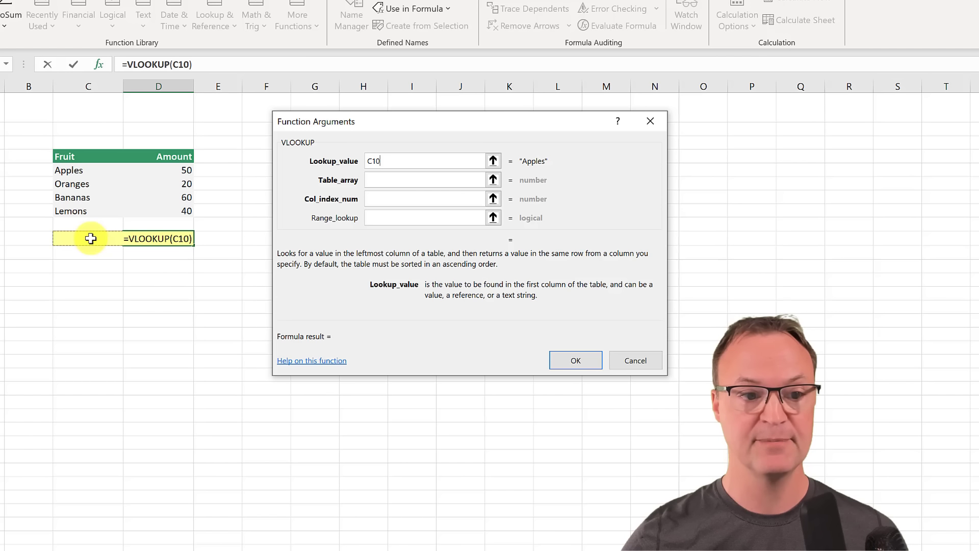
left_click(395, 180)
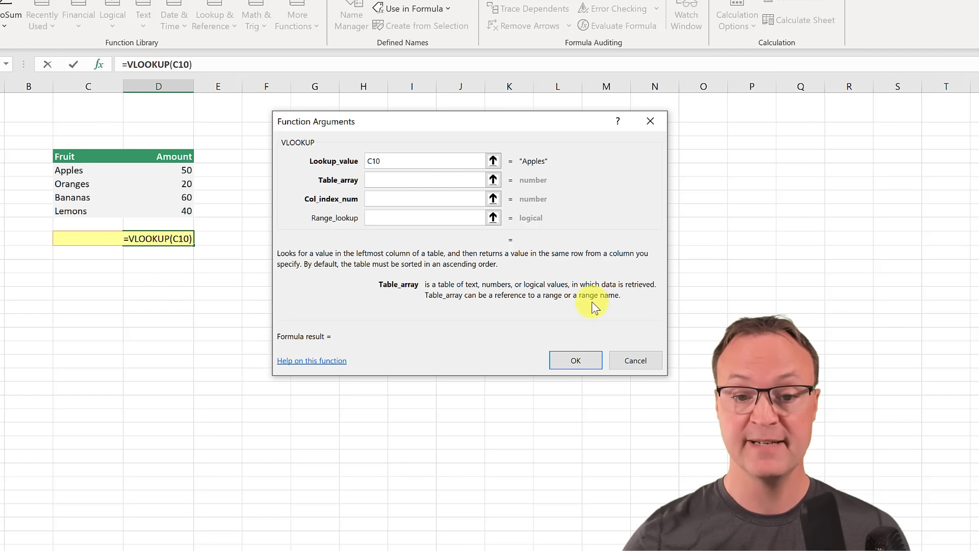
left_click_drag(71, 171, 157, 209)
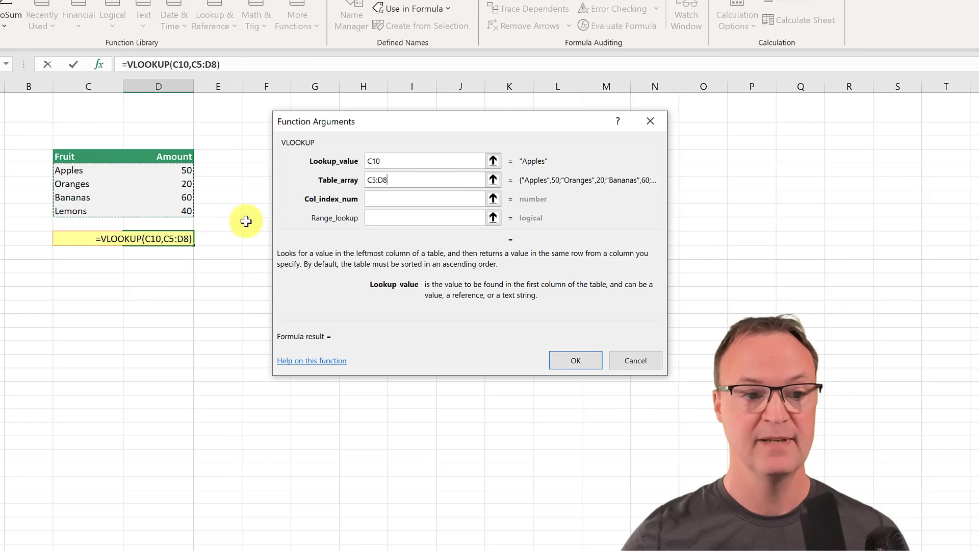
Set the VLOOKUP's column index number to 2 and range lookup to False, and confirm the function arguments
left_click(394, 198)
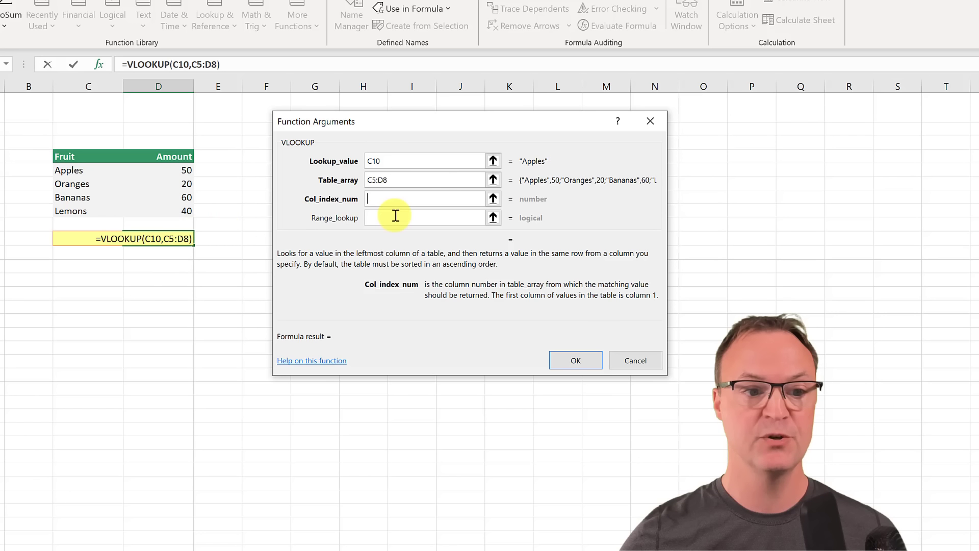
type("2")
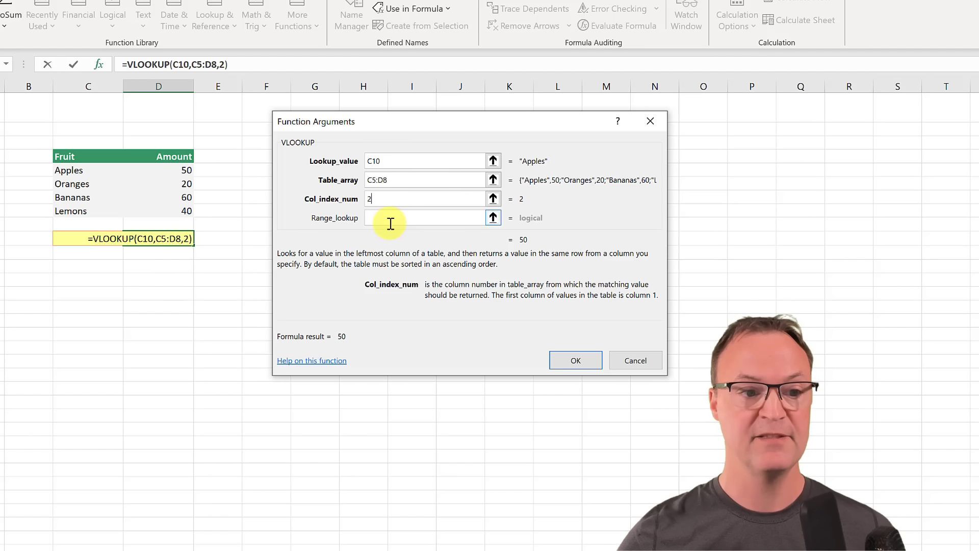
left_click(390, 222)
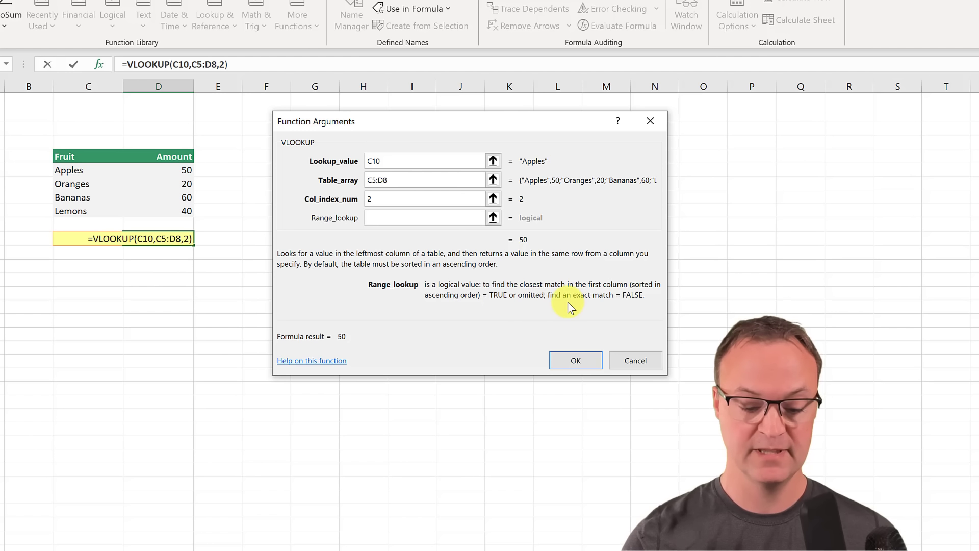
type("False")
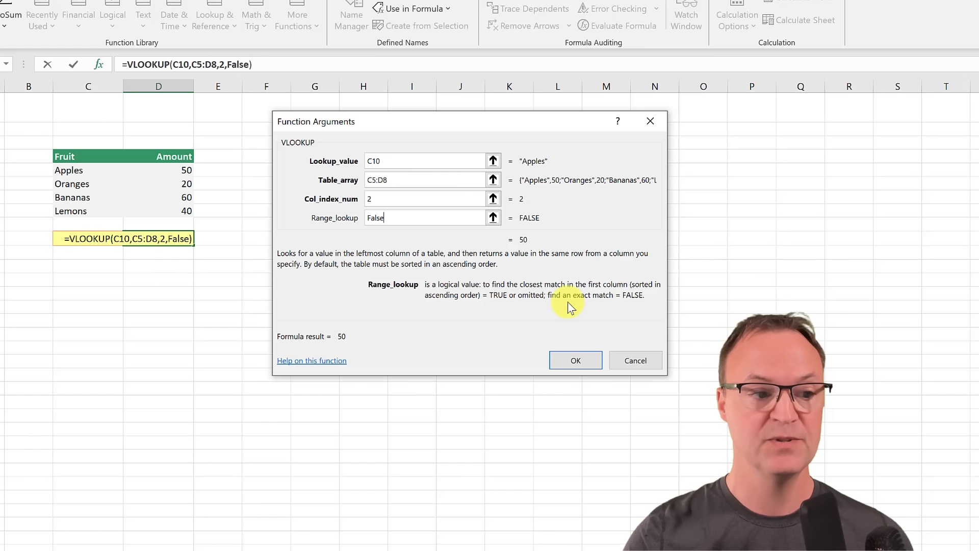
left_click(584, 360)
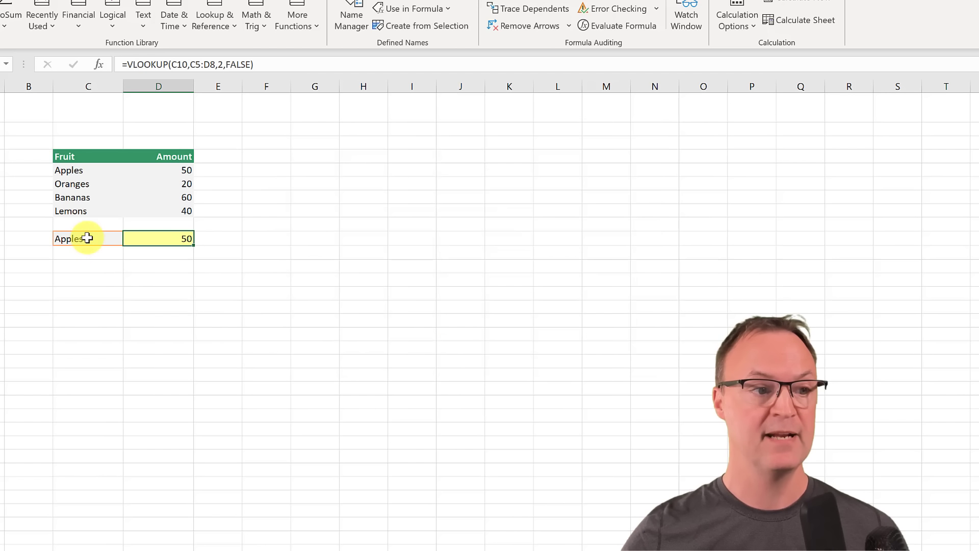
Change the lookup fruit in C10 to Lemons to test the VLOOKUP formula
left_click(88, 238)
type("Lemons")
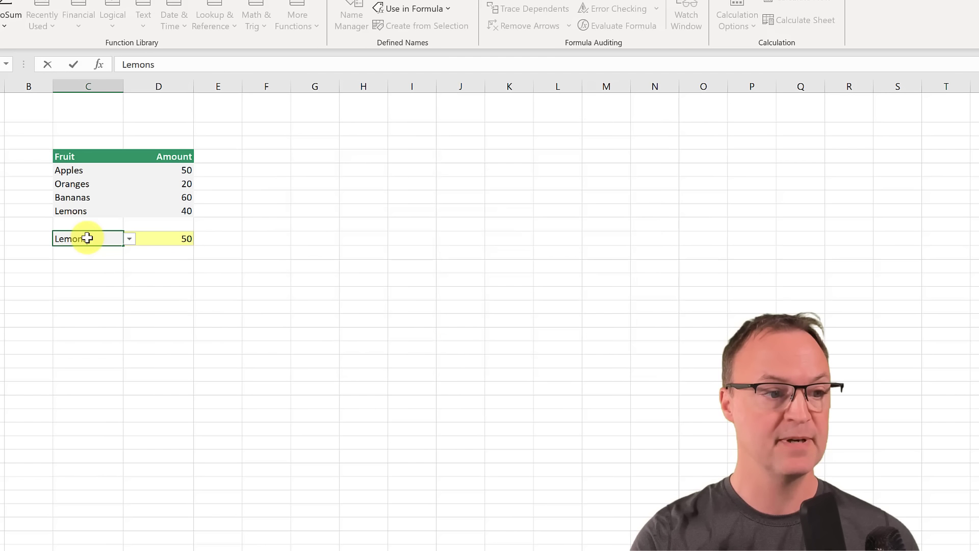
key("Return")
left_click(162, 305)
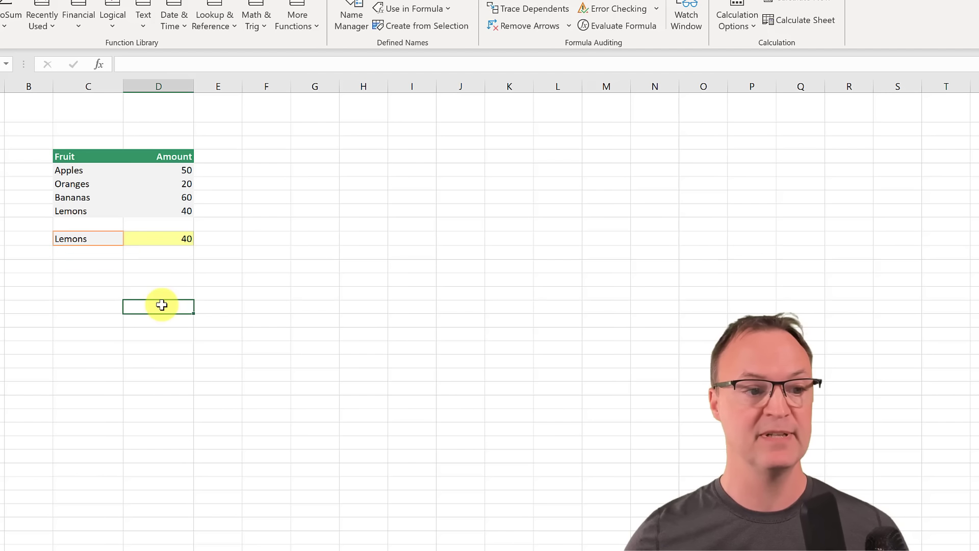